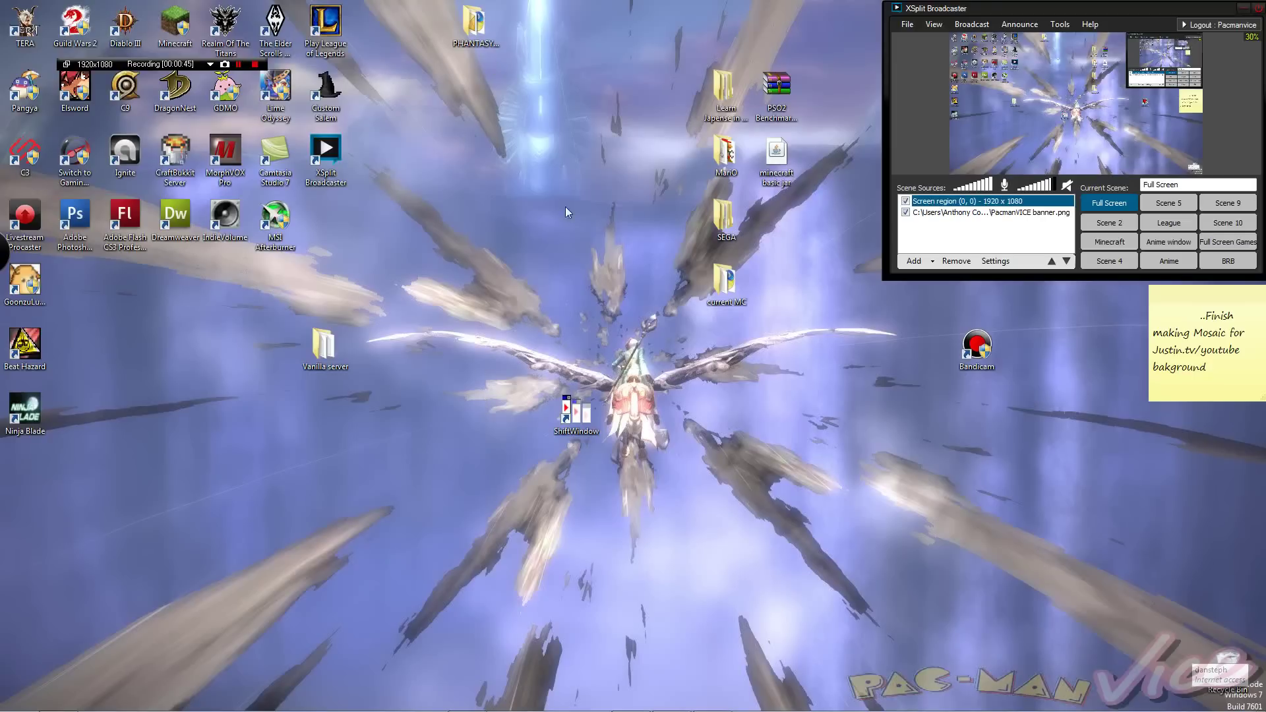
Open ShiftWindow and move its window clear of the XSplit Broadcaster controls.
double_click(575, 411)
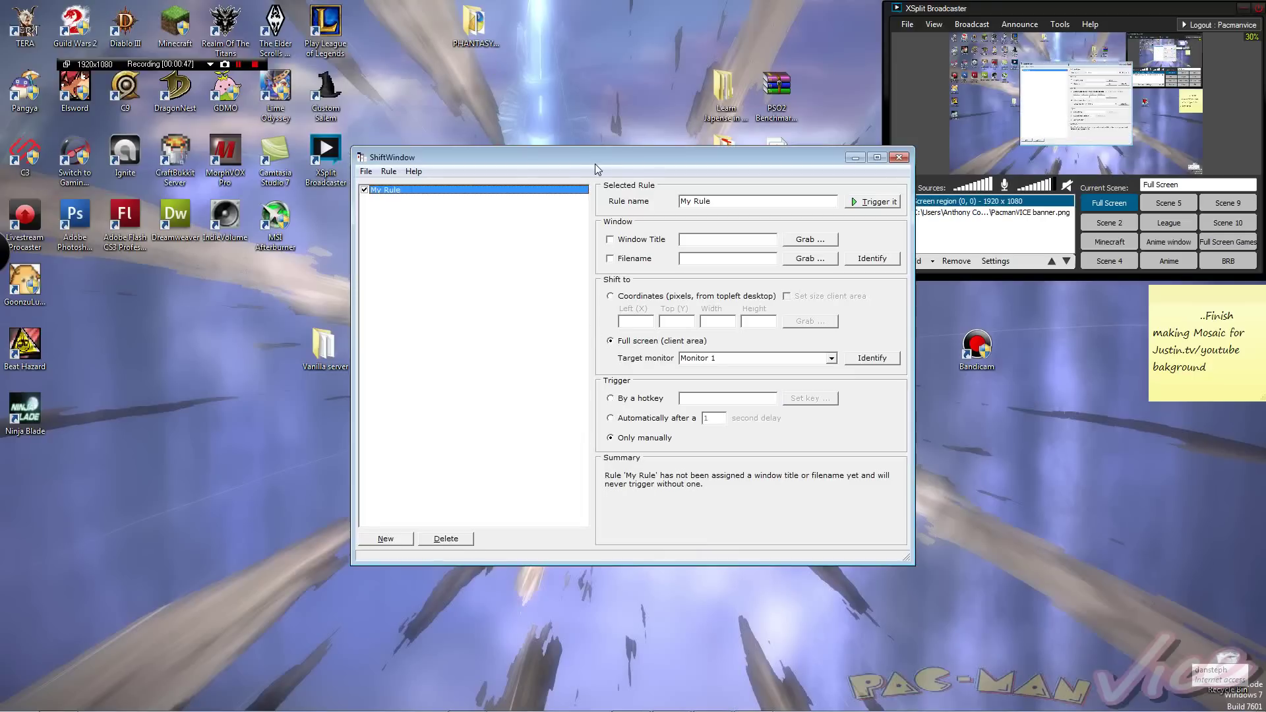
drag(595, 164, 532, 136)
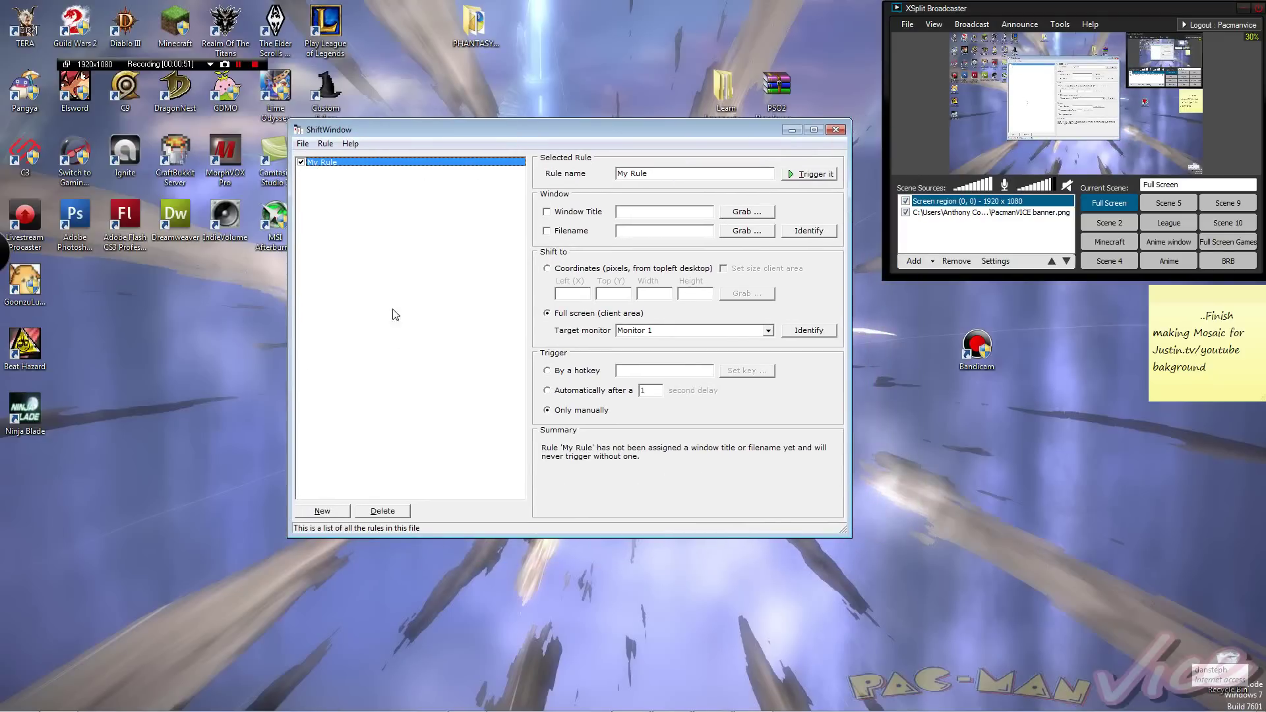
Add two extra rules to the rule list and delete two so that only one remains.
click(321, 511)
click(322, 511)
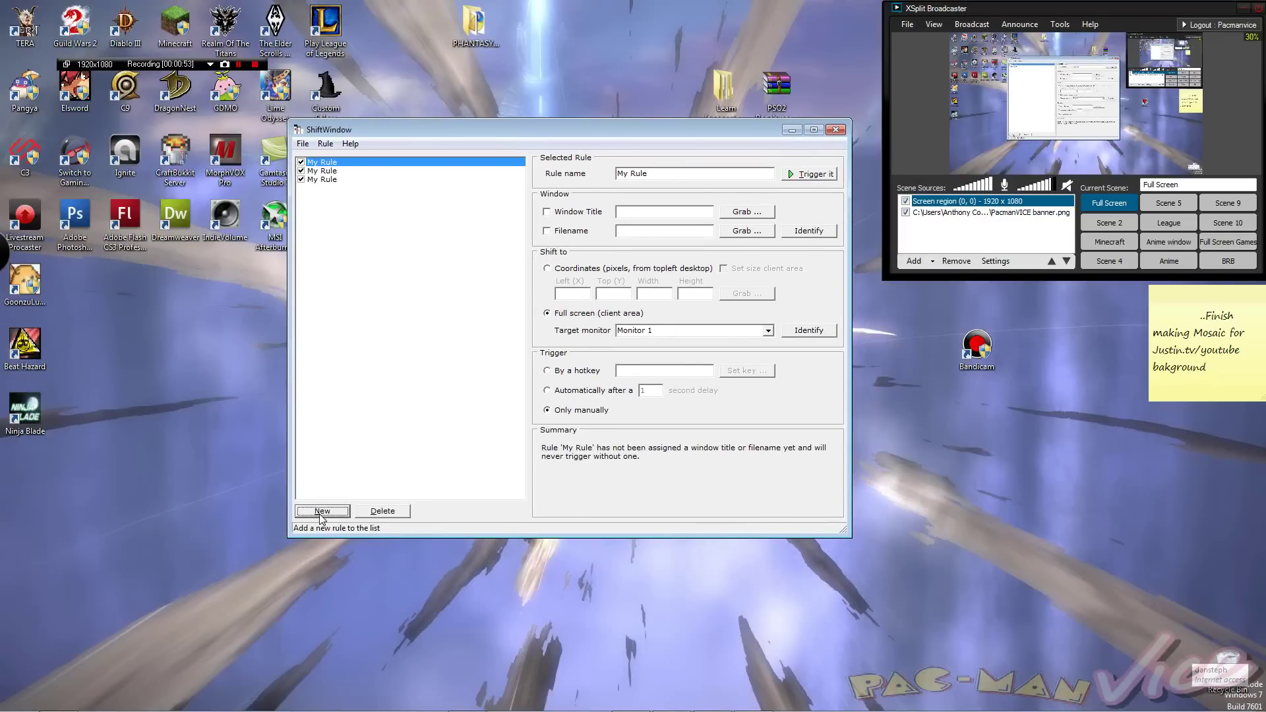
click(382, 512)
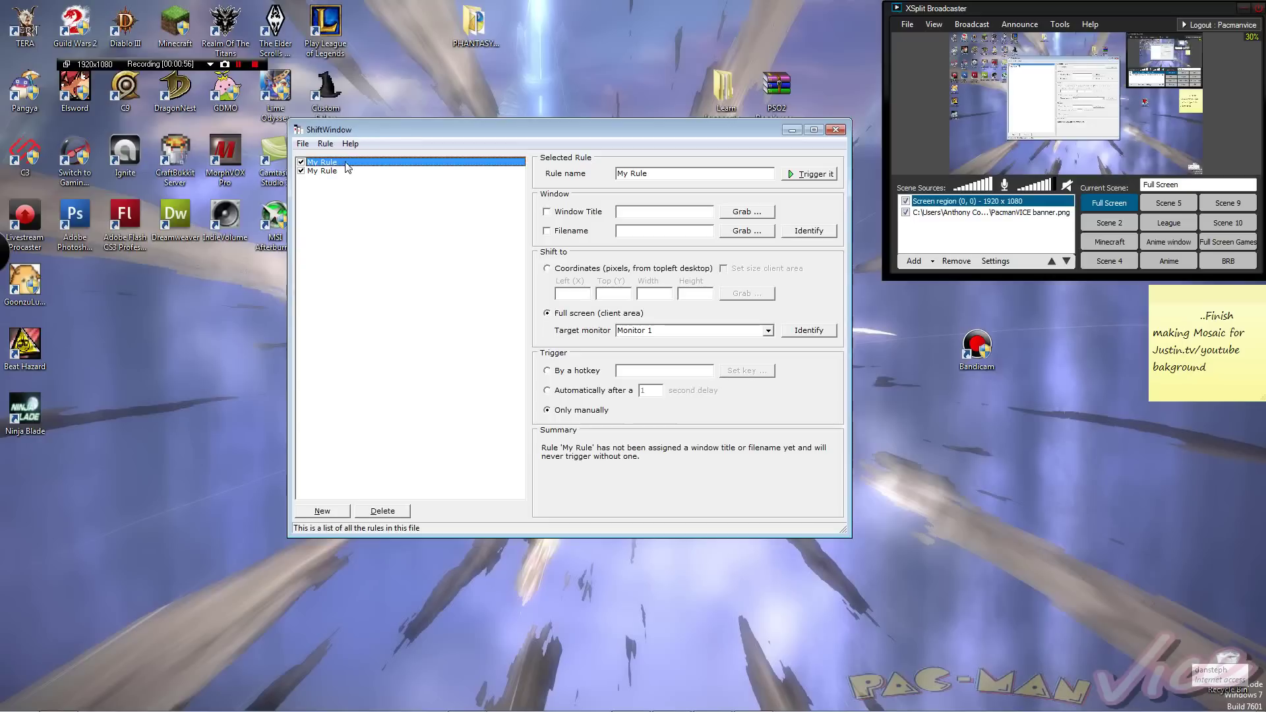
click(404, 516)
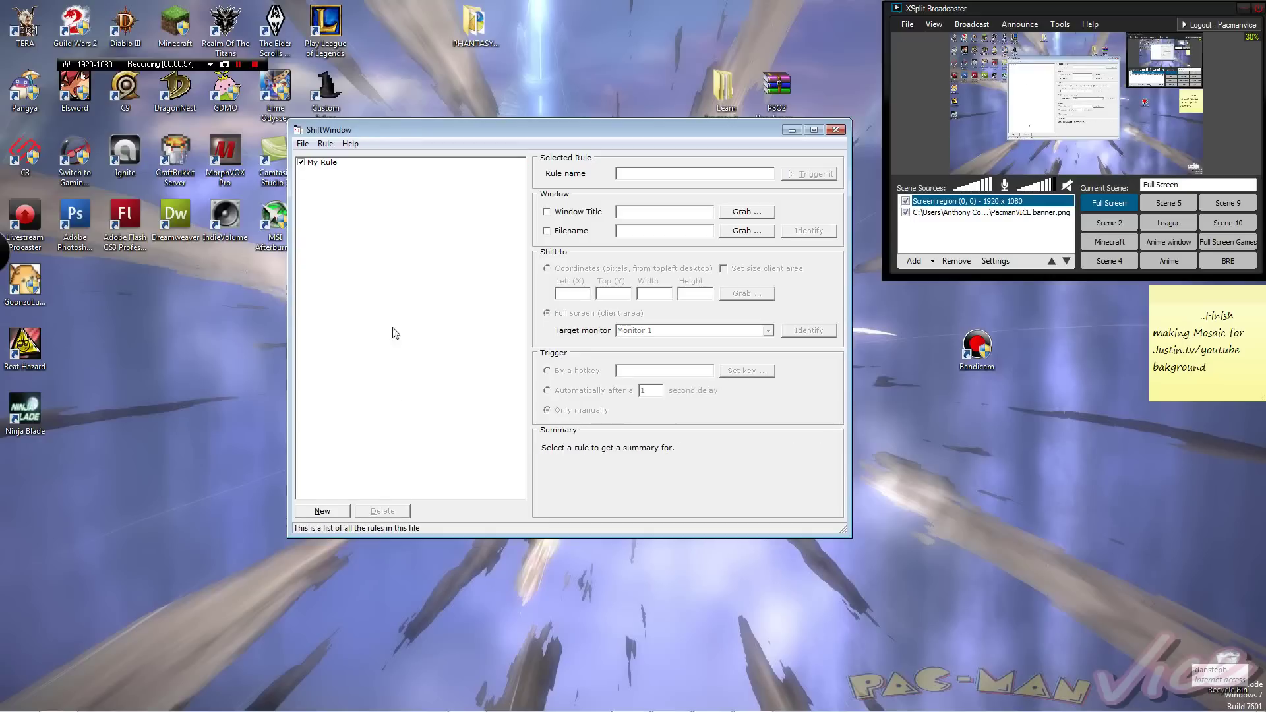
Rename the remaining rule in the list to "Name".
click(320, 165)
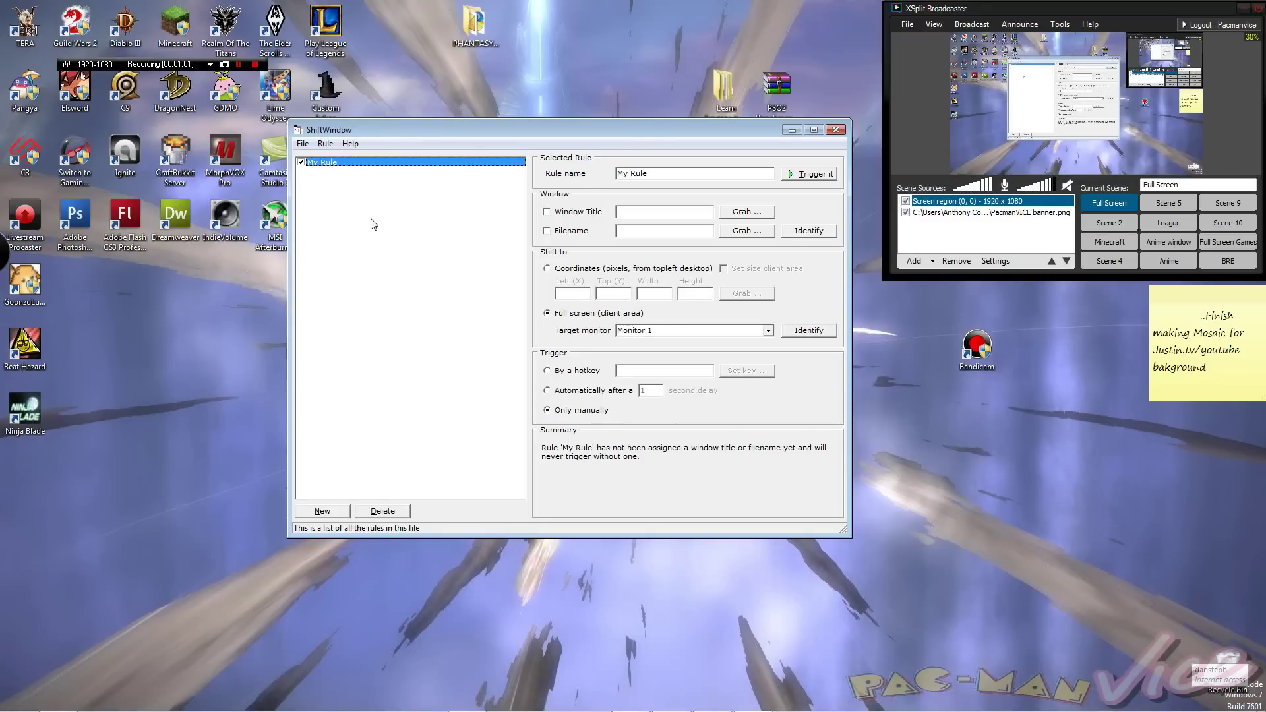
key(Tab)
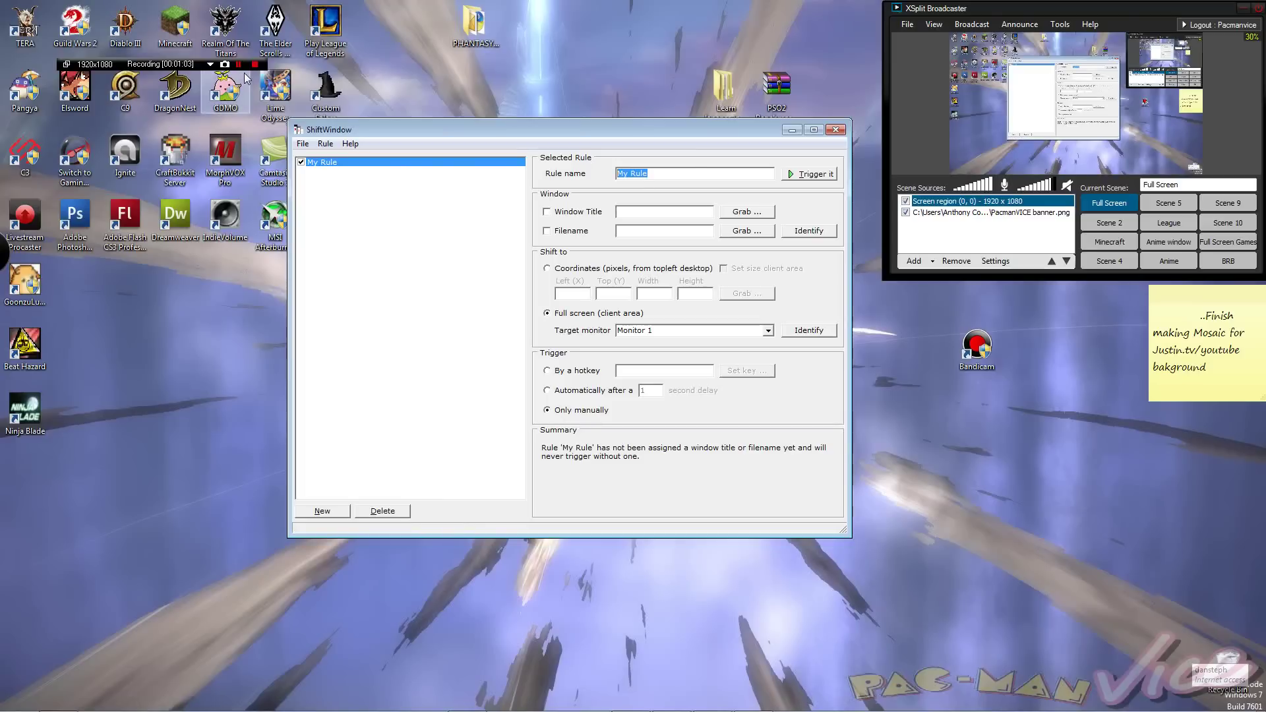
text(Namer)
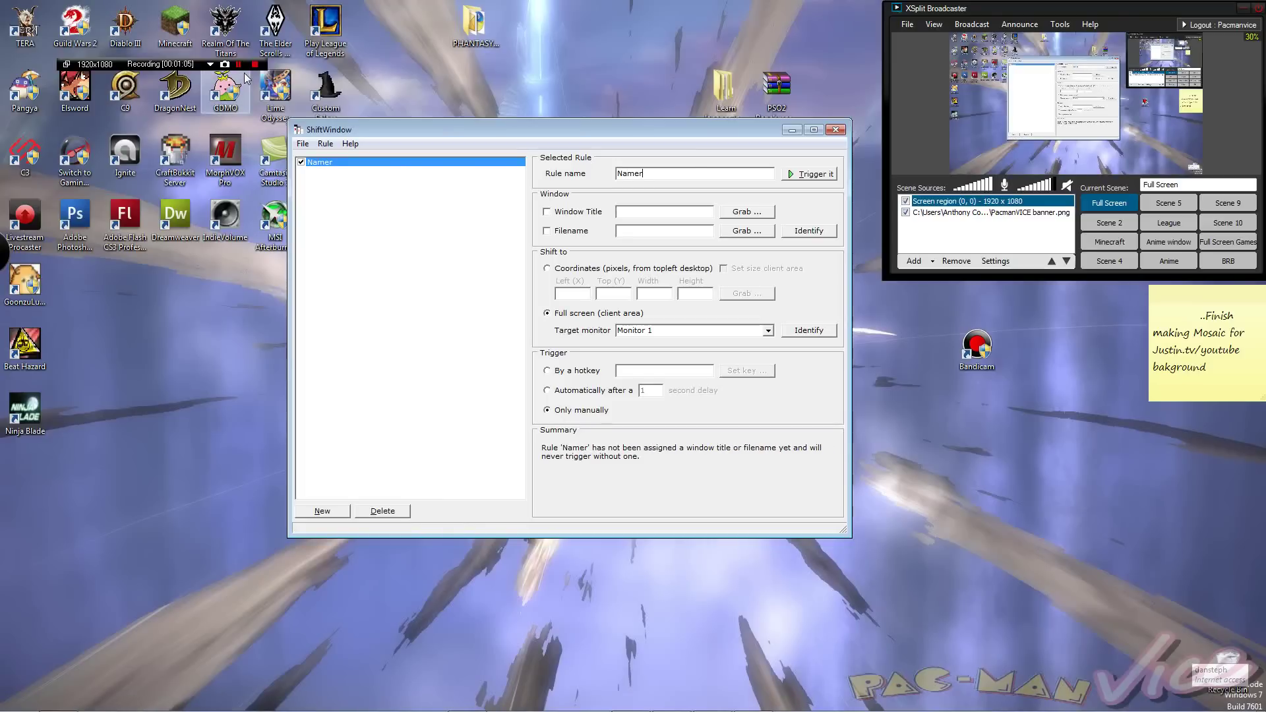
key(BackSpace)
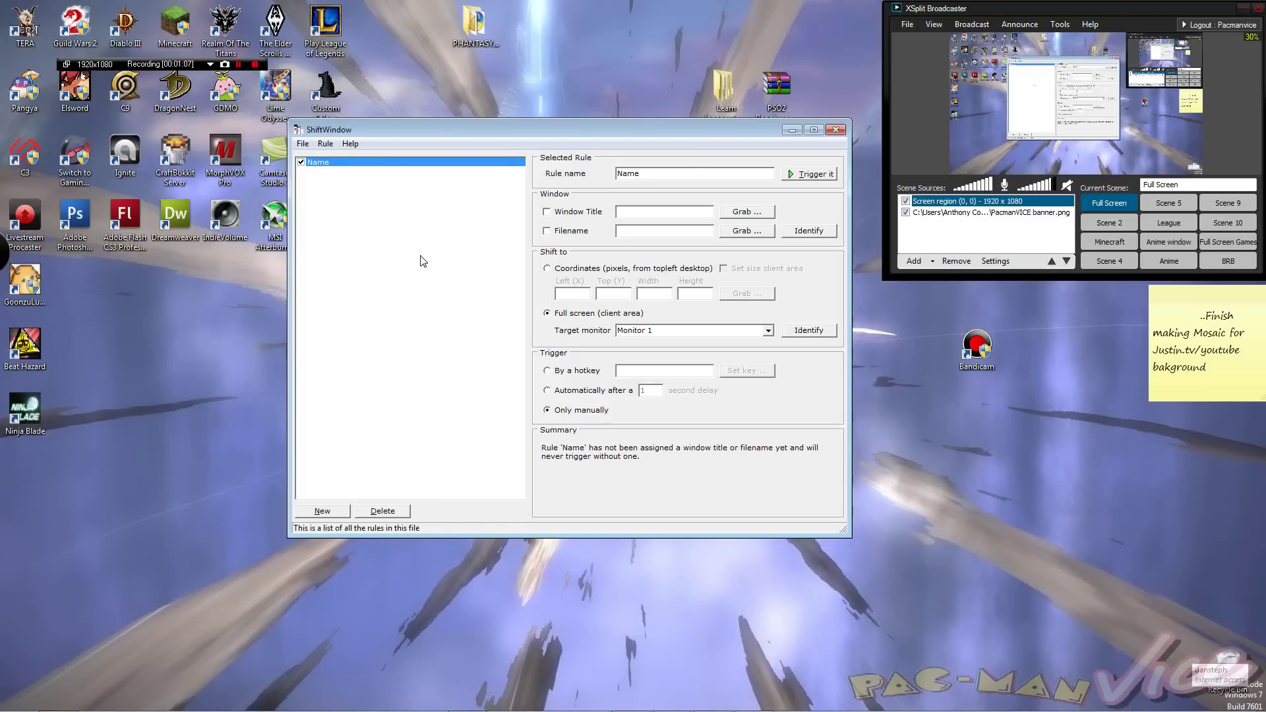
click(420, 257)
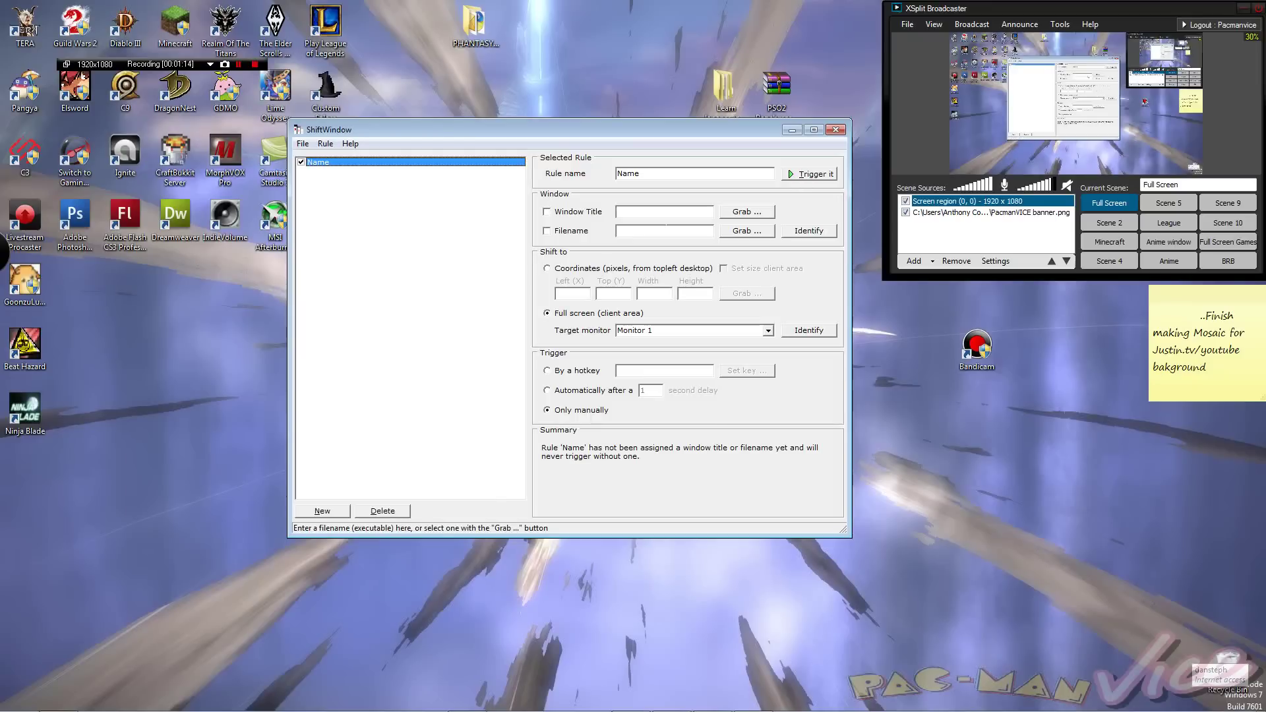
Match the rule by both window title and filename, grabbing each from the Realm of the Titans window.
click(569, 211)
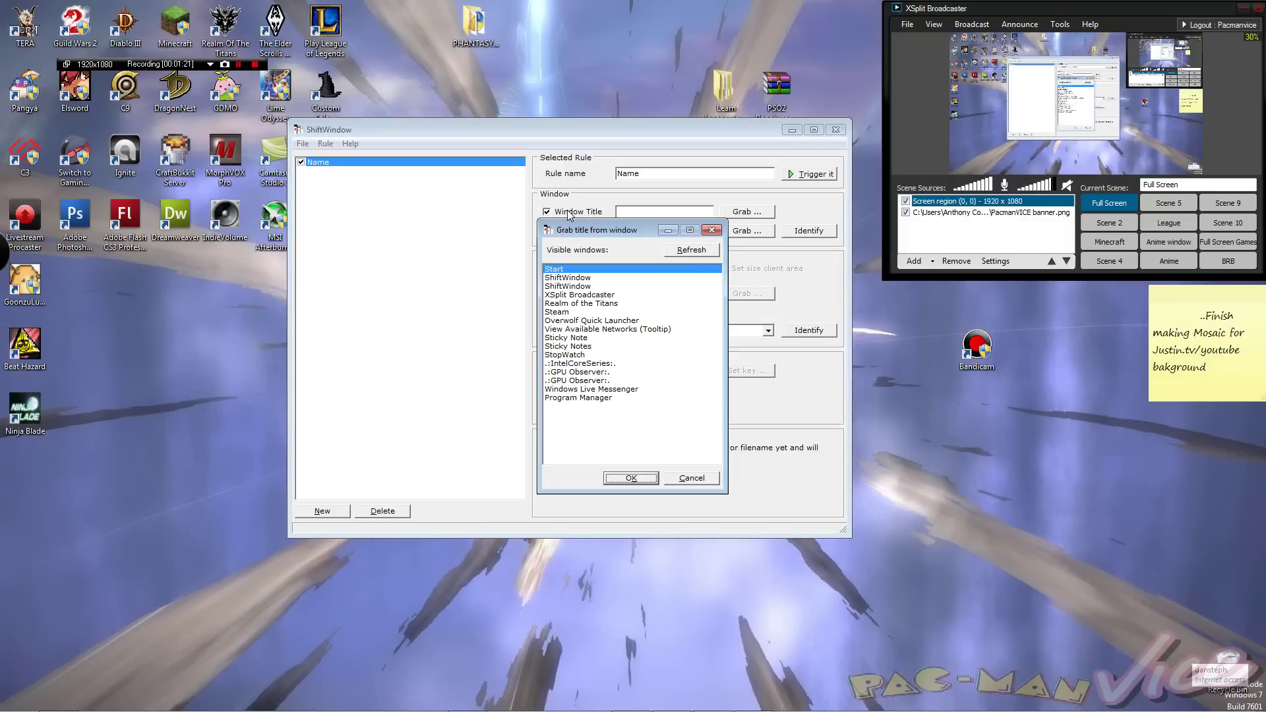
click(575, 305)
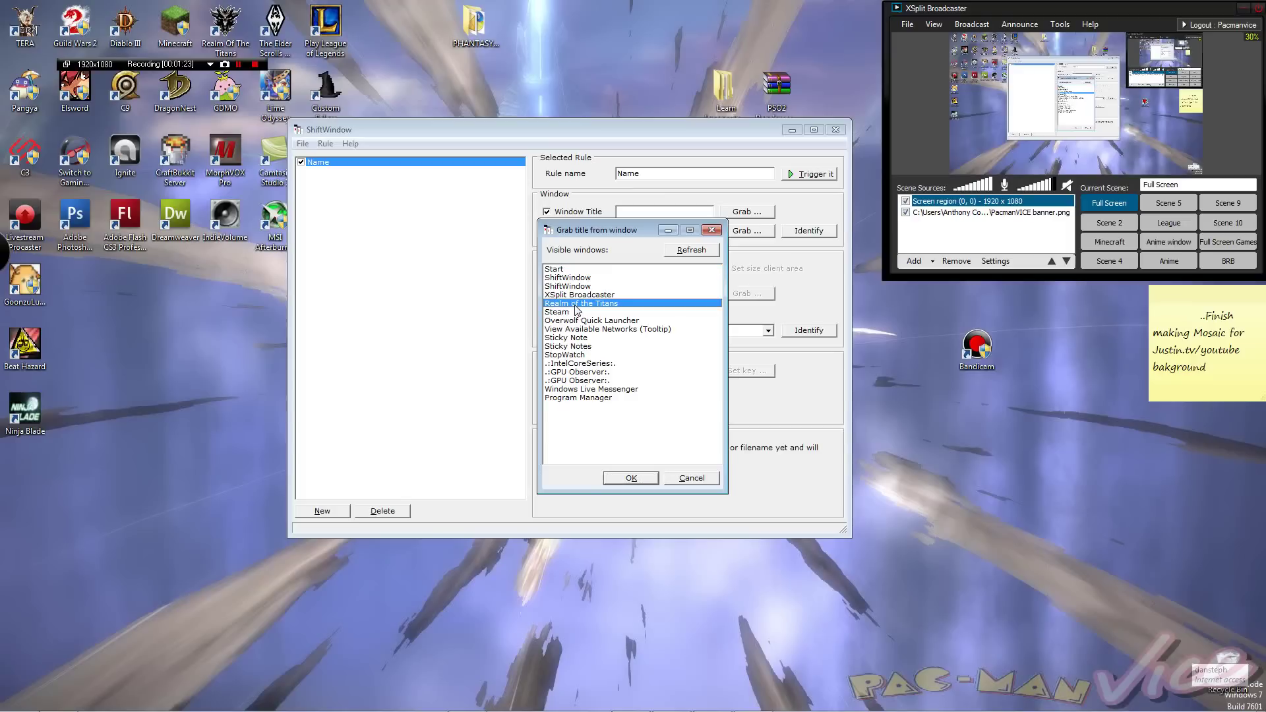
click(632, 477)
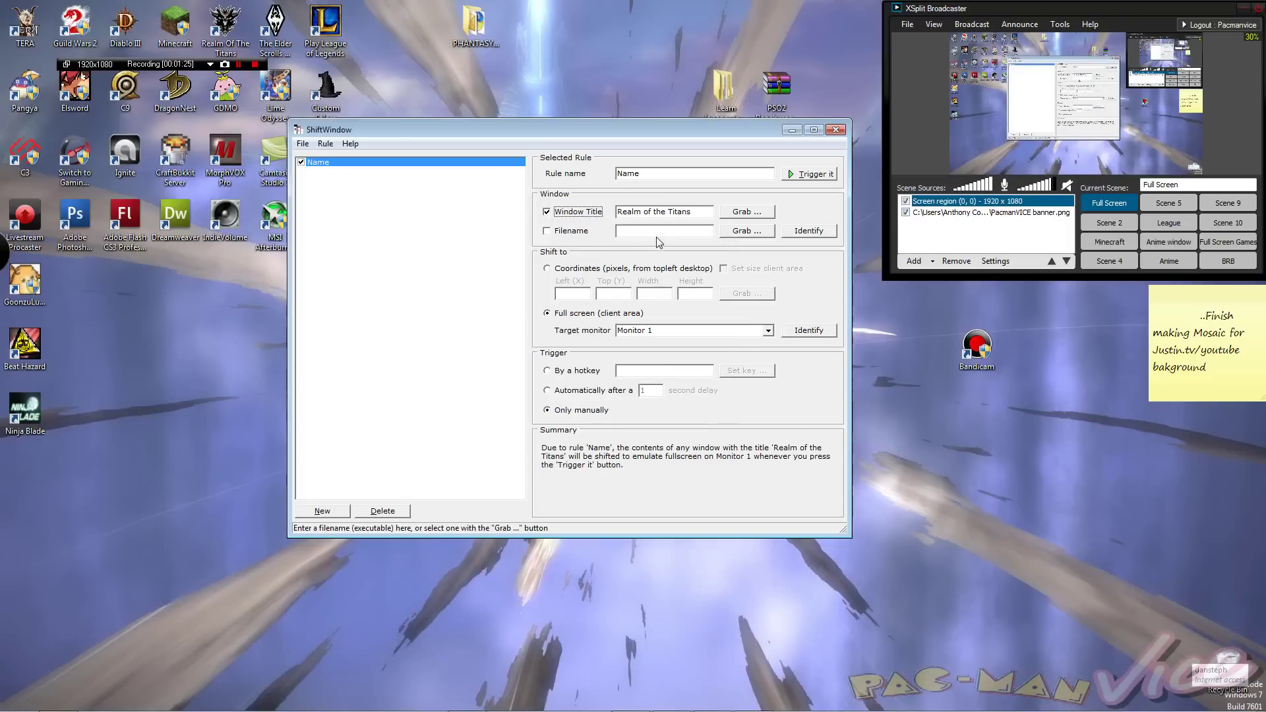
click(571, 231)
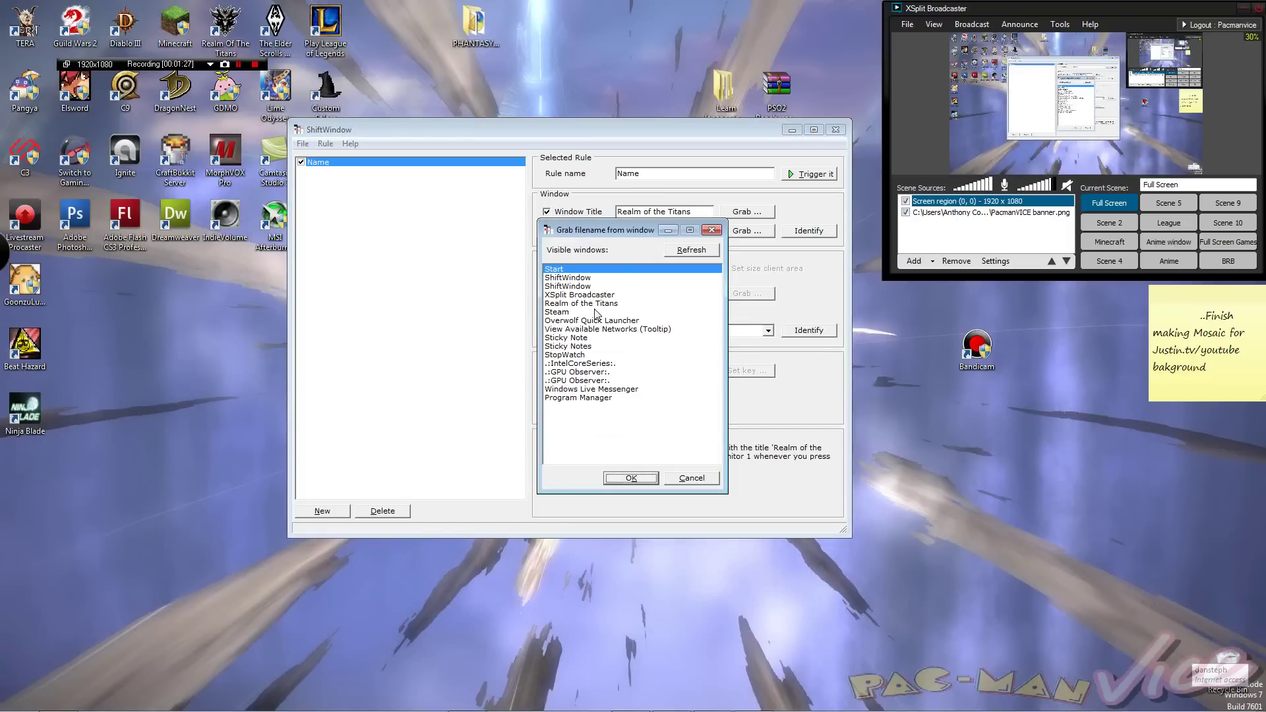
click(593, 304)
click(631, 477)
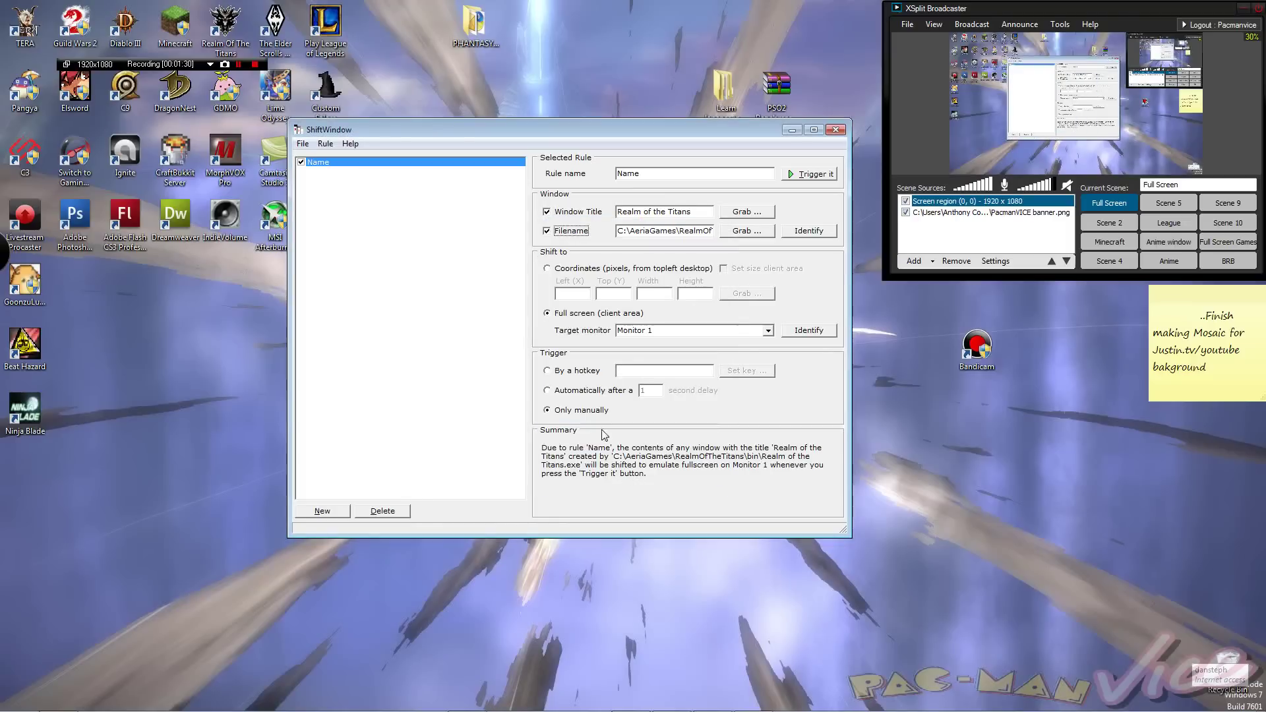
click(485, 296)
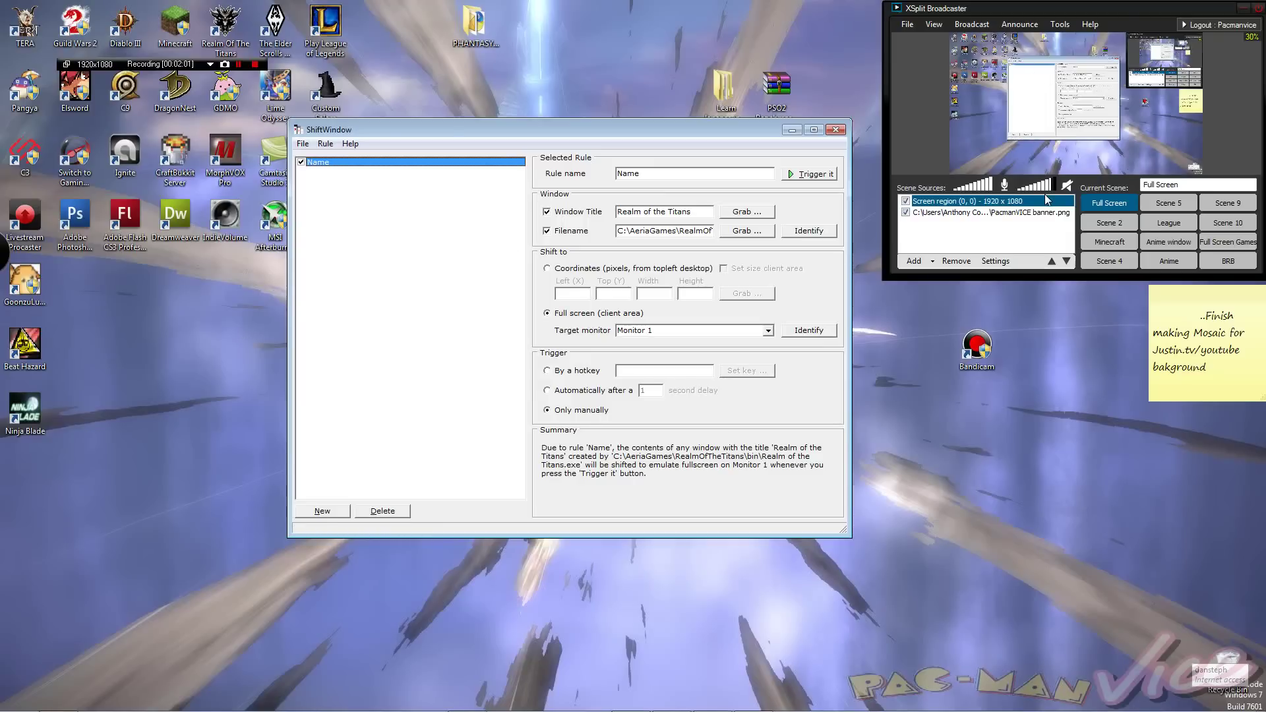
click(1069, 170)
click(1075, 131)
click(1030, 104)
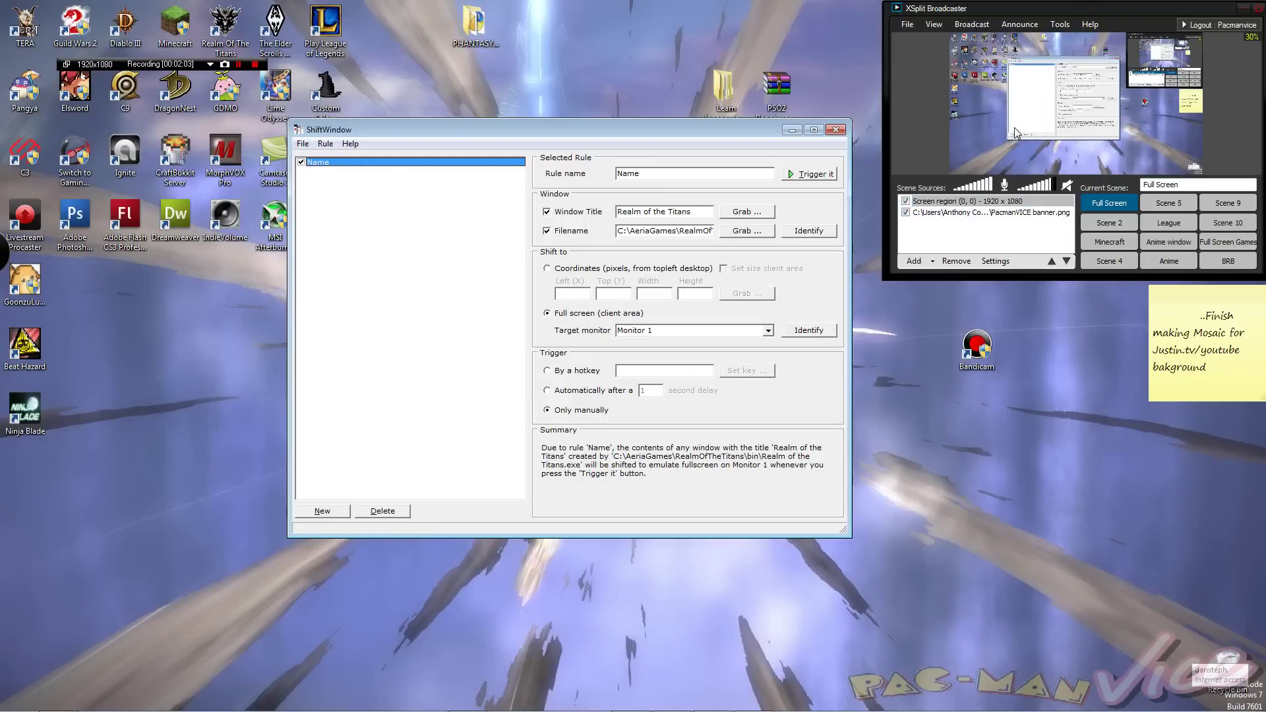
click(1016, 133)
click(1031, 161)
click(1054, 153)
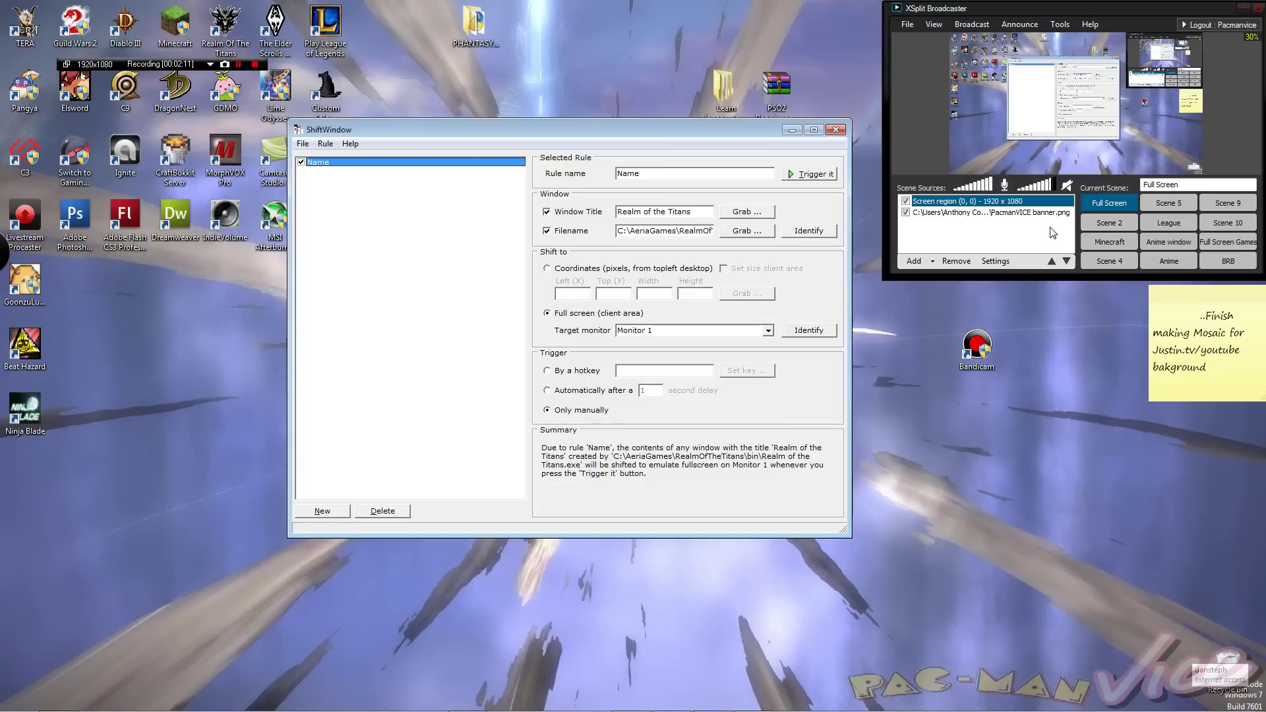
click(1110, 203)
click(1078, 92)
In XSplit Broadcaster, remove the Full Screen scene's screen region source and add a 1920 x 1080 screen region again.
click(934, 202)
click(954, 264)
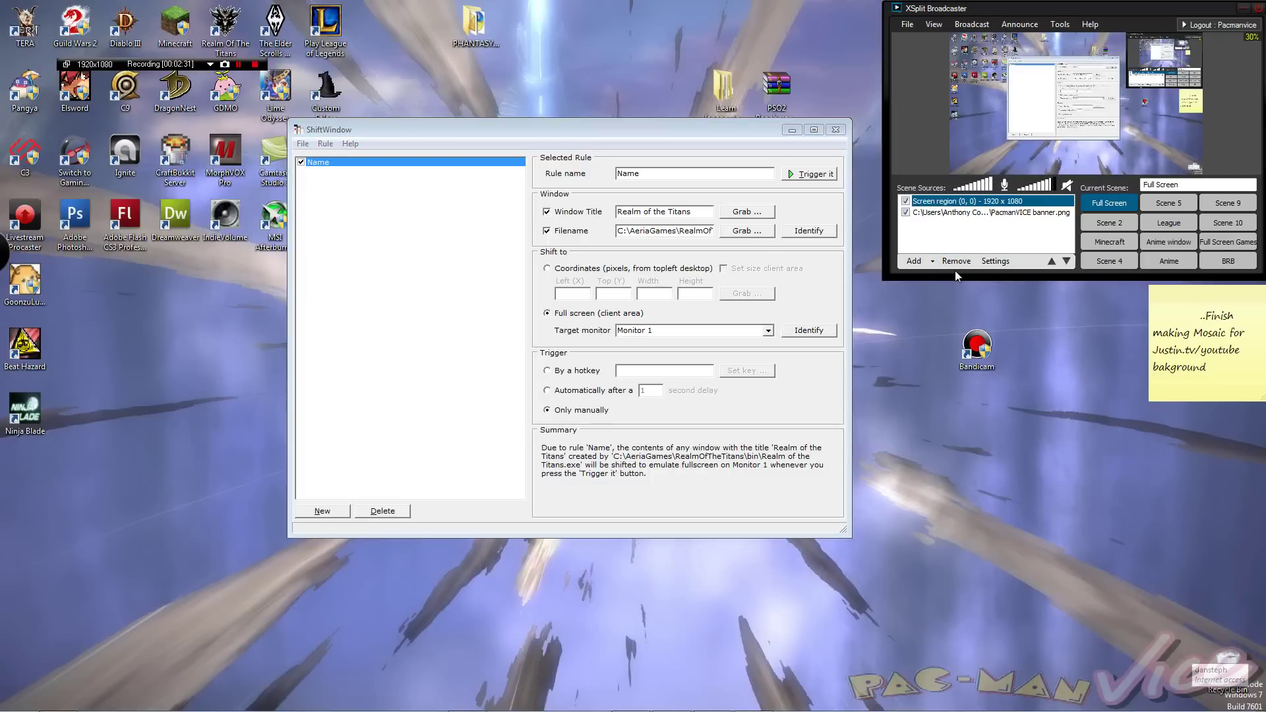
click(954, 263)
click(915, 264)
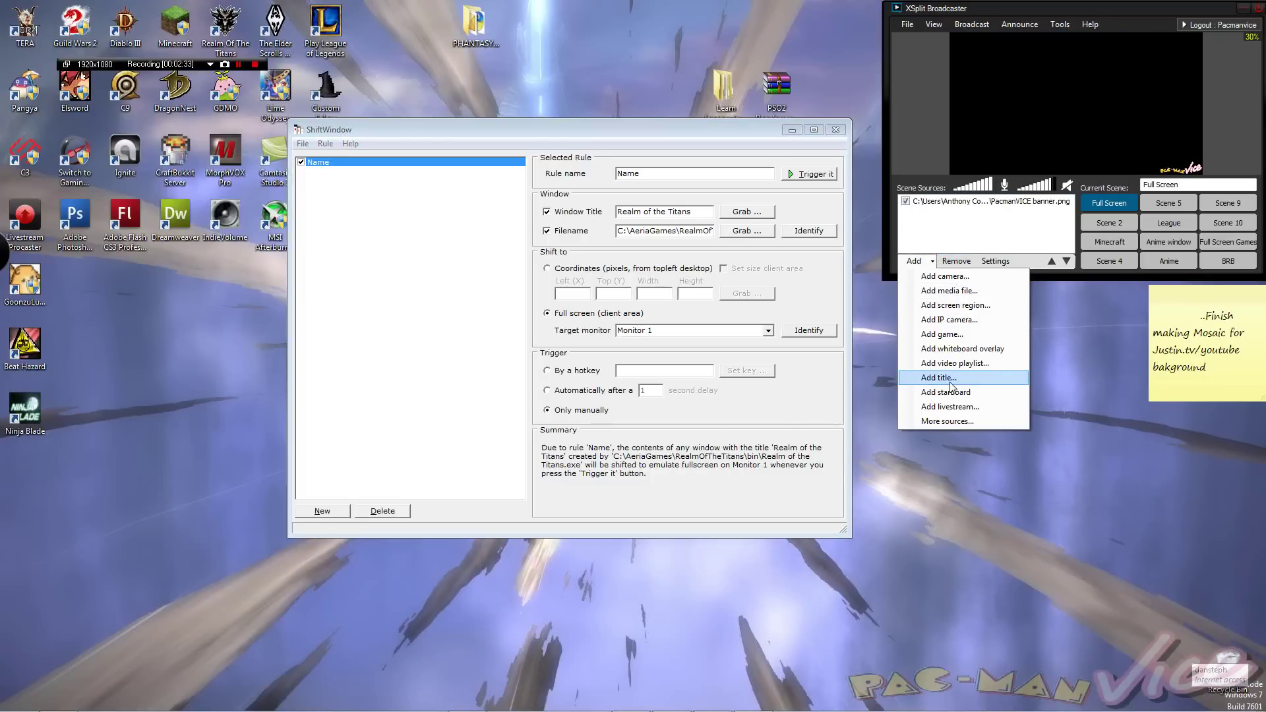
click(956, 306)
click(856, 76)
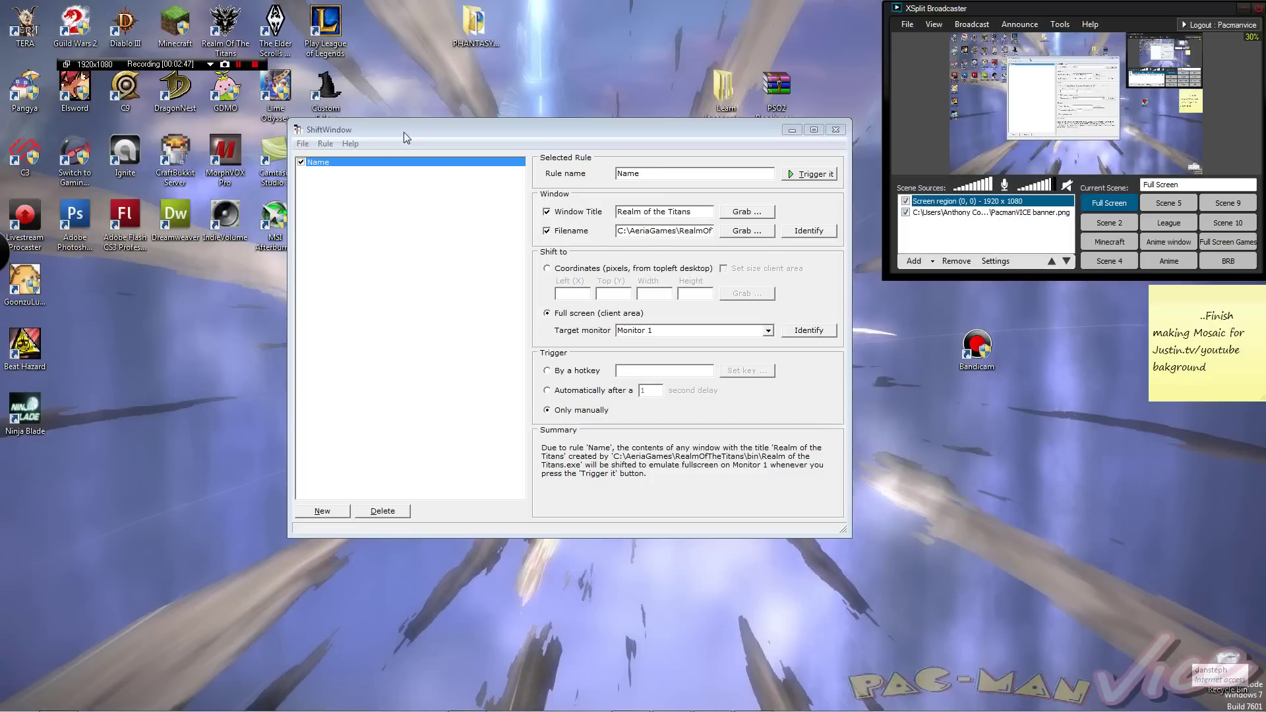
Back in ShiftWindow, try the coordinates option as the rule's shift target and return it to full screen on Monitor 1.
drag(403, 132, 473, 140)
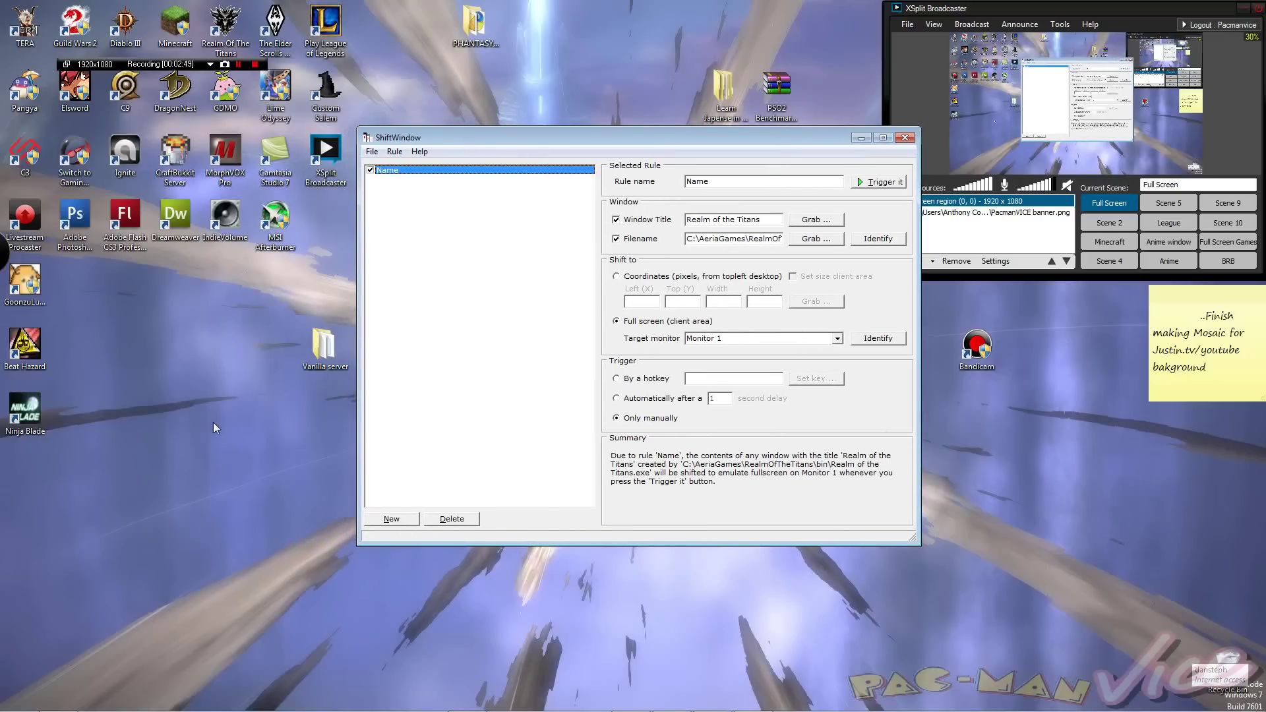
click(131, 105)
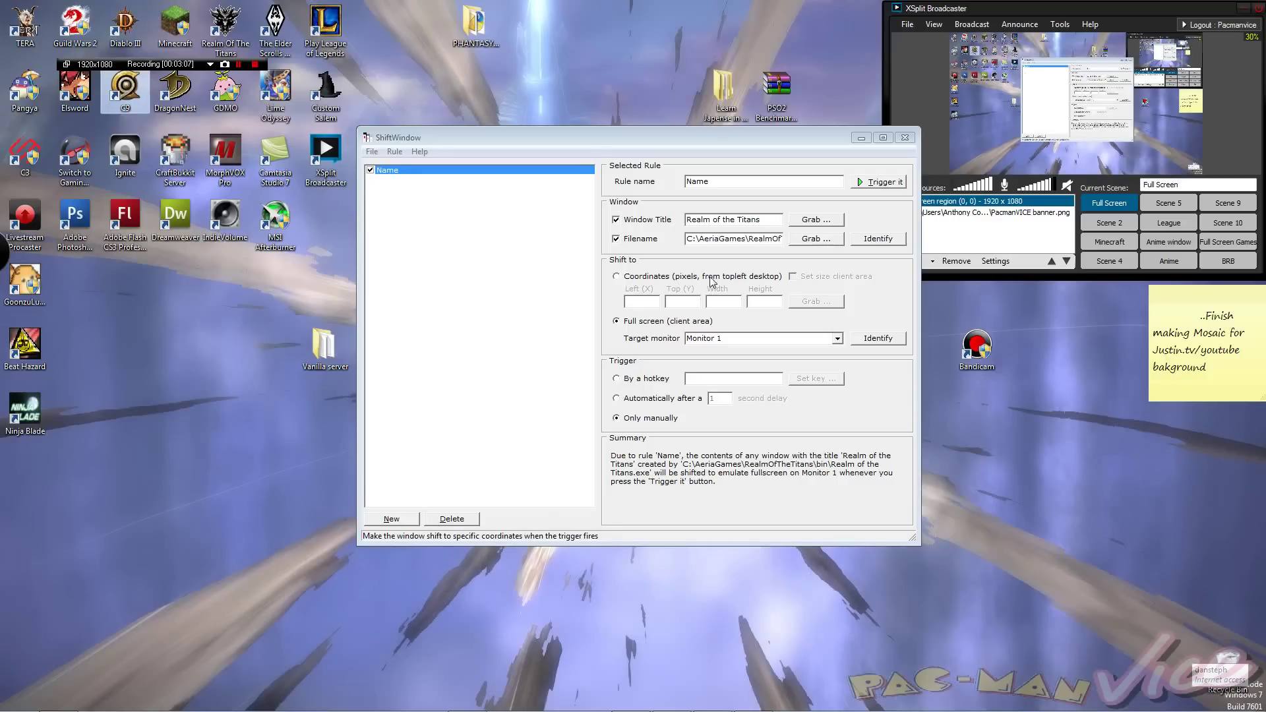
click(636, 277)
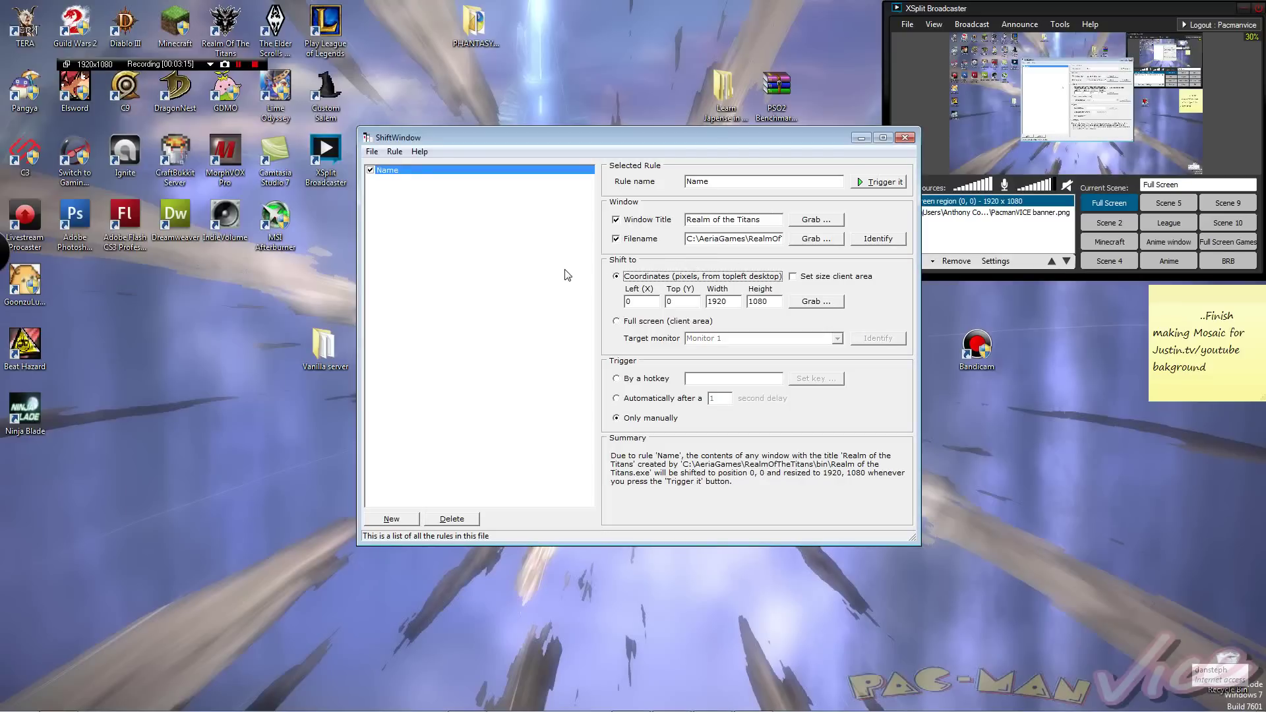
click(617, 322)
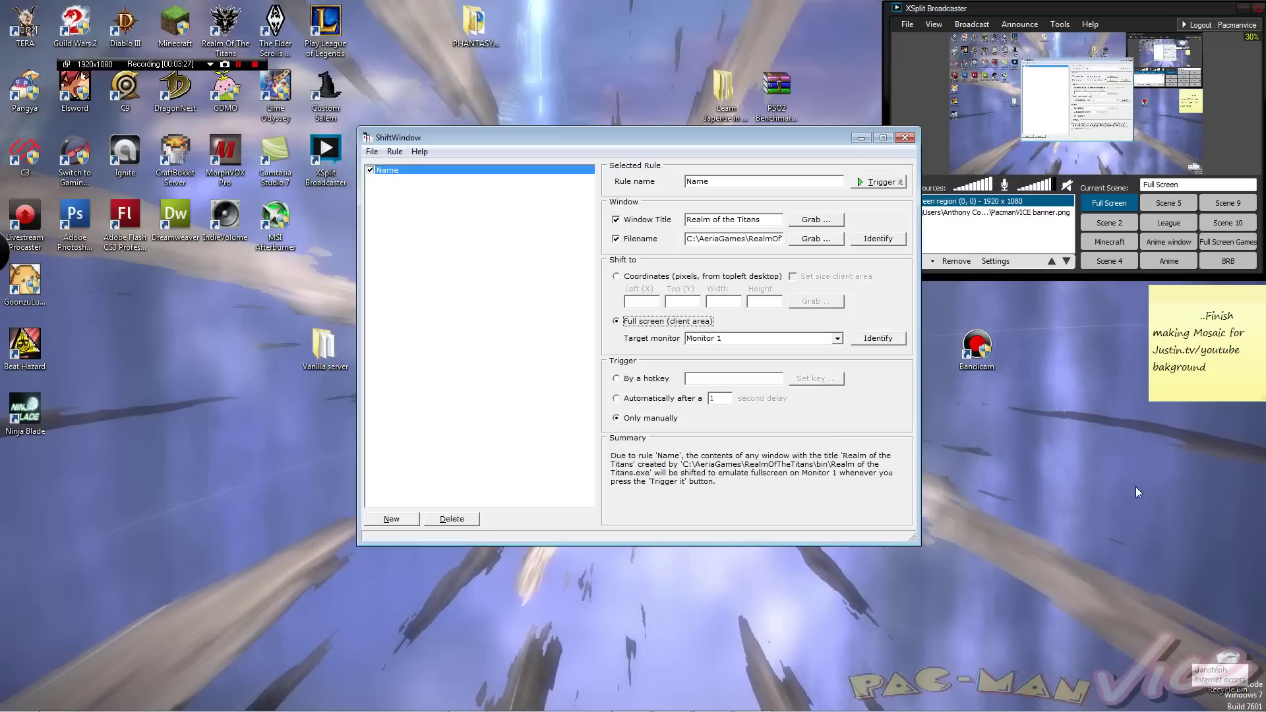
mouse_move(1092, 709)
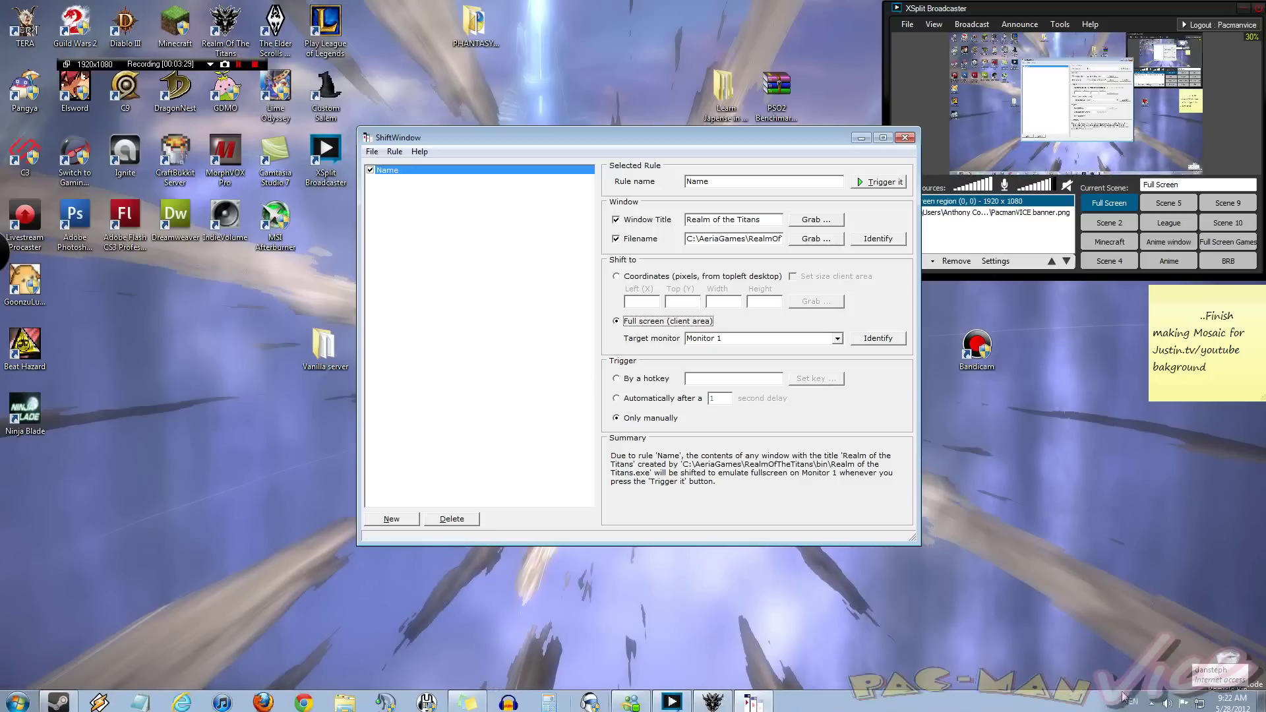
click(1065, 604)
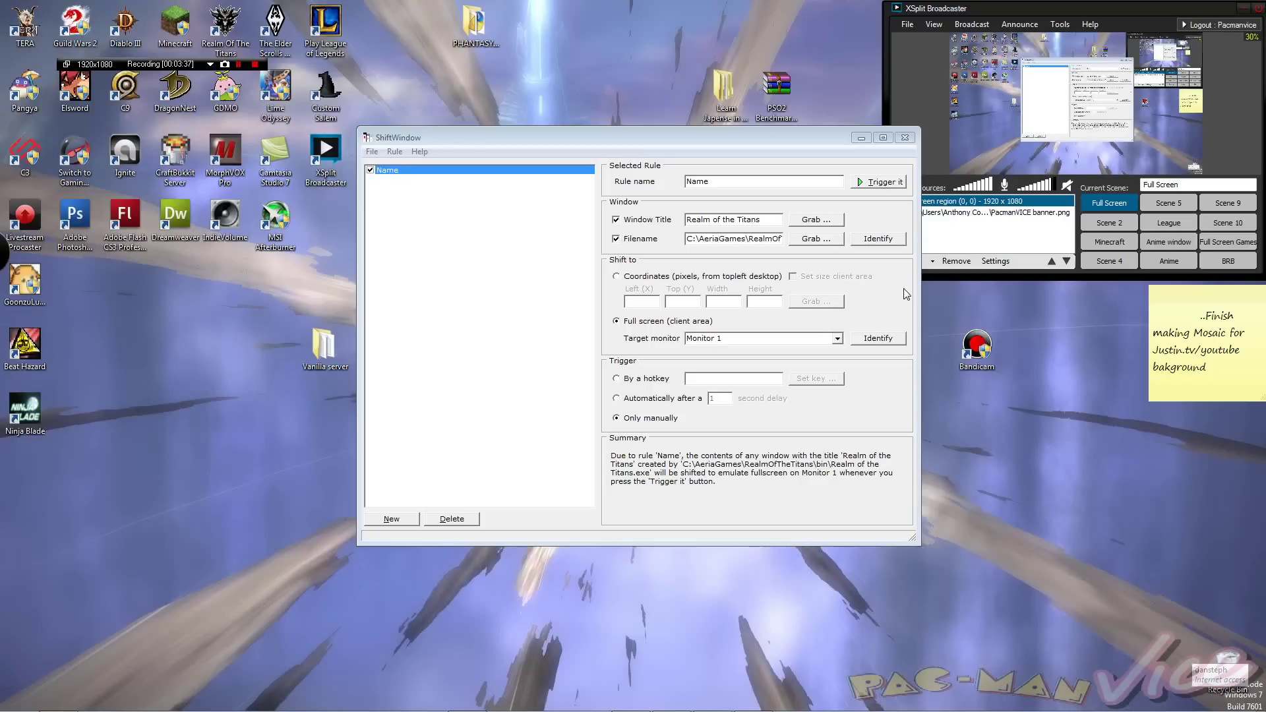
Make the rule shift the window to pixel coordinates 0, 0 with a width of 1280 and a height of 720.
click(653, 277)
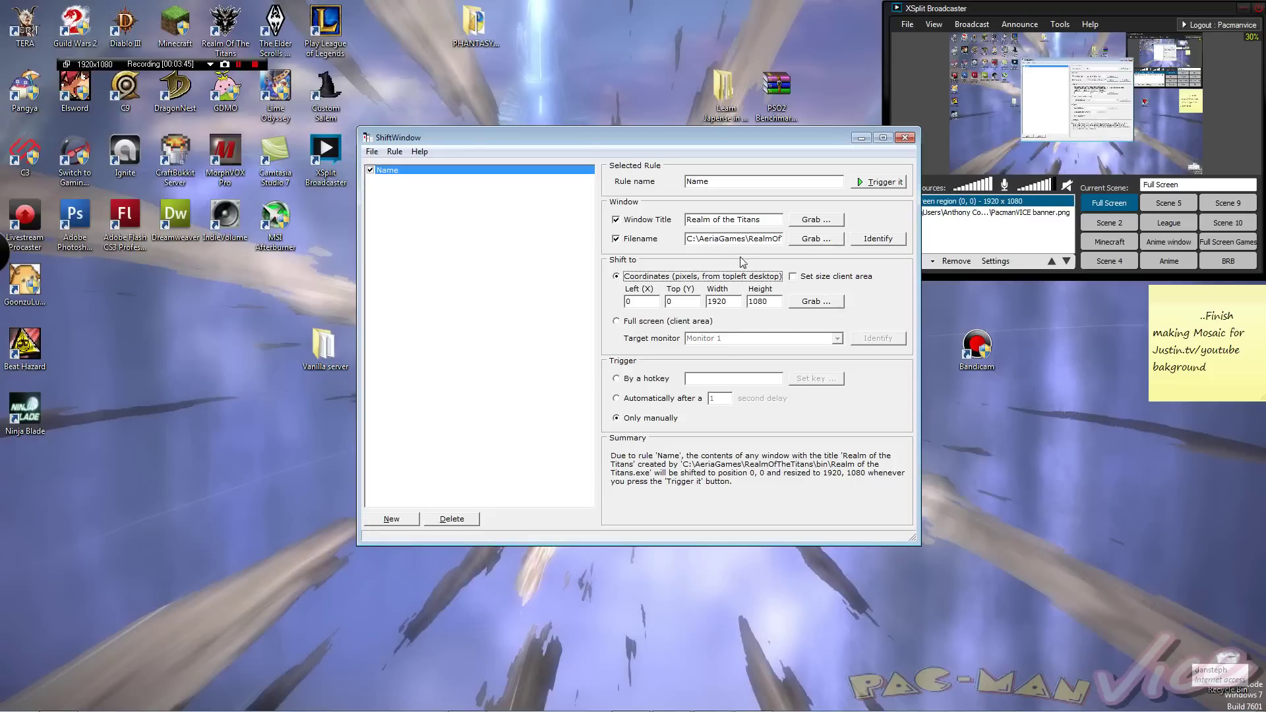
key(Tab)
key(Tab)
key(Tab)
key(Tab)
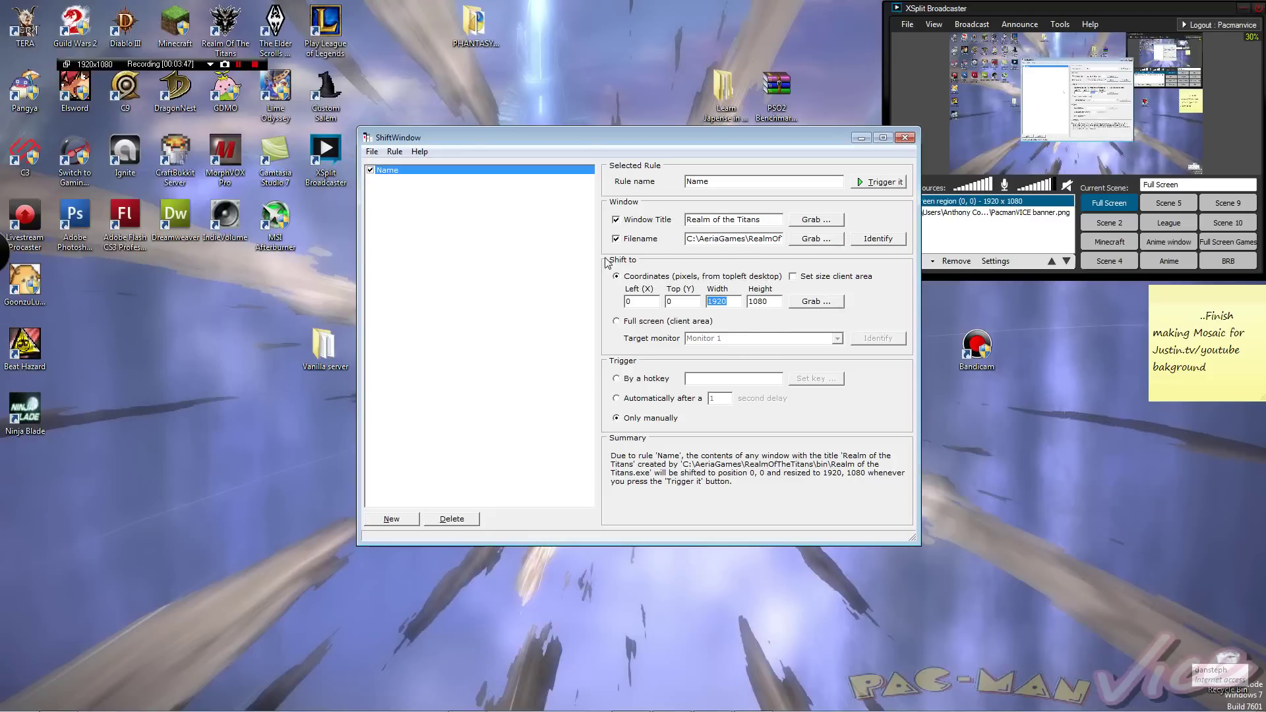
text(1280)
key(Tab)
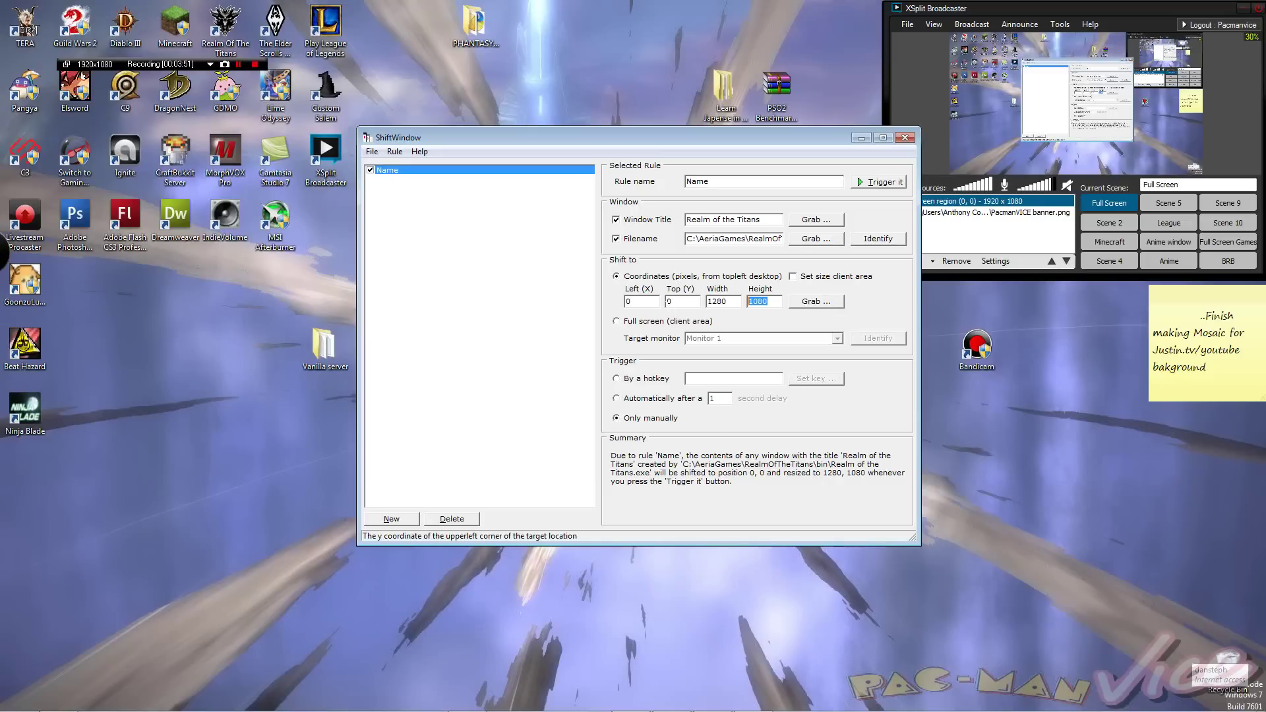
text(720)
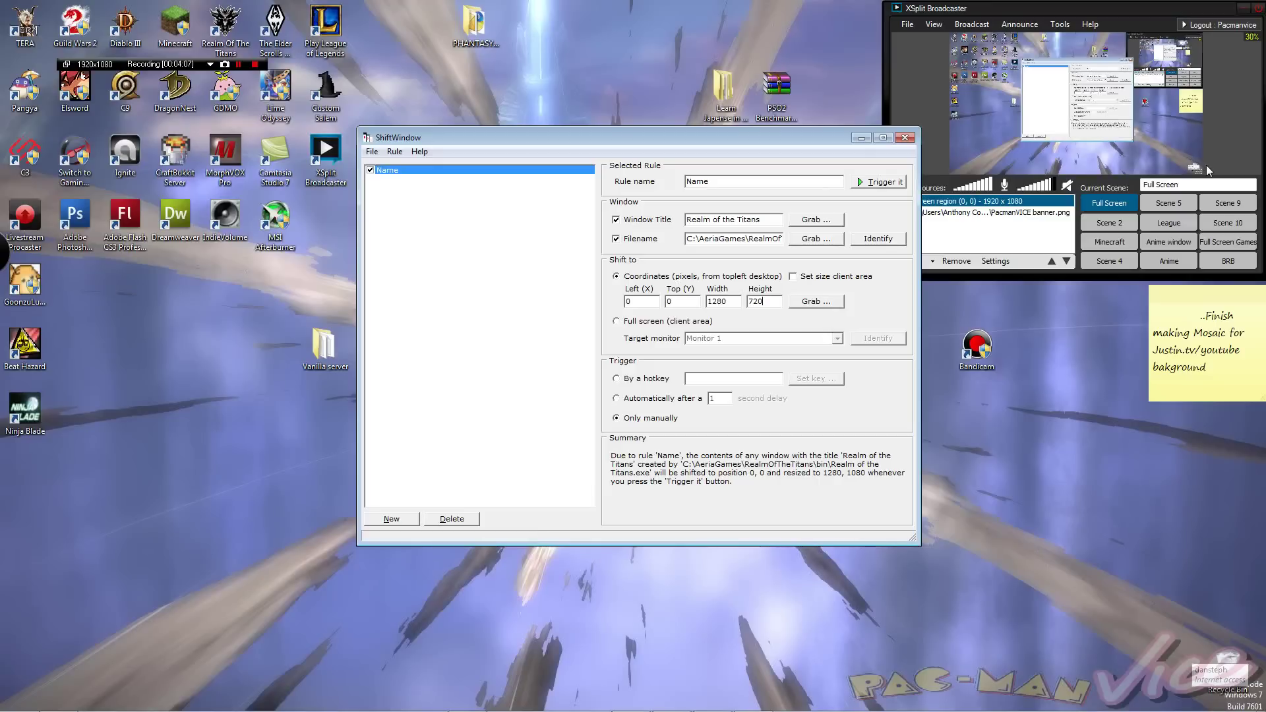
Move the ShiftWindow window off the XSplit controls and set the rule to trigger by the hotkey Alt+L.
click(909, 77)
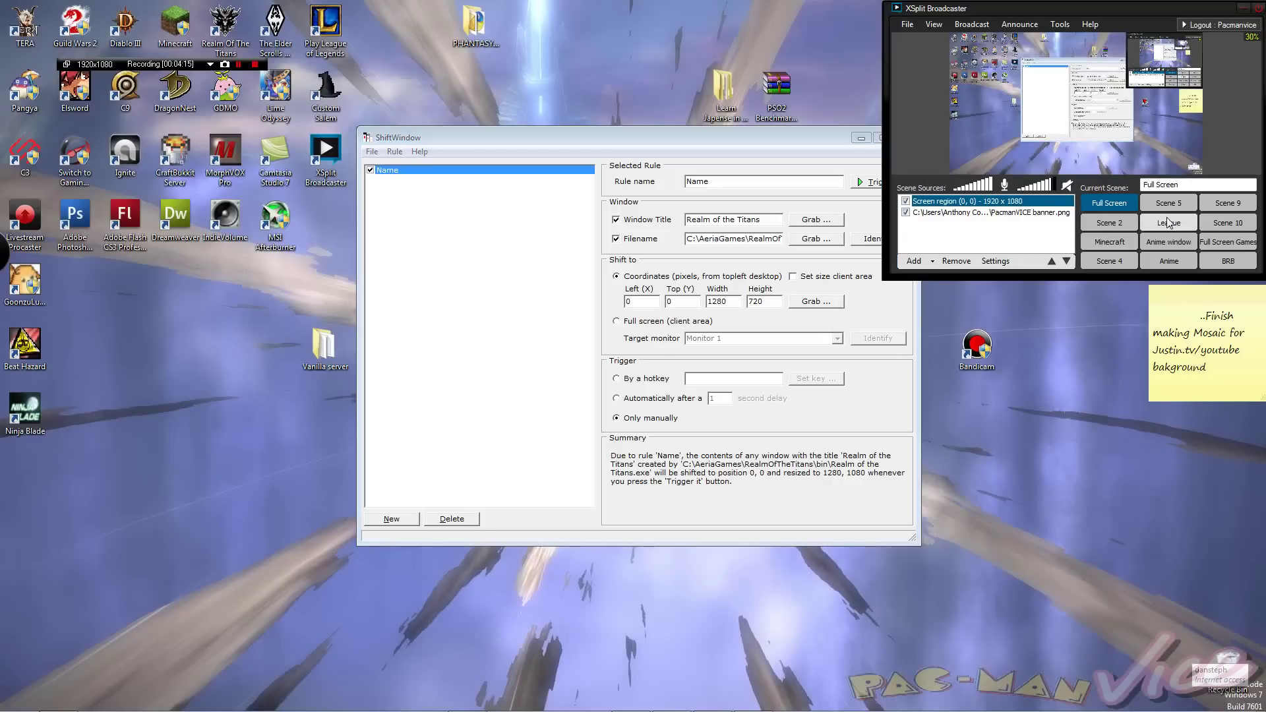
drag(554, 138, 444, 149)
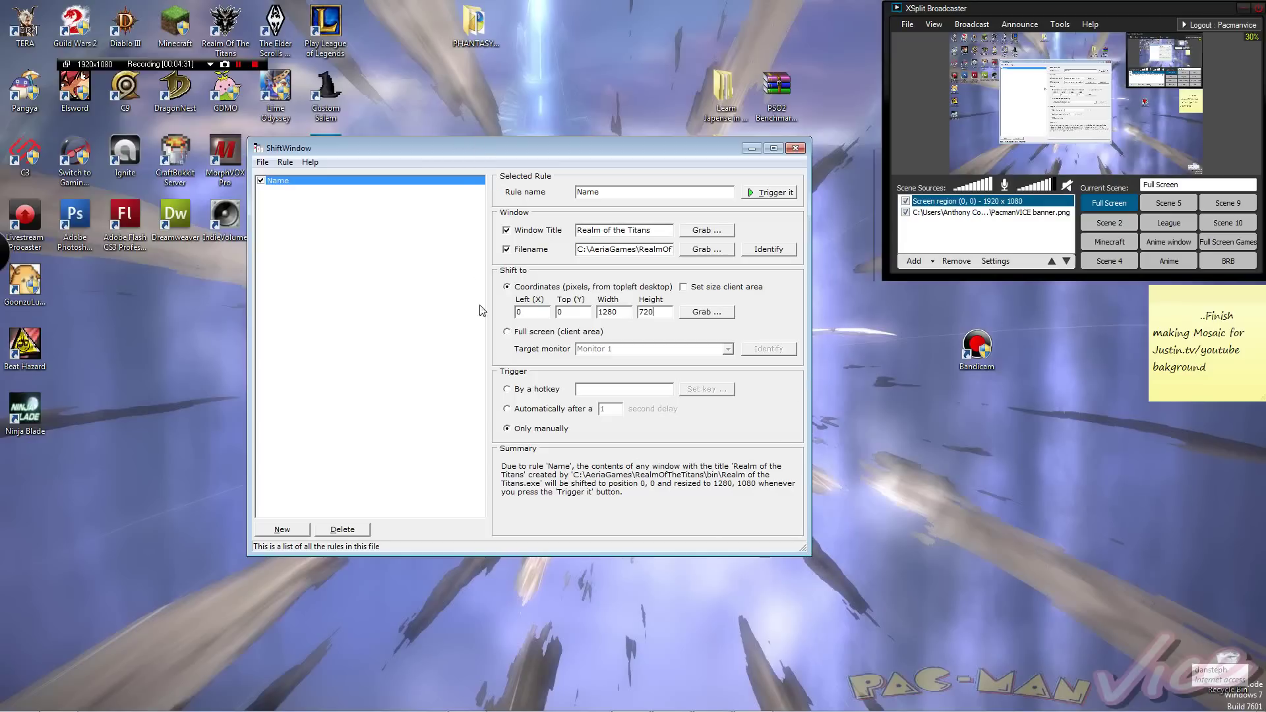
click(534, 395)
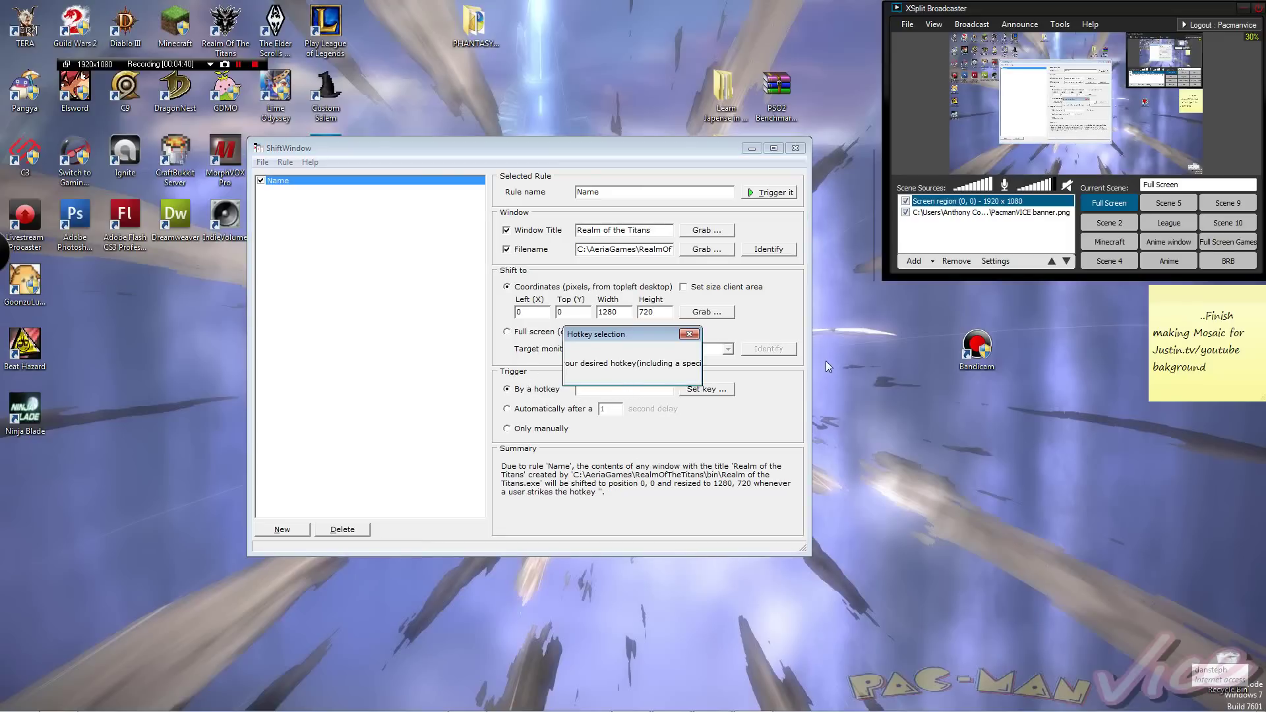
key(alt+l)
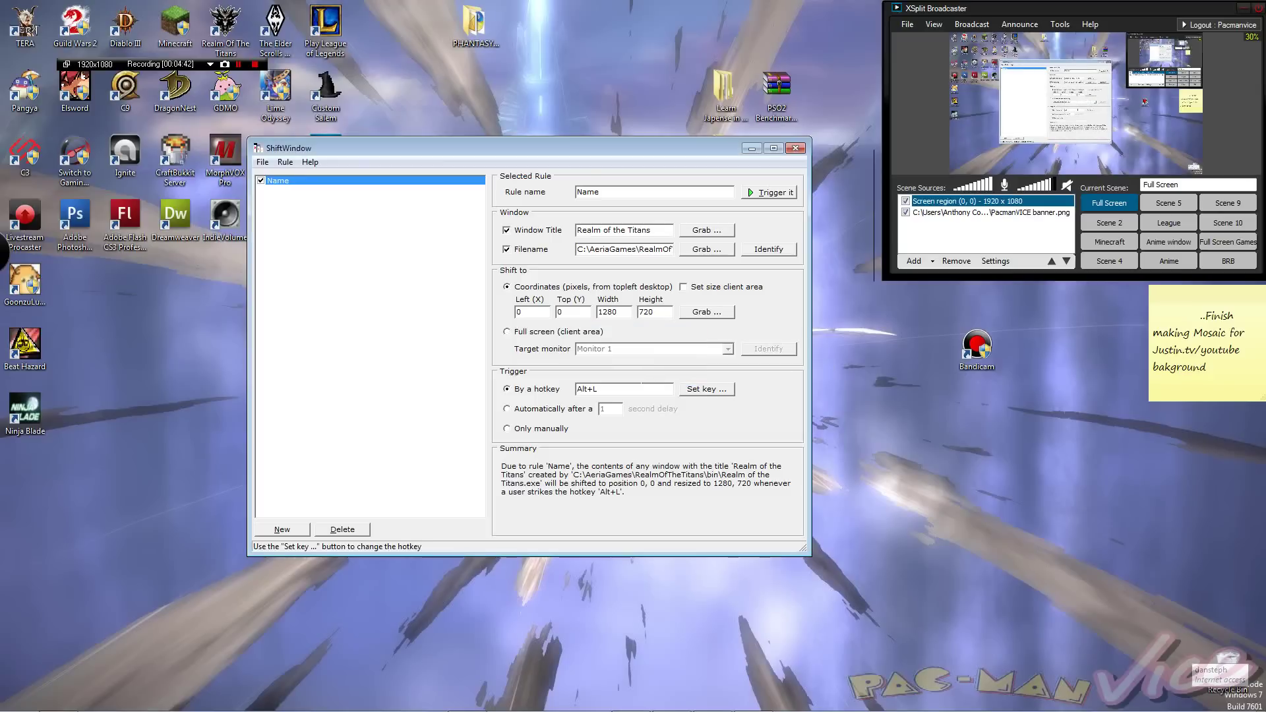
Change the rule's trigger hotkey to Alt+M.
click(622, 392)
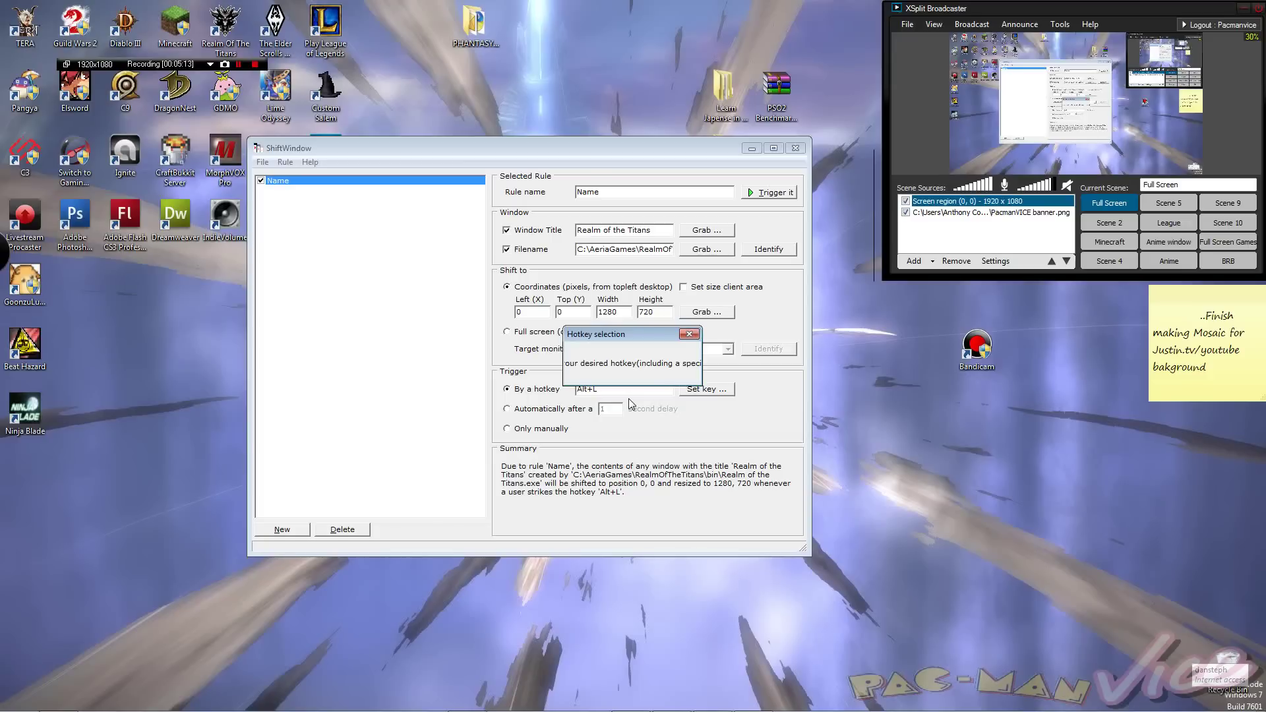
key(alt+m)
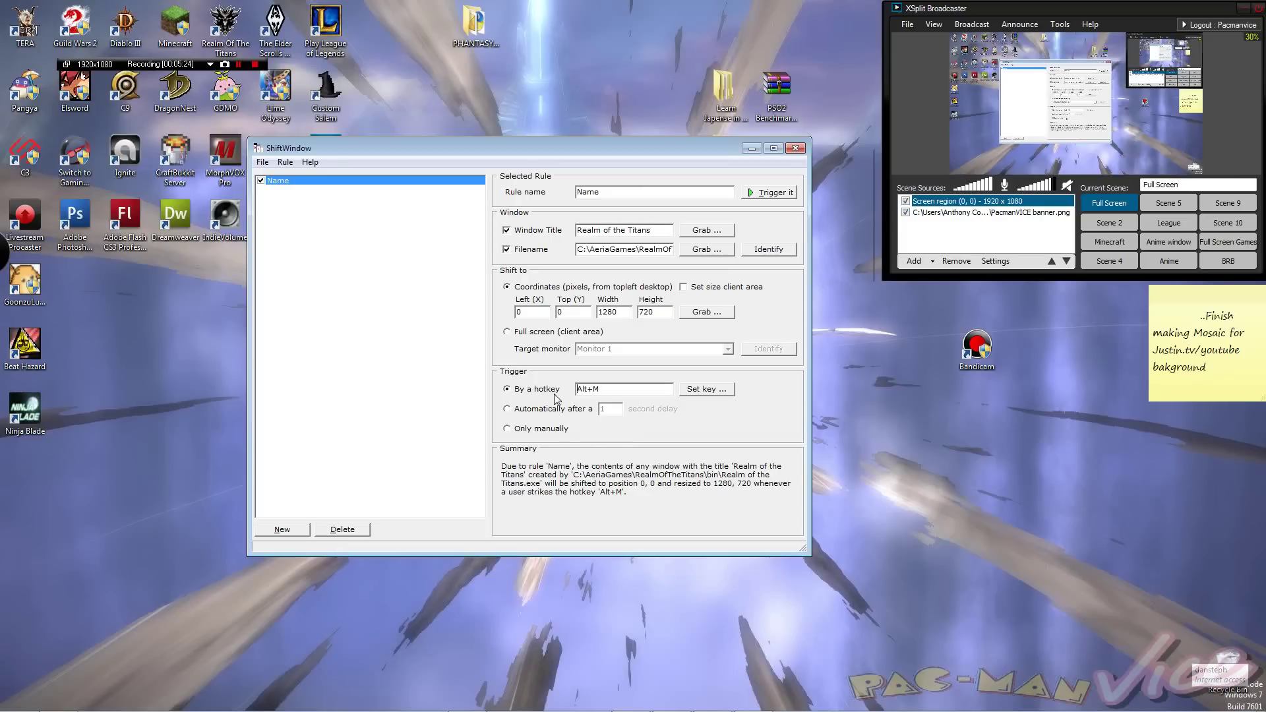
Try an automatic trigger with a 2-second delay for the rule, and set it to trigger only manually.
click(507, 410)
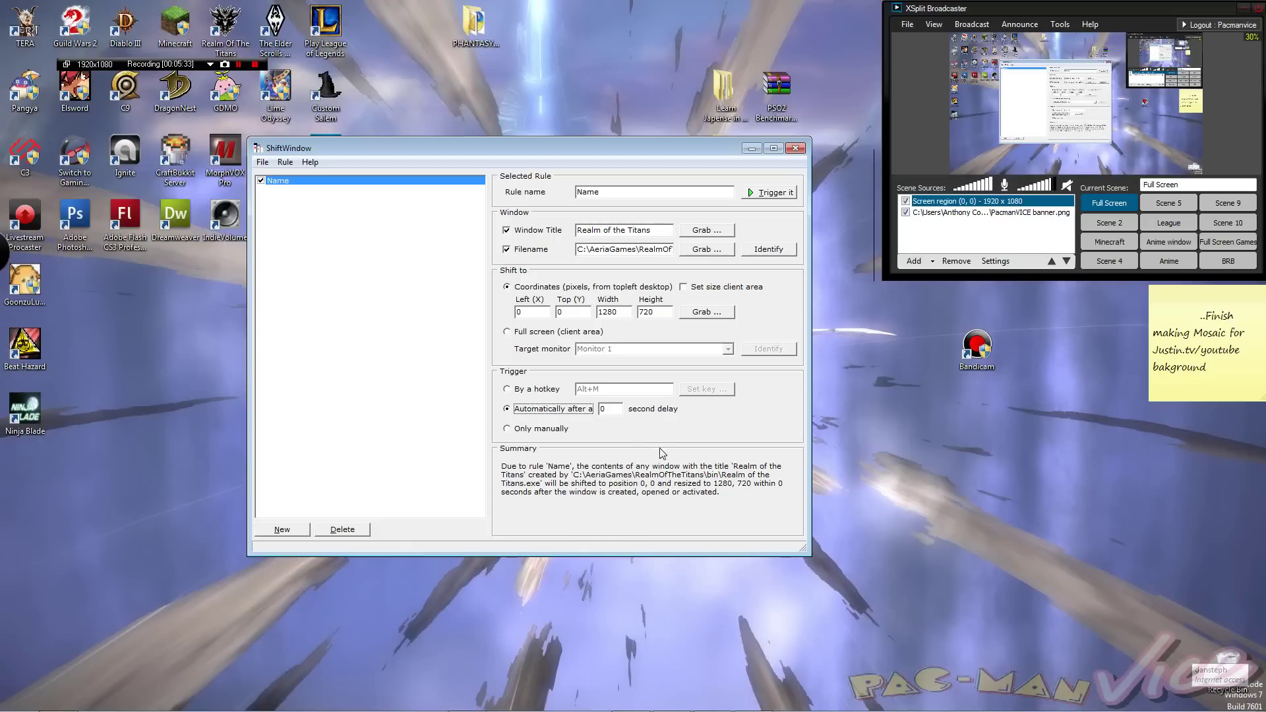
click(984, 436)
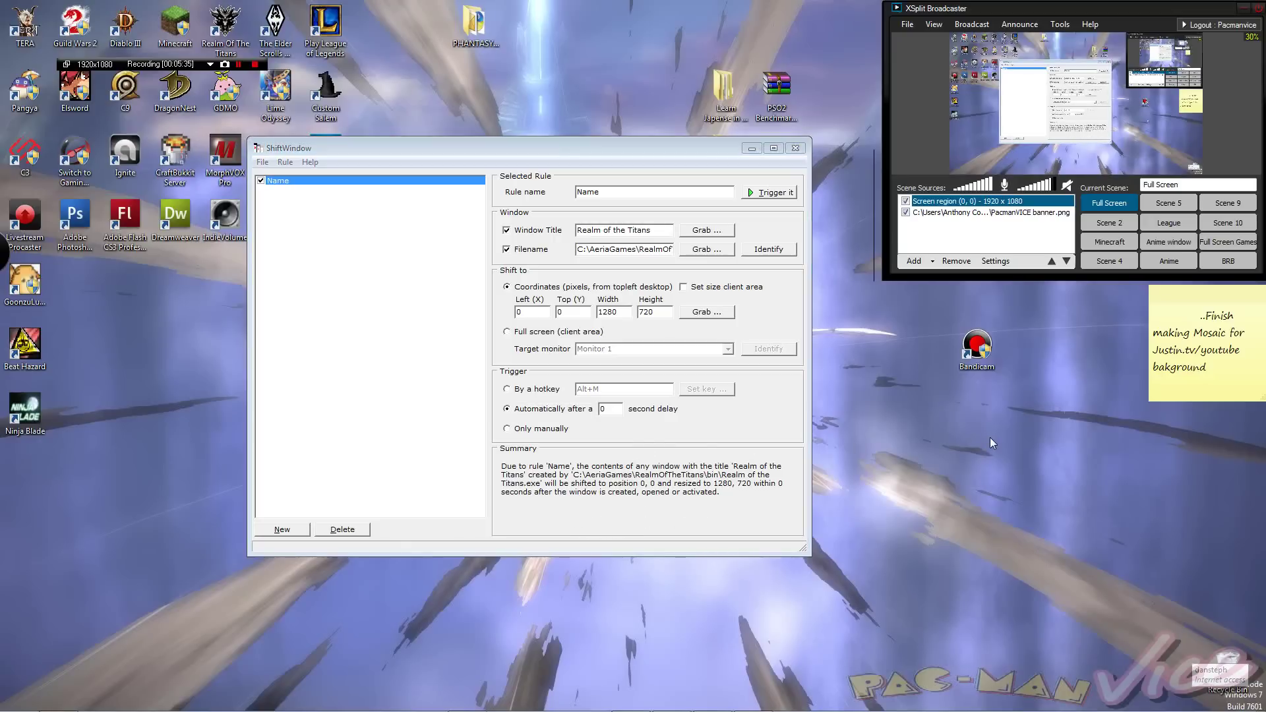
click(610, 422)
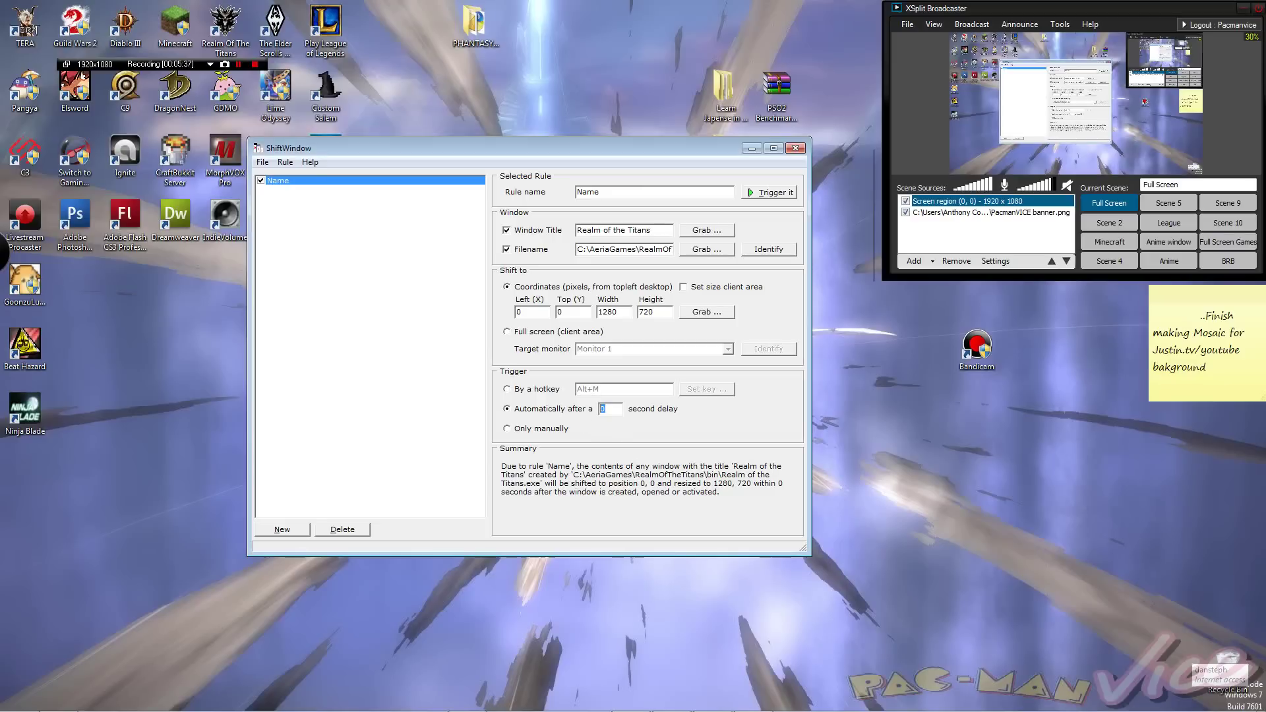
text(2)
click(999, 526)
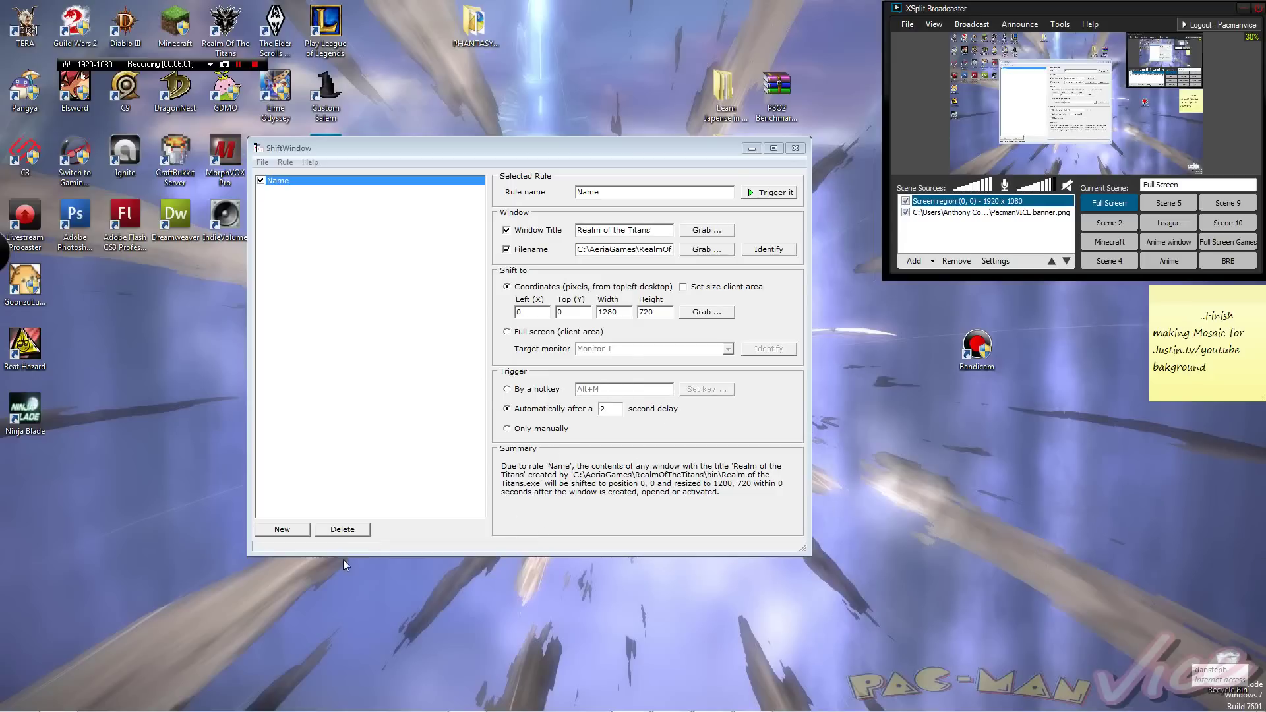
click(552, 432)
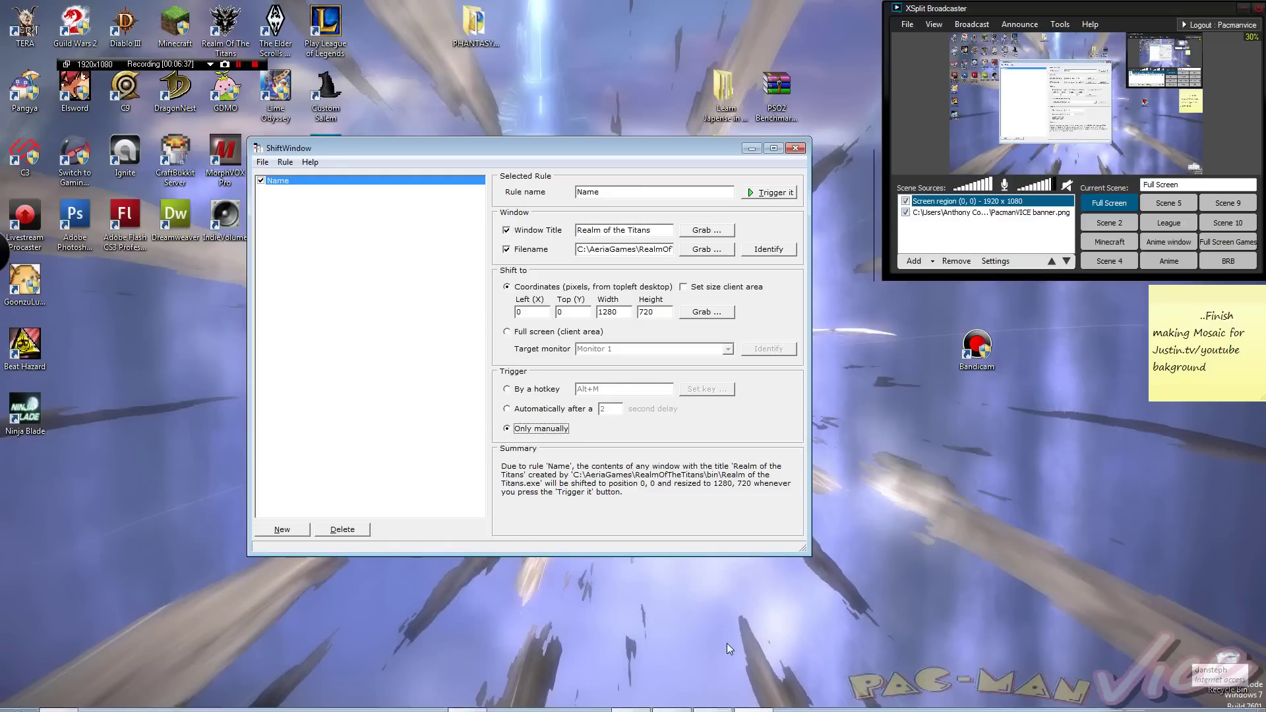
In the Realm of the Titans launcher, choose the 1280*720*32 resolution in the game settings and start the game.
mouse_move(752, 709)
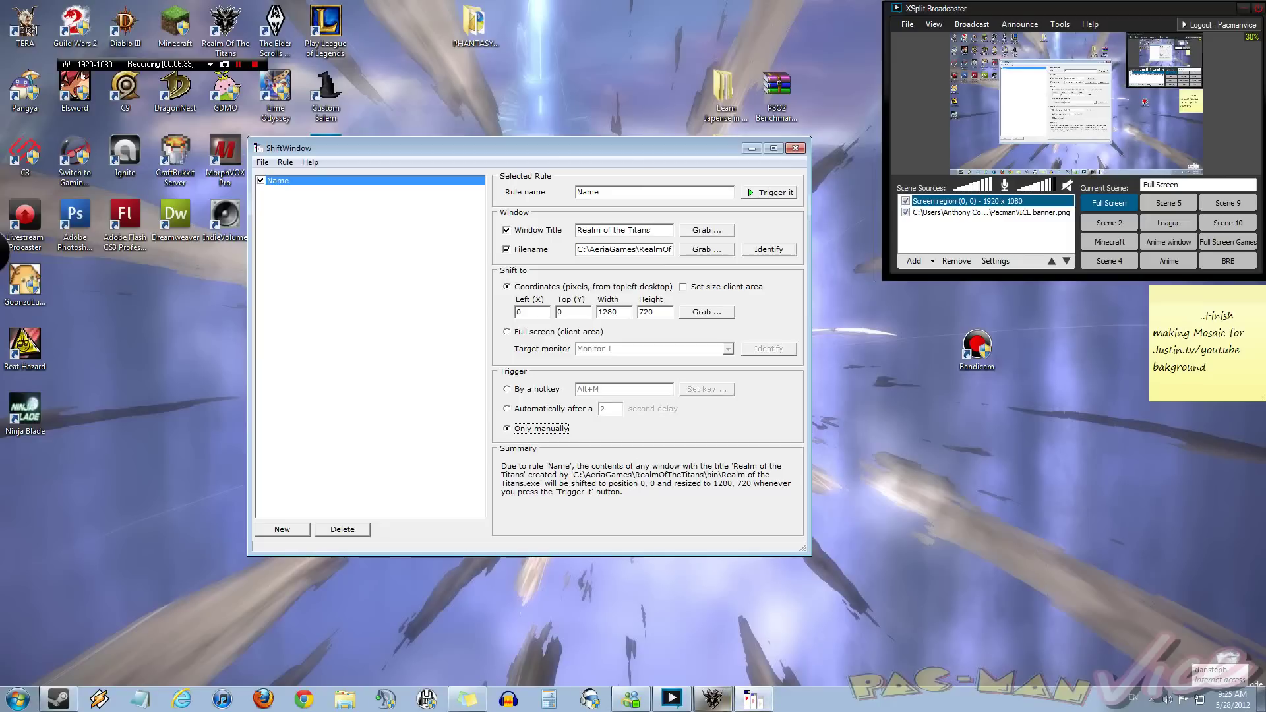
click(769, 649)
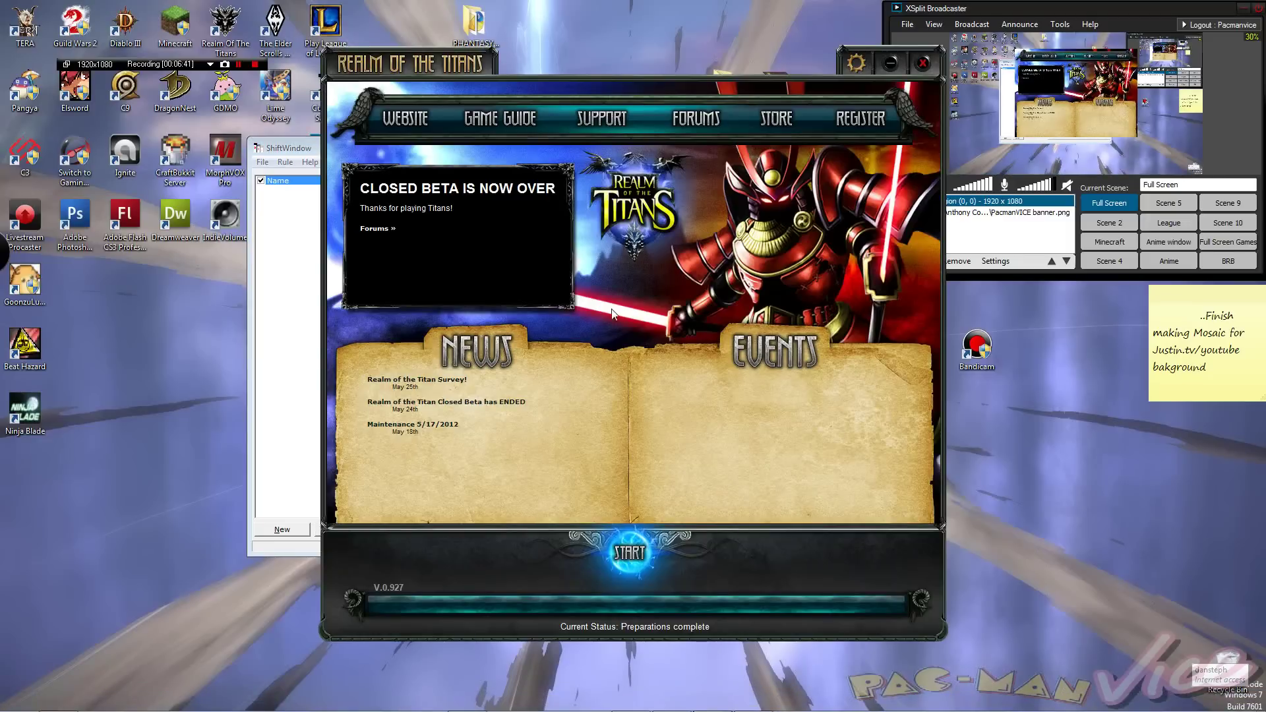
click(857, 61)
click(702, 236)
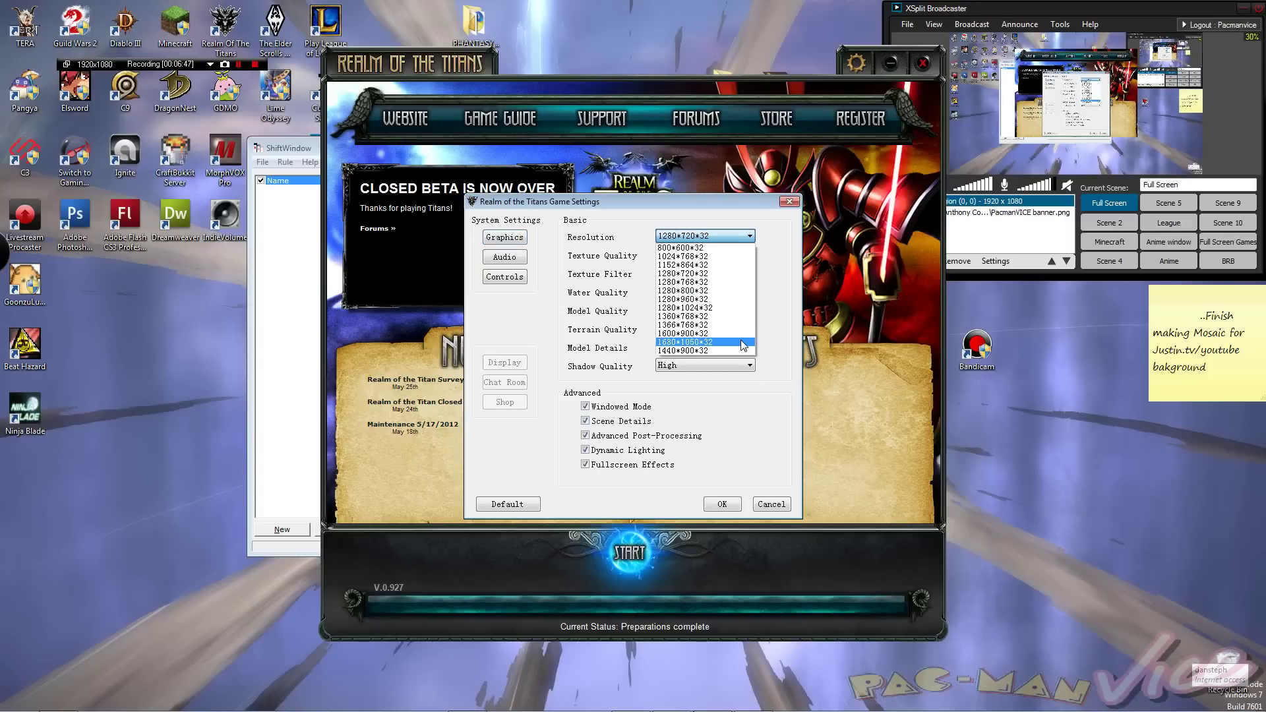
click(686, 273)
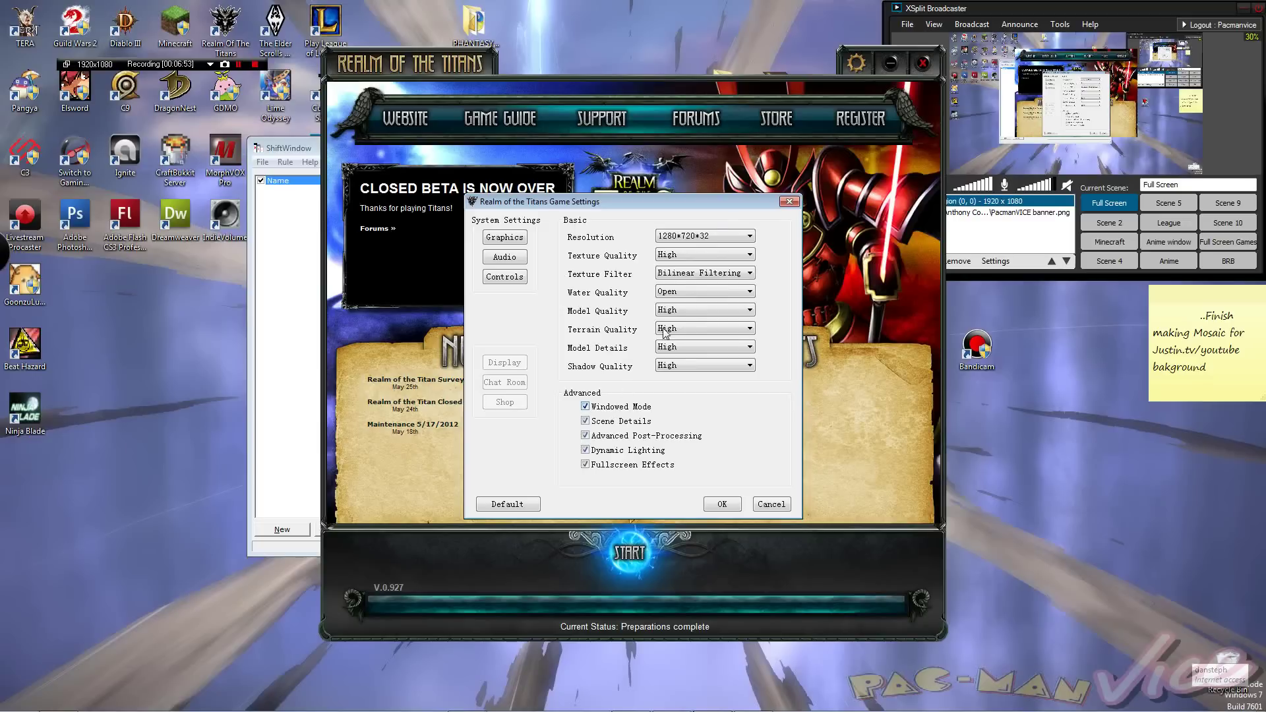
click(722, 505)
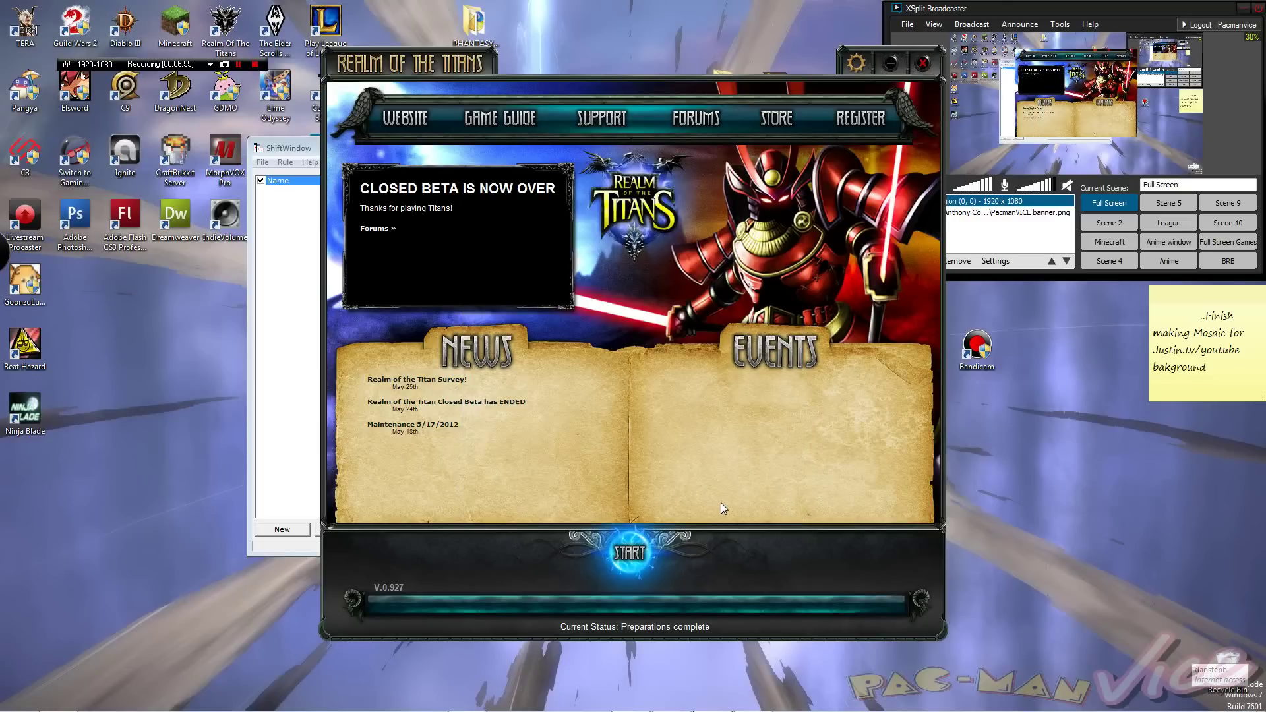
click(636, 554)
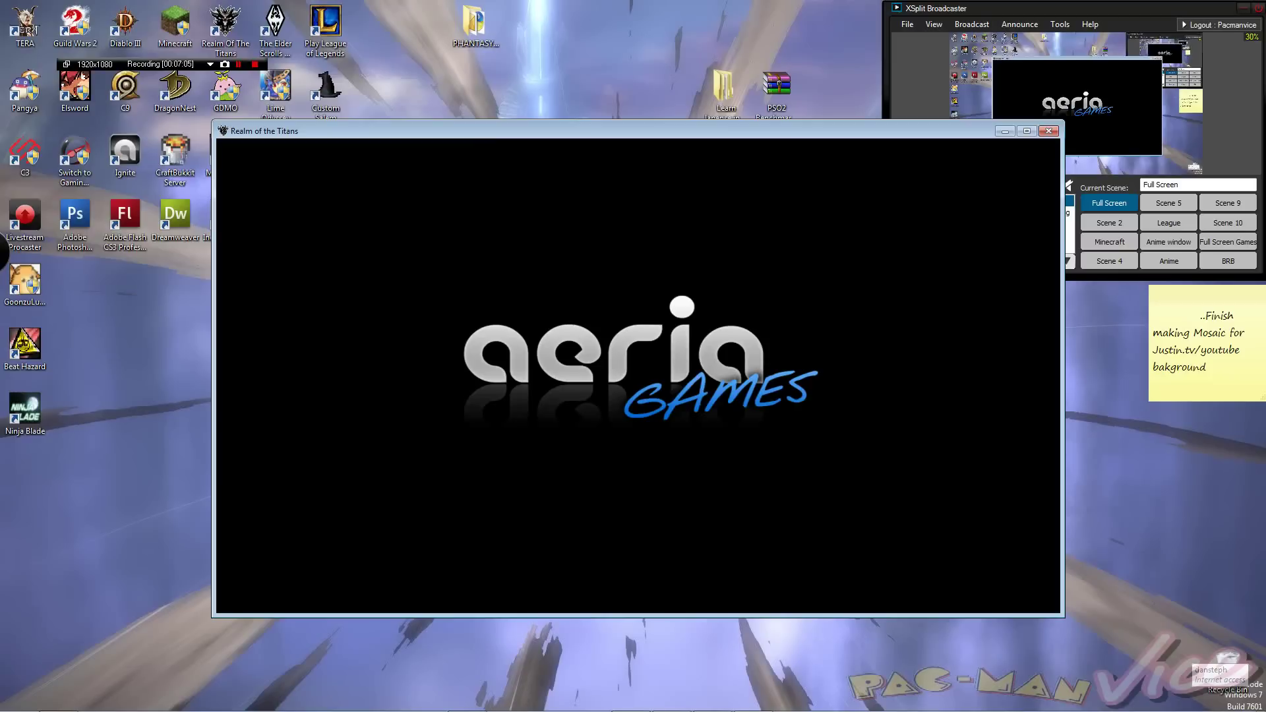
Switch to XSplit Broadcaster, select the Full Screen Games scene and add the running tyj.exe game as a source.
key(alt+Tab)
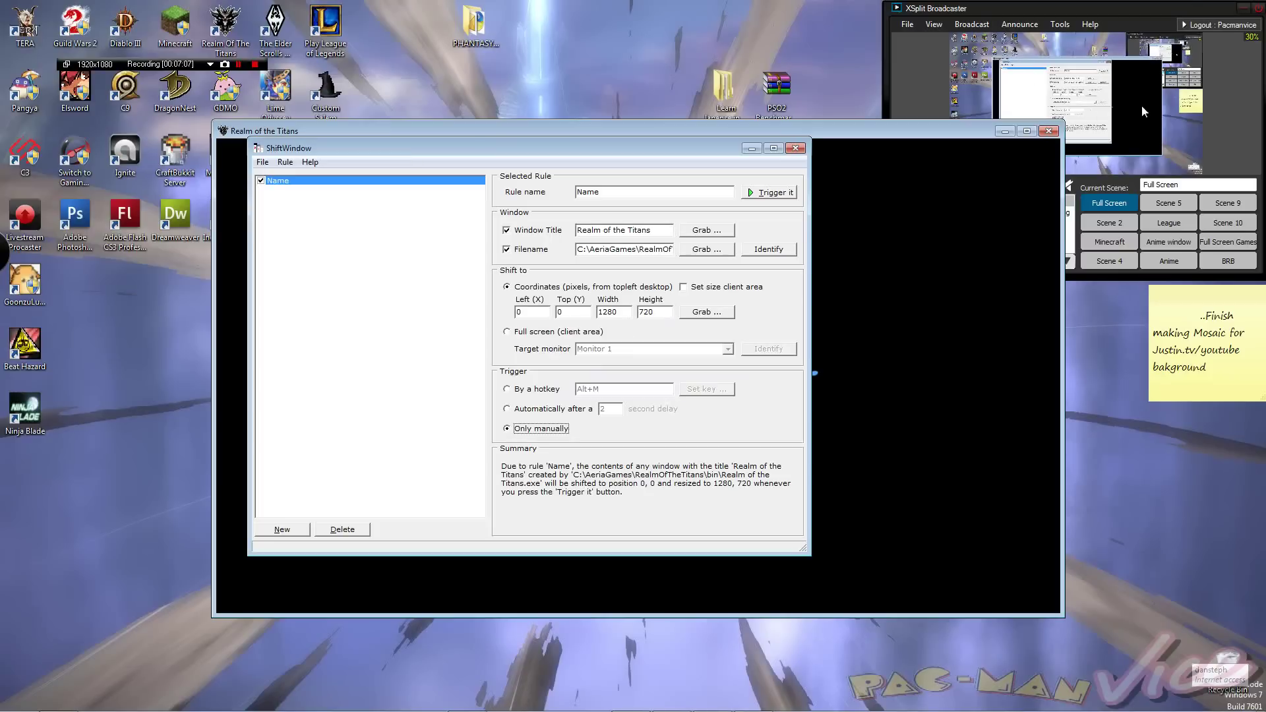
click(1238, 106)
click(1228, 242)
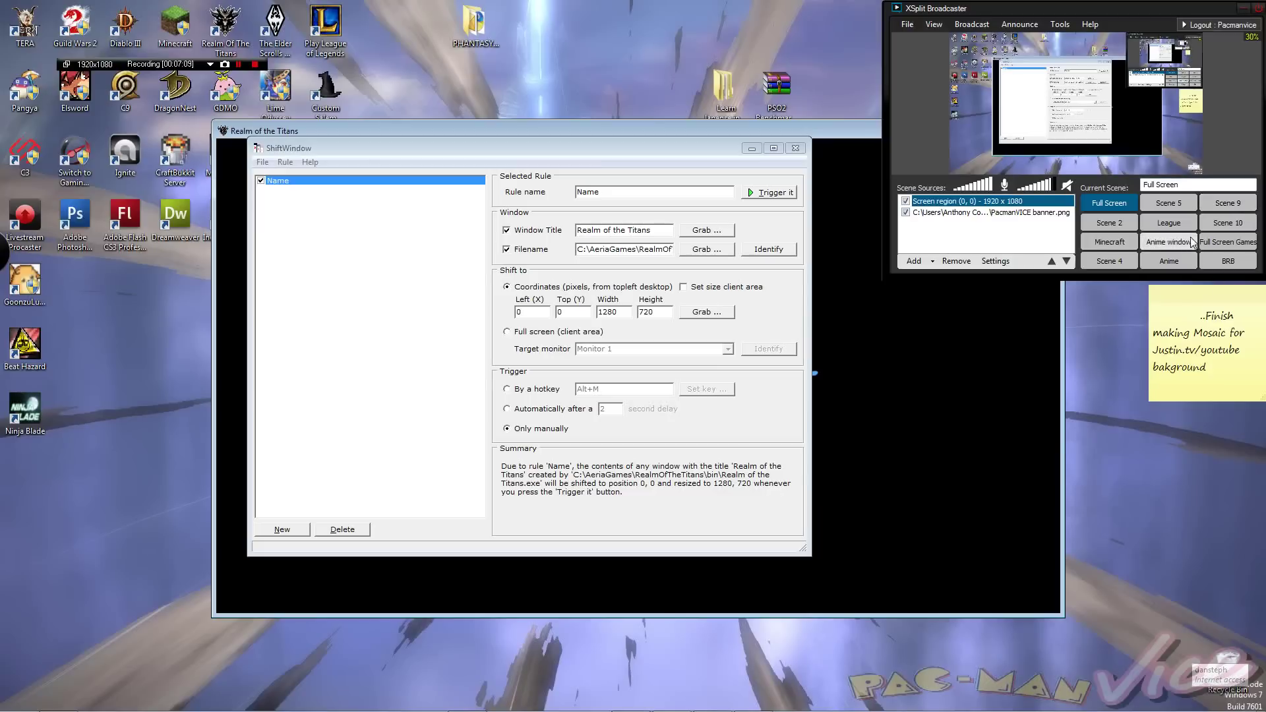
click(915, 261)
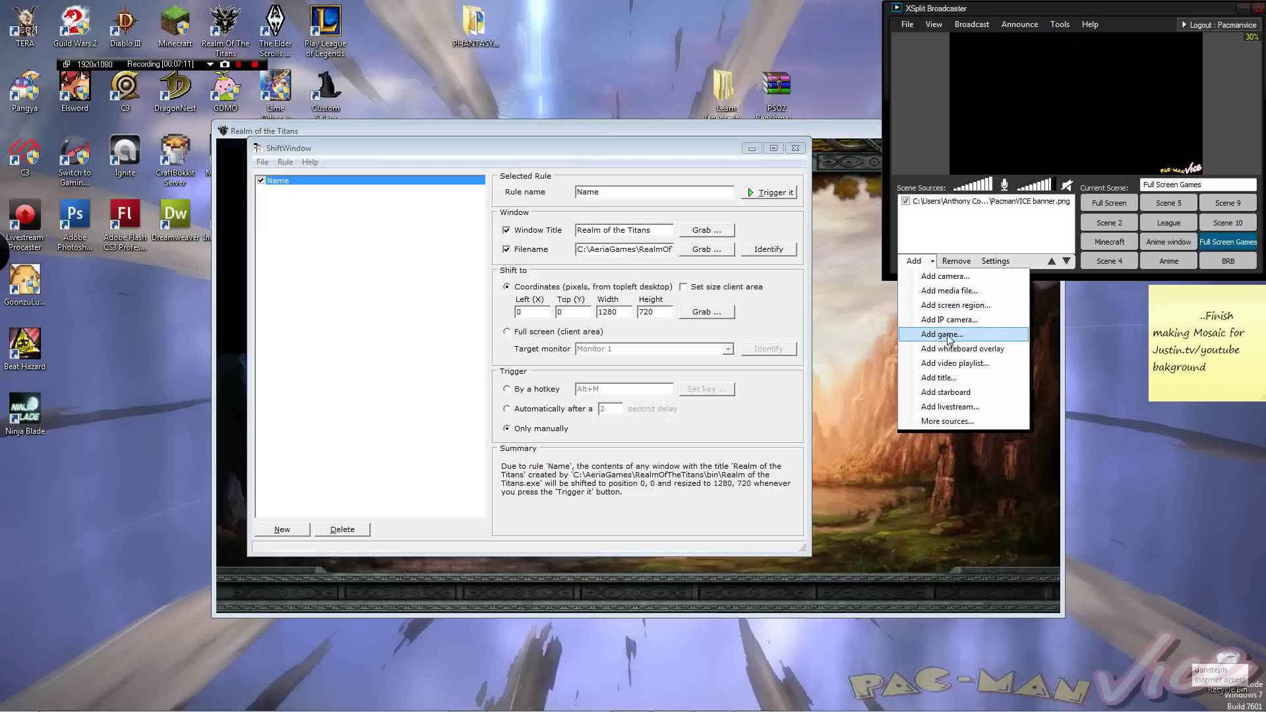
click(907, 323)
click(951, 42)
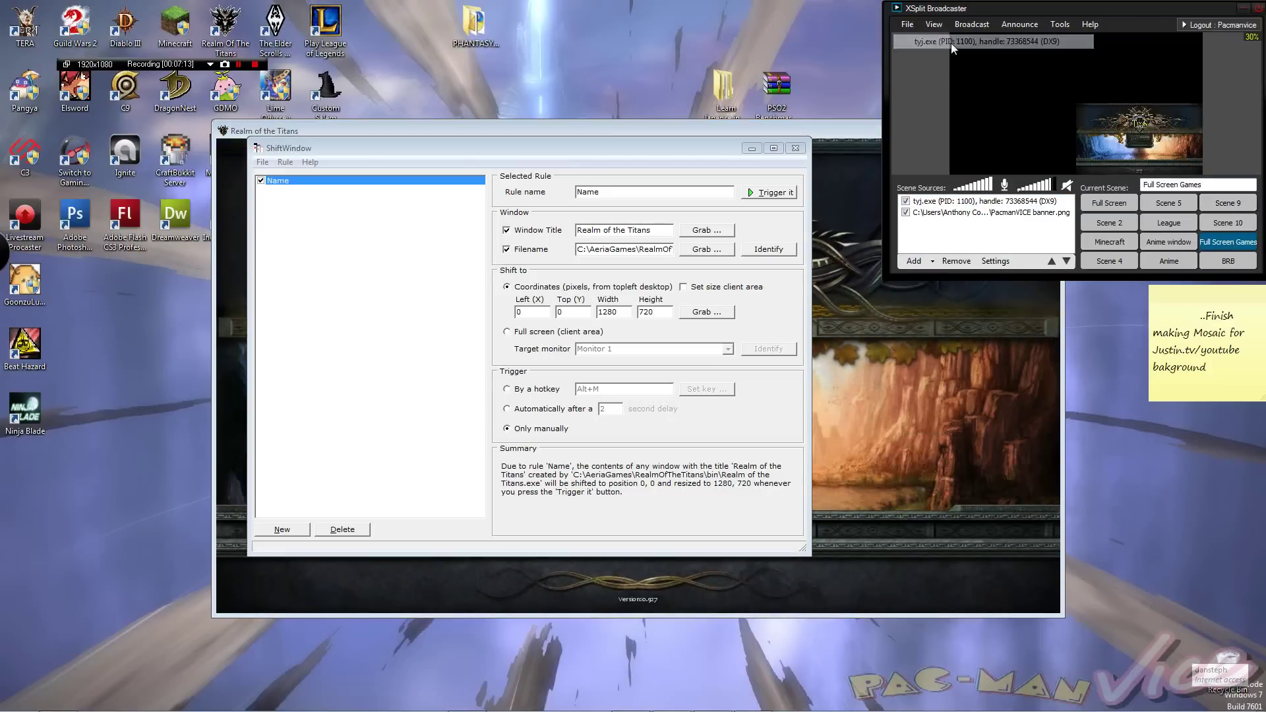
Enlarge the game source to fill the whole scene canvas and place the PacmanVICE banner source above it.
click(1079, 108)
drag(1083, 107, 950, 33)
drag(1000, 212, 993, 200)
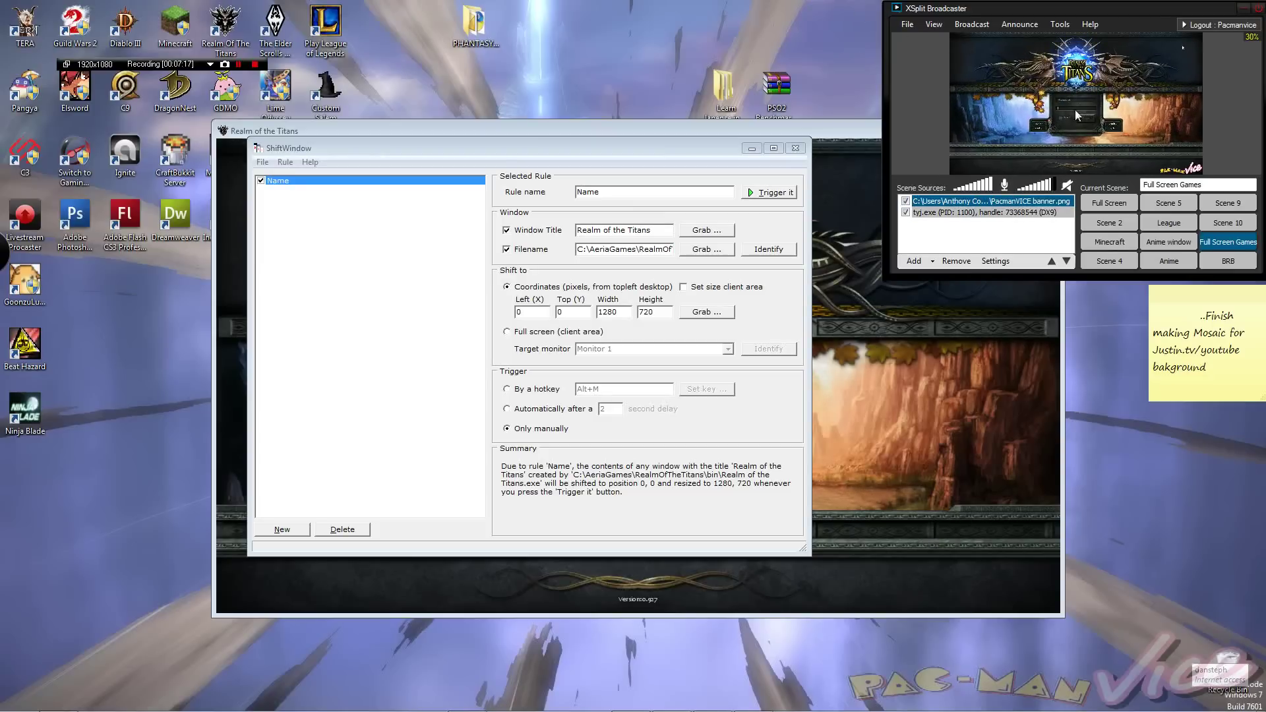
Scale up the XSplit viewport to preview the scene at a larger size, and minimize XSplit Broadcaster.
click(934, 25)
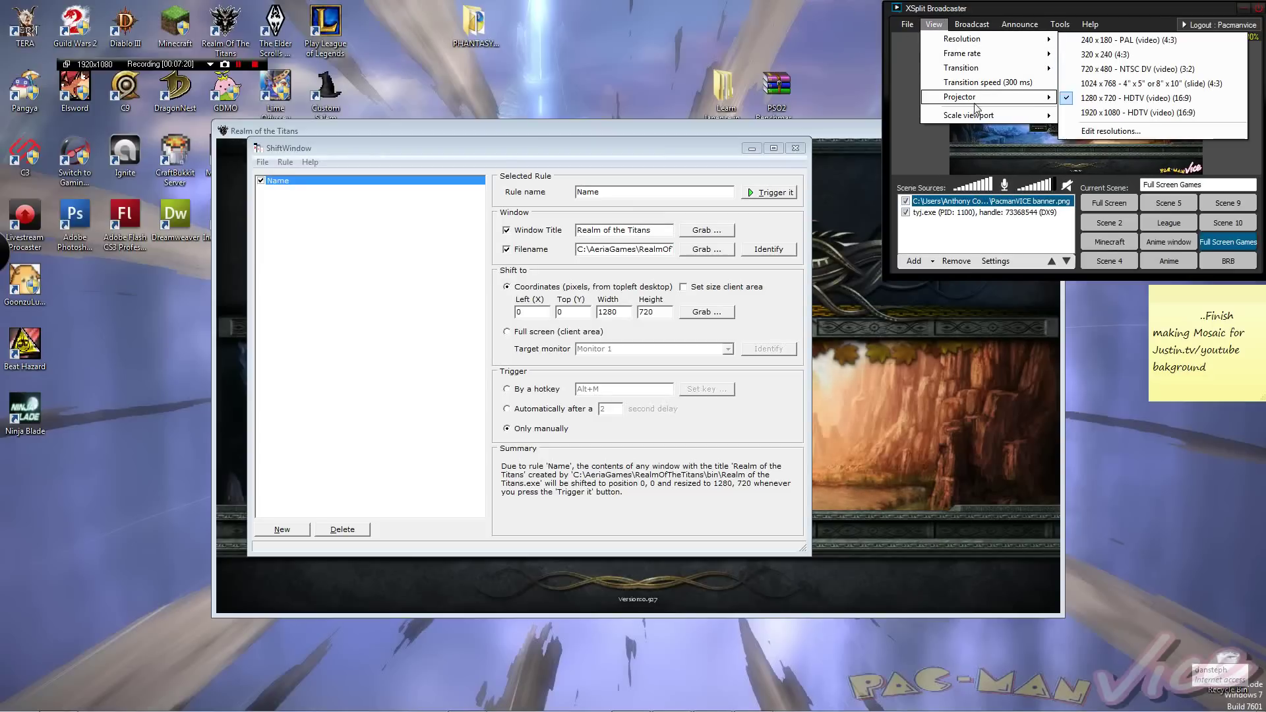
mouse_move(1010, 119)
click(1086, 146)
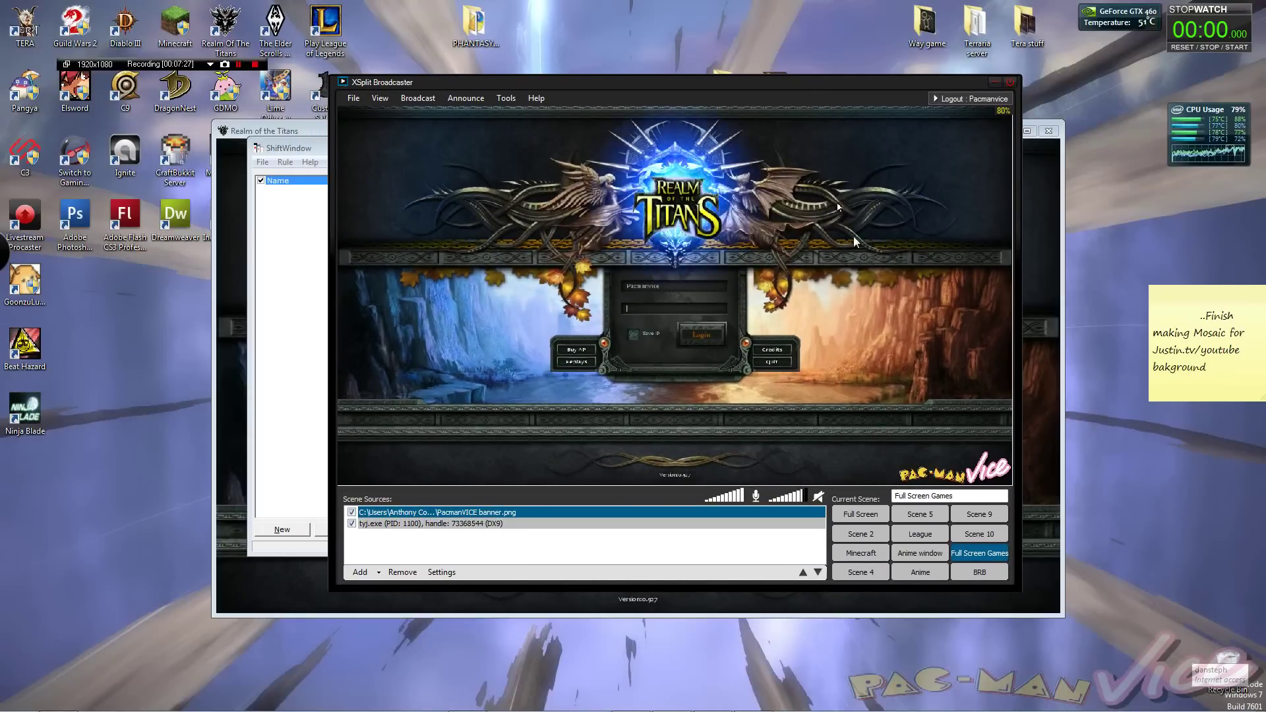
click(996, 82)
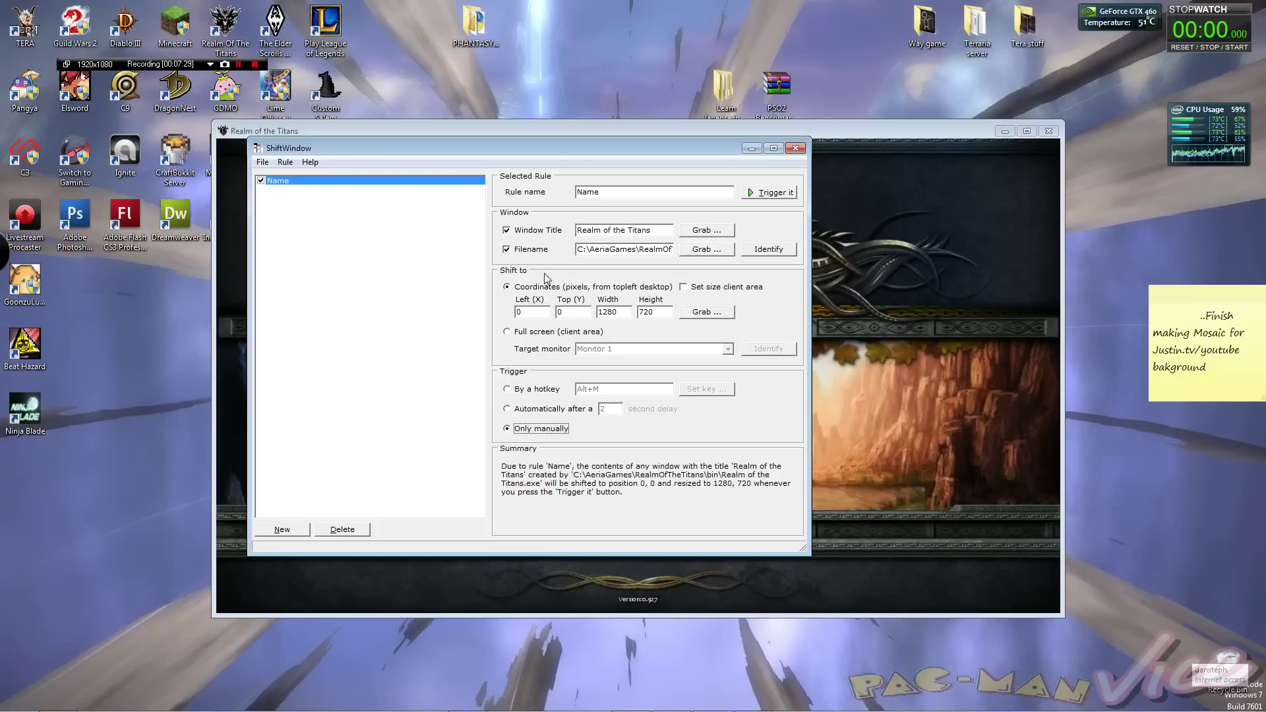
Move the ShiftWindow window away from the game and try to maximize the Realm of the Titans window.
drag(555, 148, 1077, 412)
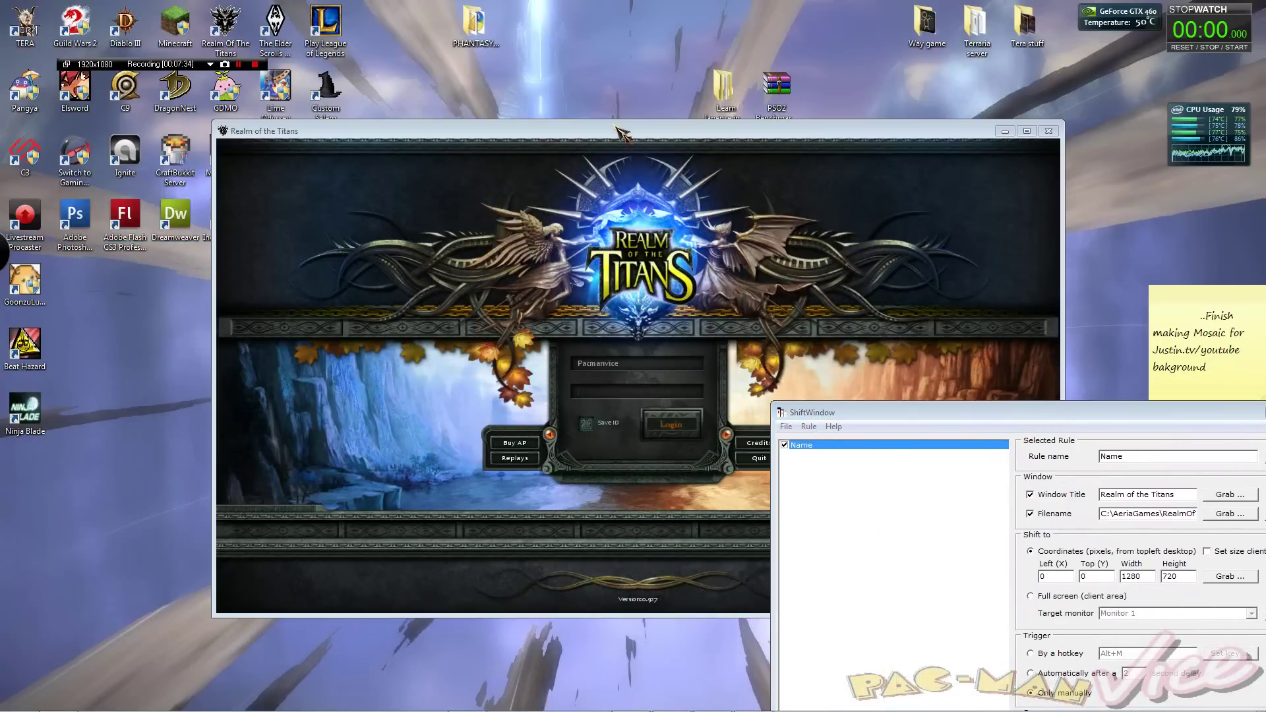
click(690, 129)
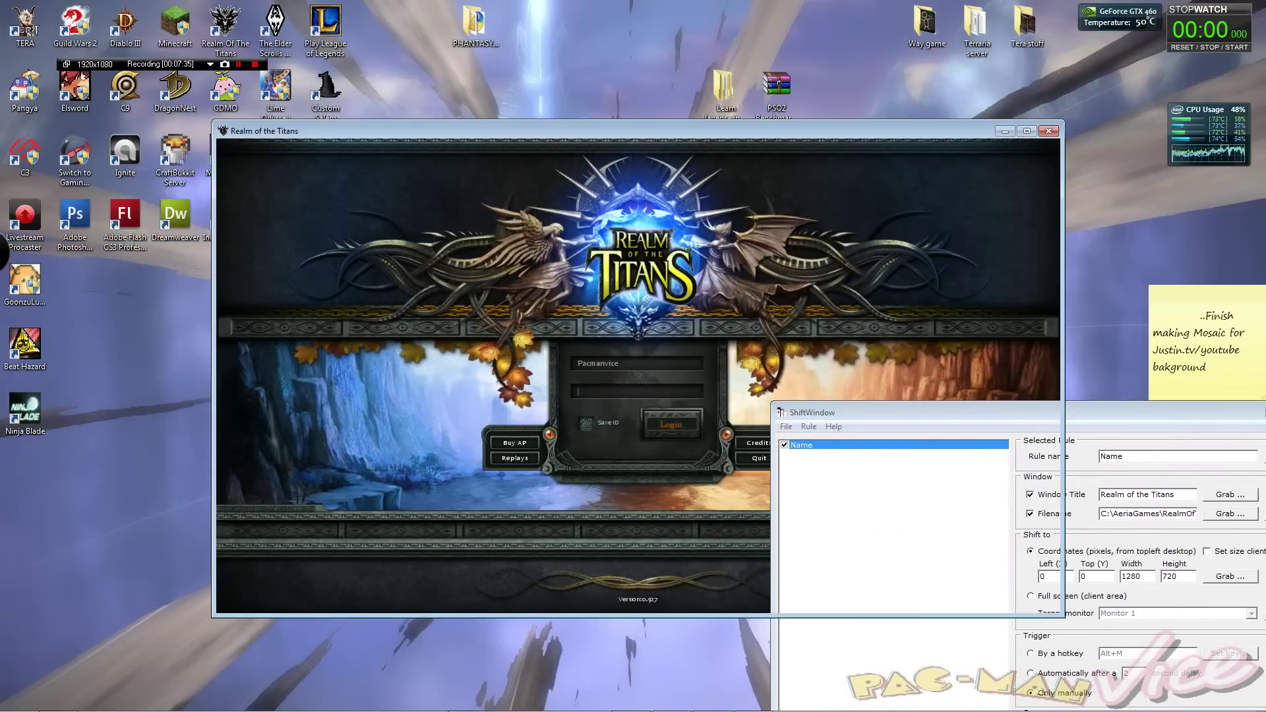
click(634, 364)
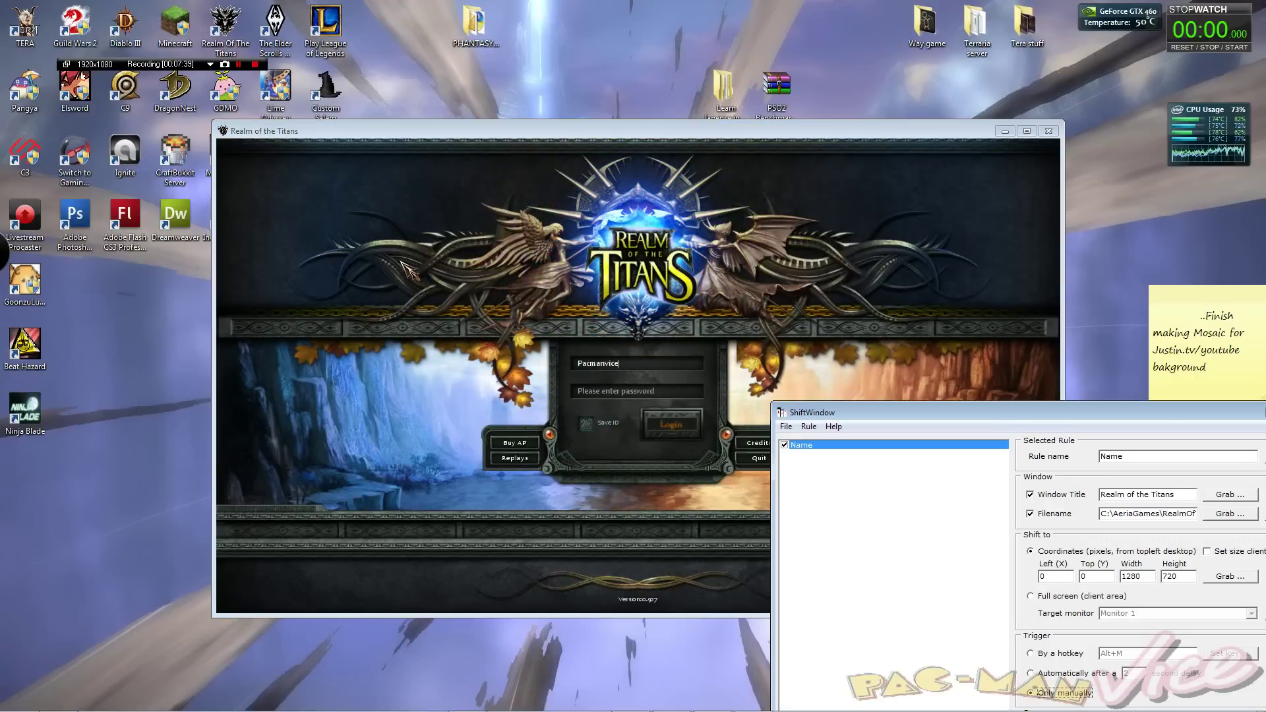
key(alt+Tab)
click(1027, 131)
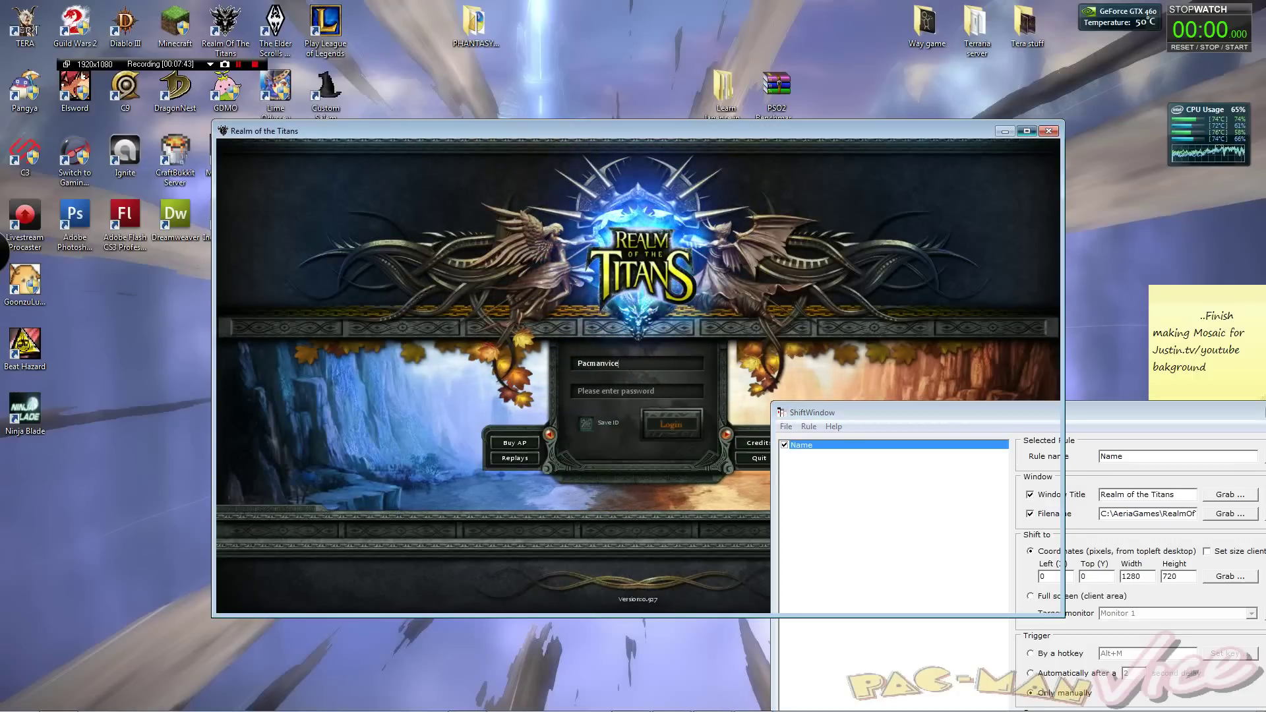
click(1059, 434)
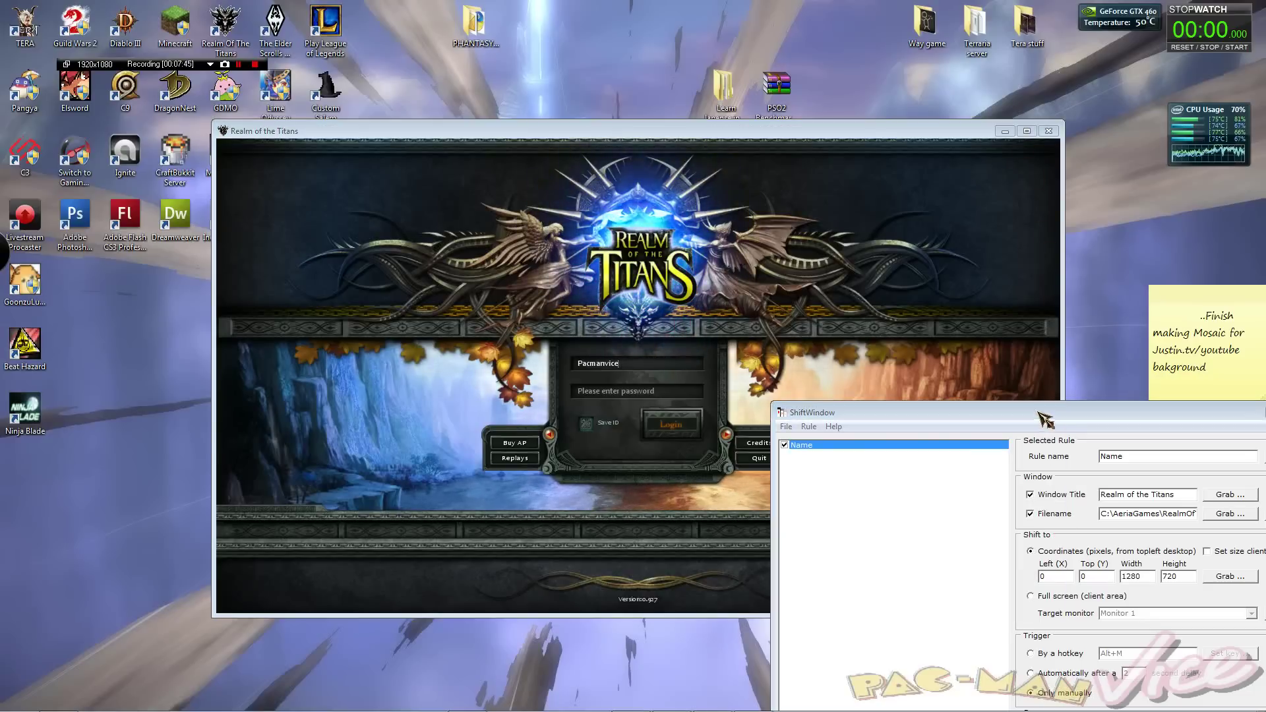
Move ShiftWindow up so its rule settings are accessible, try to trigger the rule manually, and return to ShiftWindow.
drag(940, 409, 896, 125)
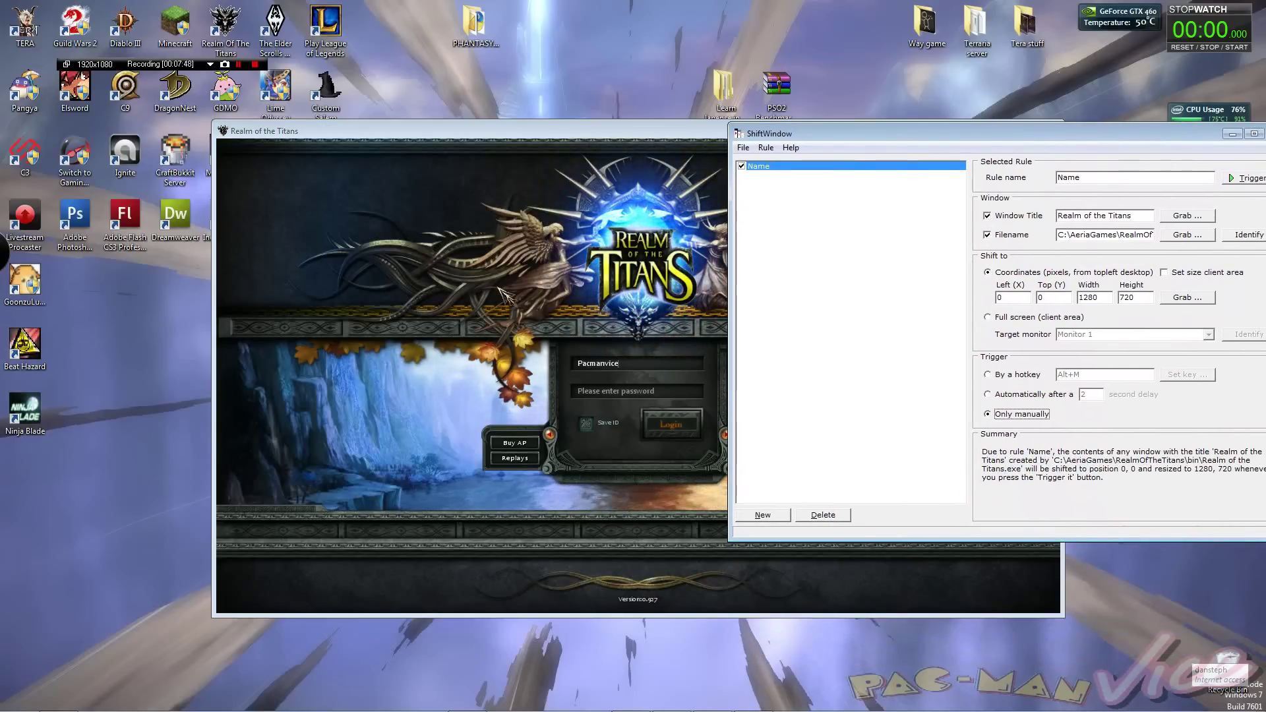
click(1245, 179)
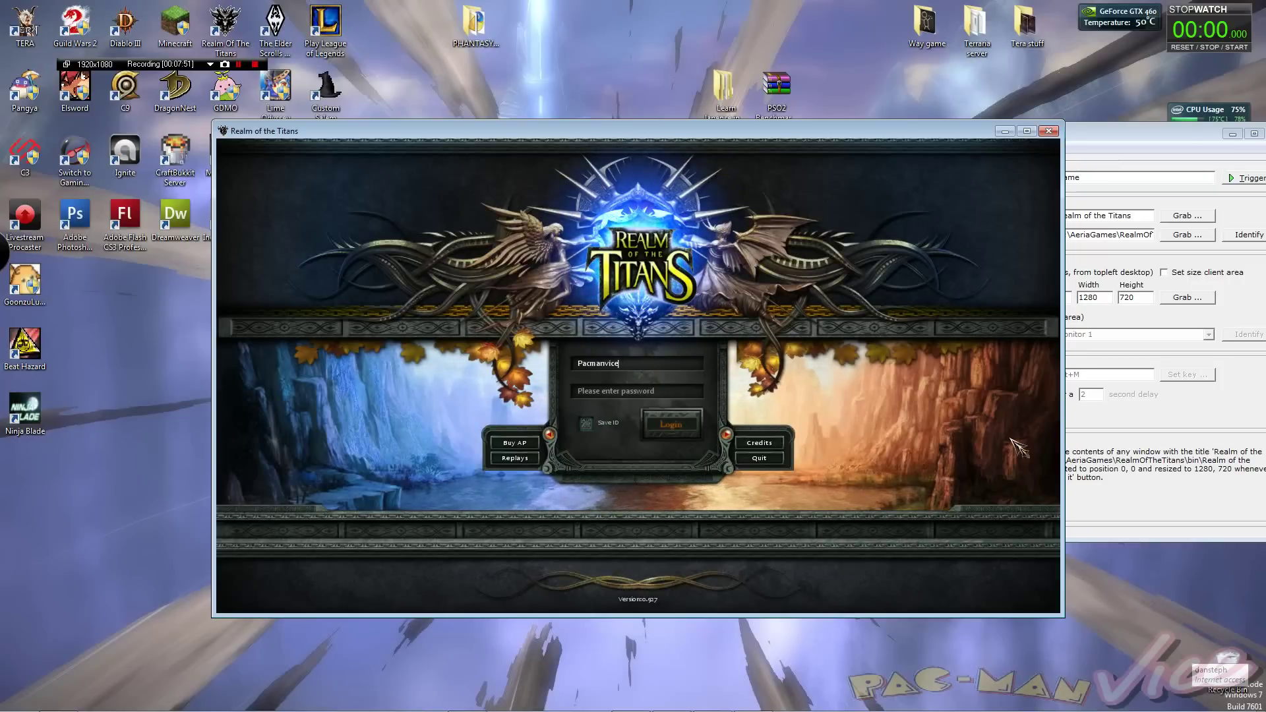
click(1072, 436)
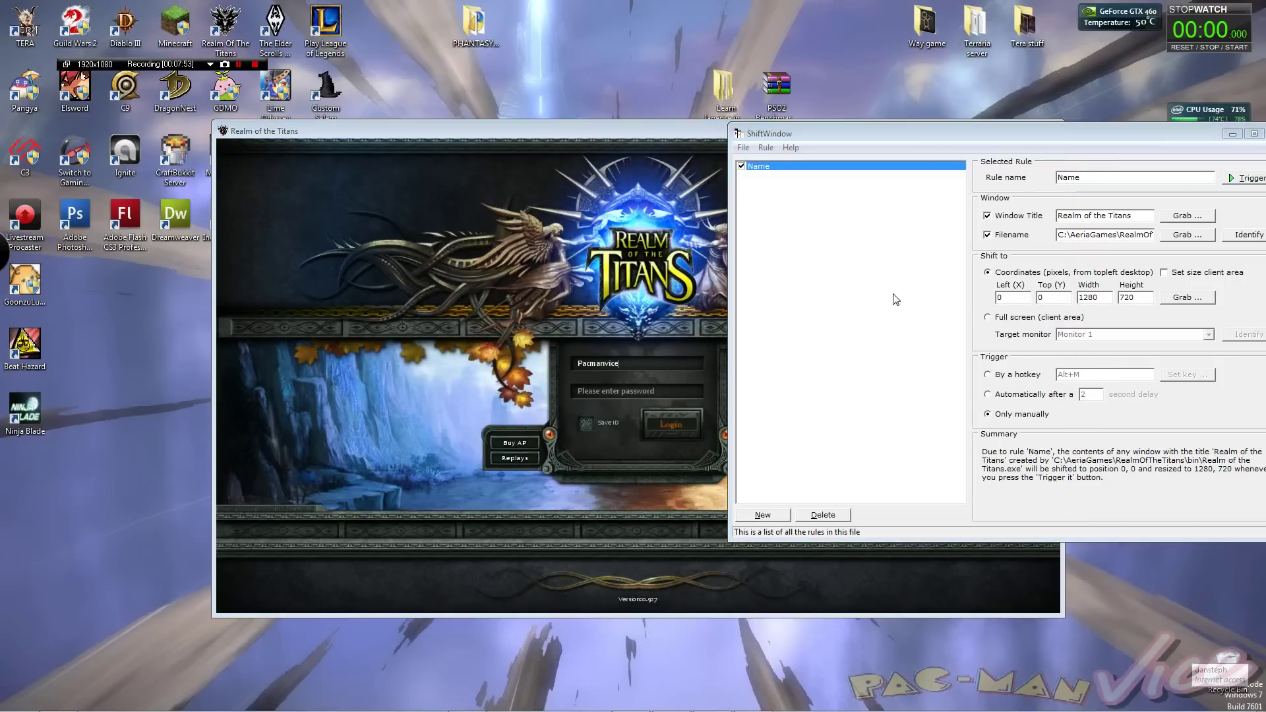
Check the window title list, and grab the rule's filename from the running Realm of the Titans window.
click(1185, 217)
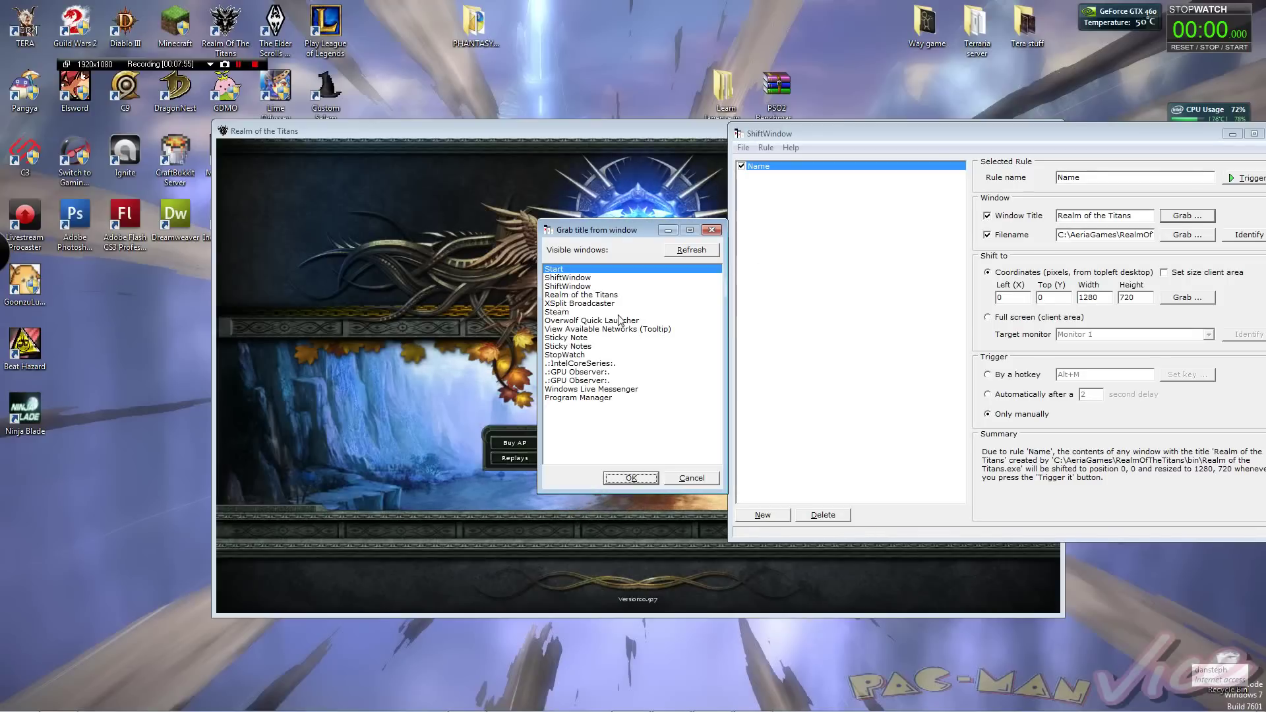
click(630, 478)
click(1170, 235)
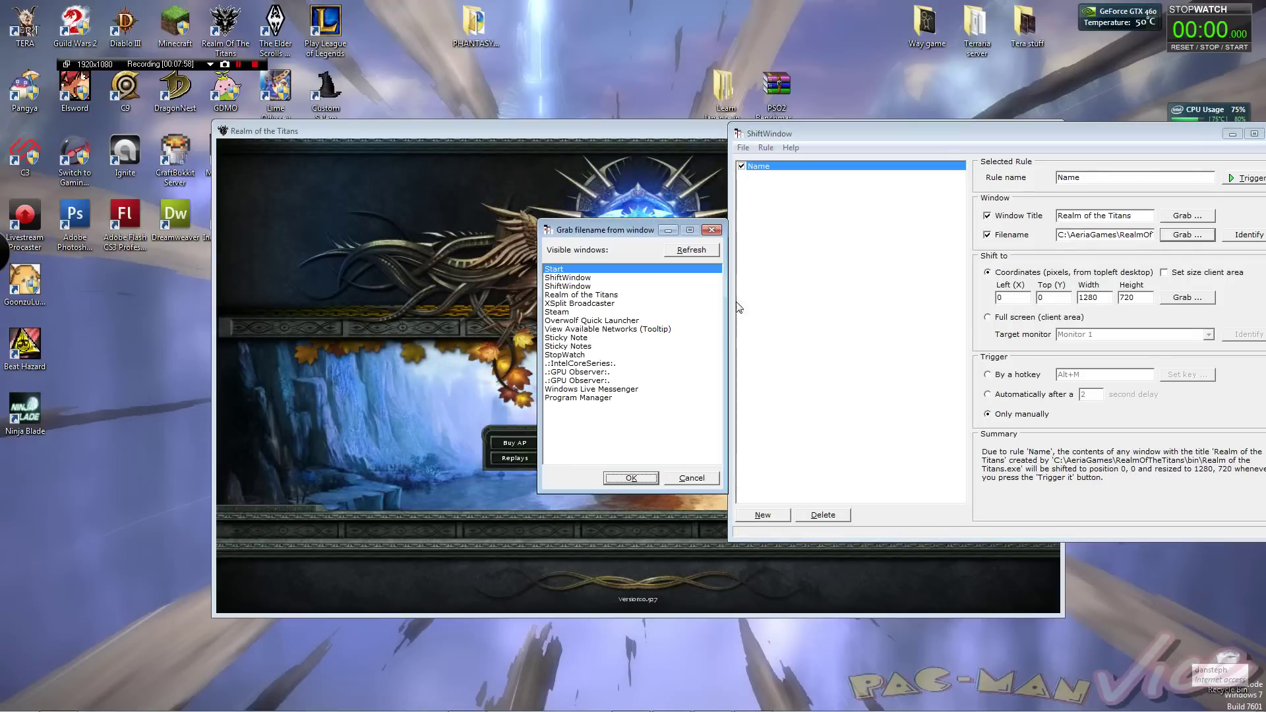
click(580, 296)
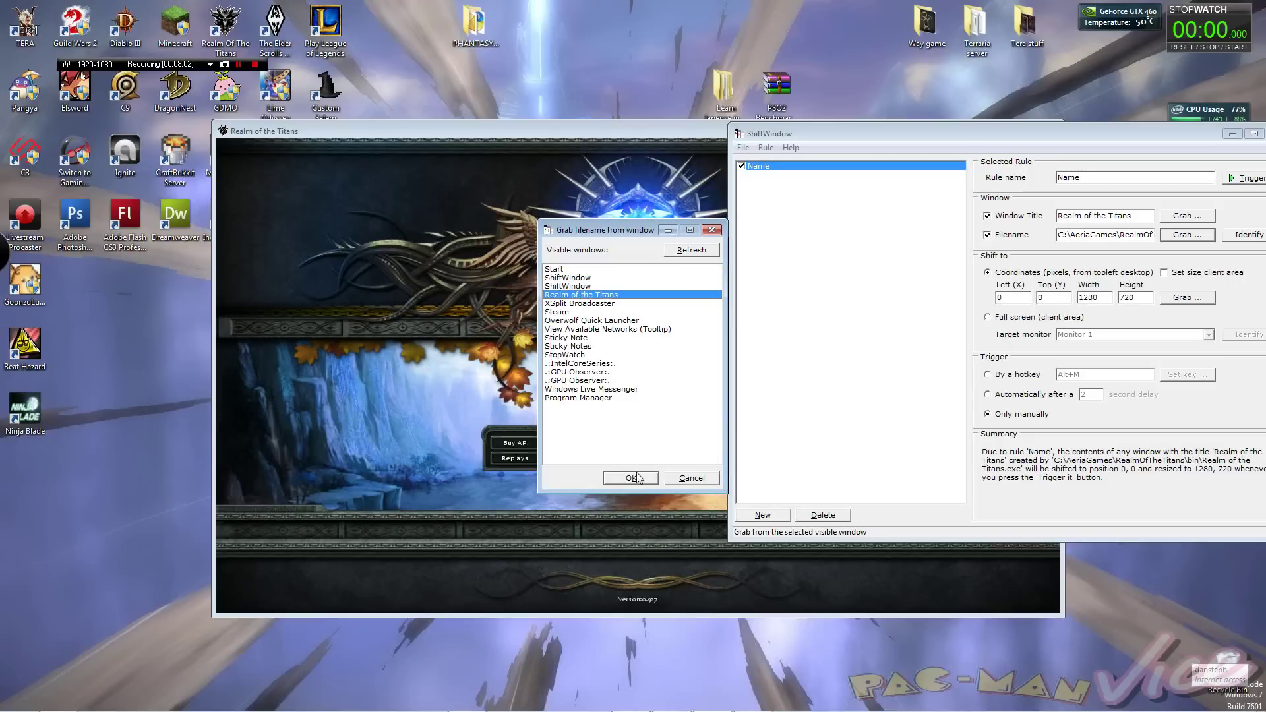
click(633, 477)
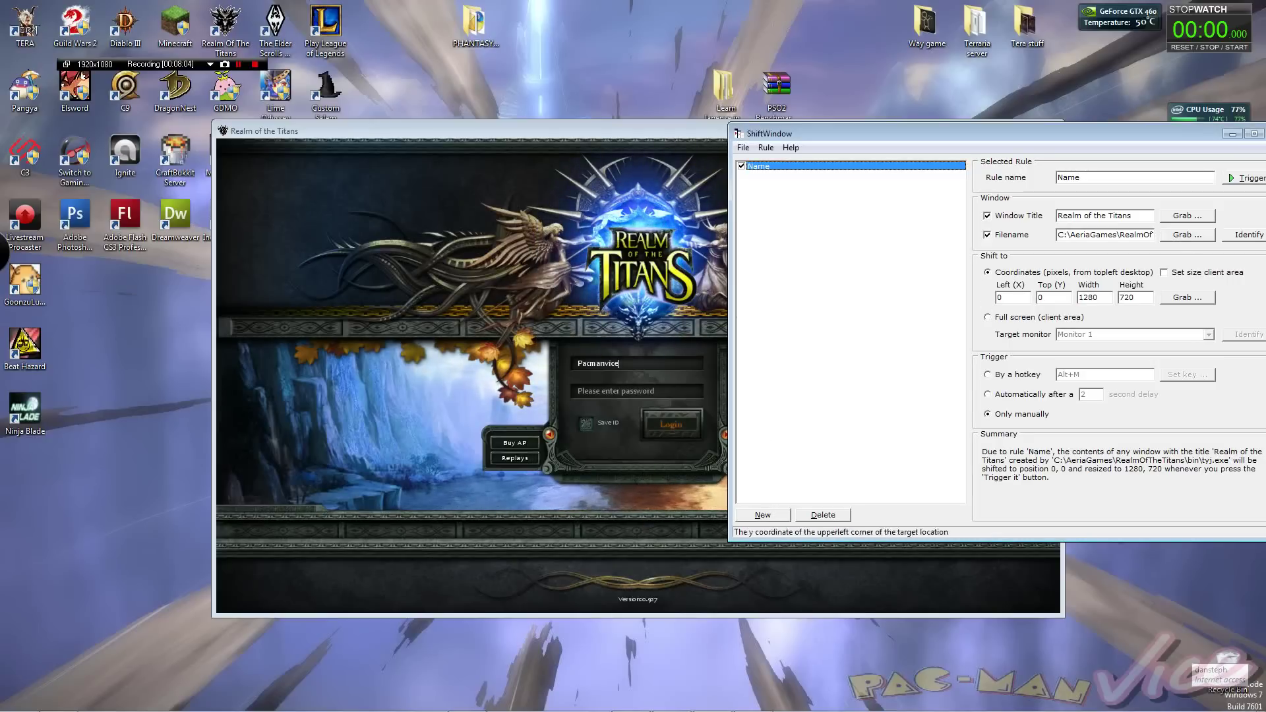
Trigger the rule to shift the Realm of the Titans window to 0, 0, and switch back to ShiftWindow.
click(1248, 179)
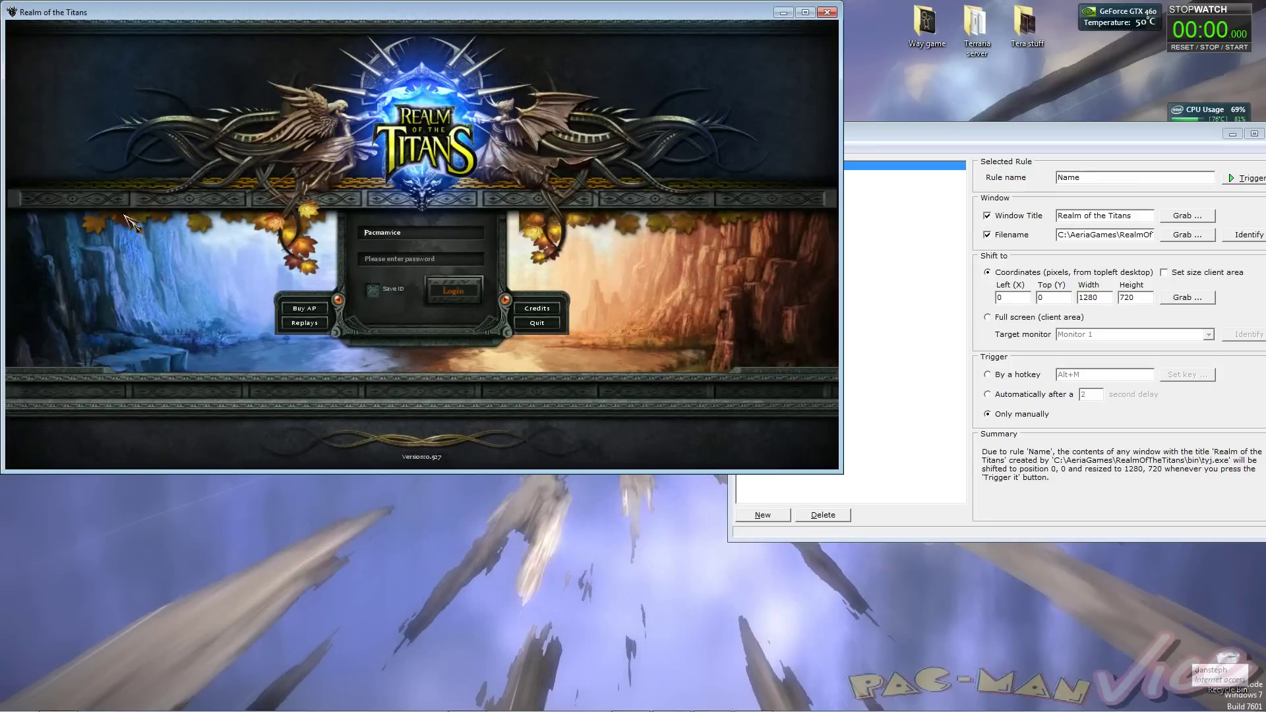
key(alt+Tab)
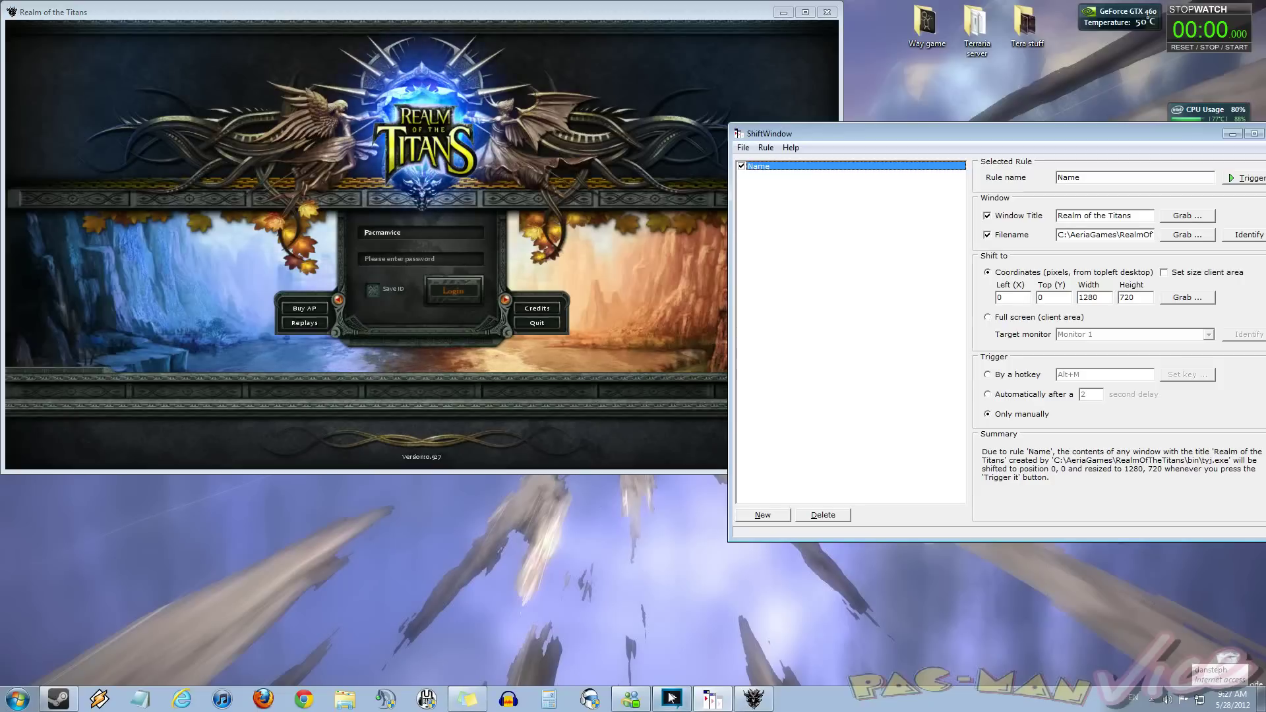
Switch to XSplit Broadcaster, open the Full Screen scene, and add the tyj.exe game capture as a source.
click(671, 698)
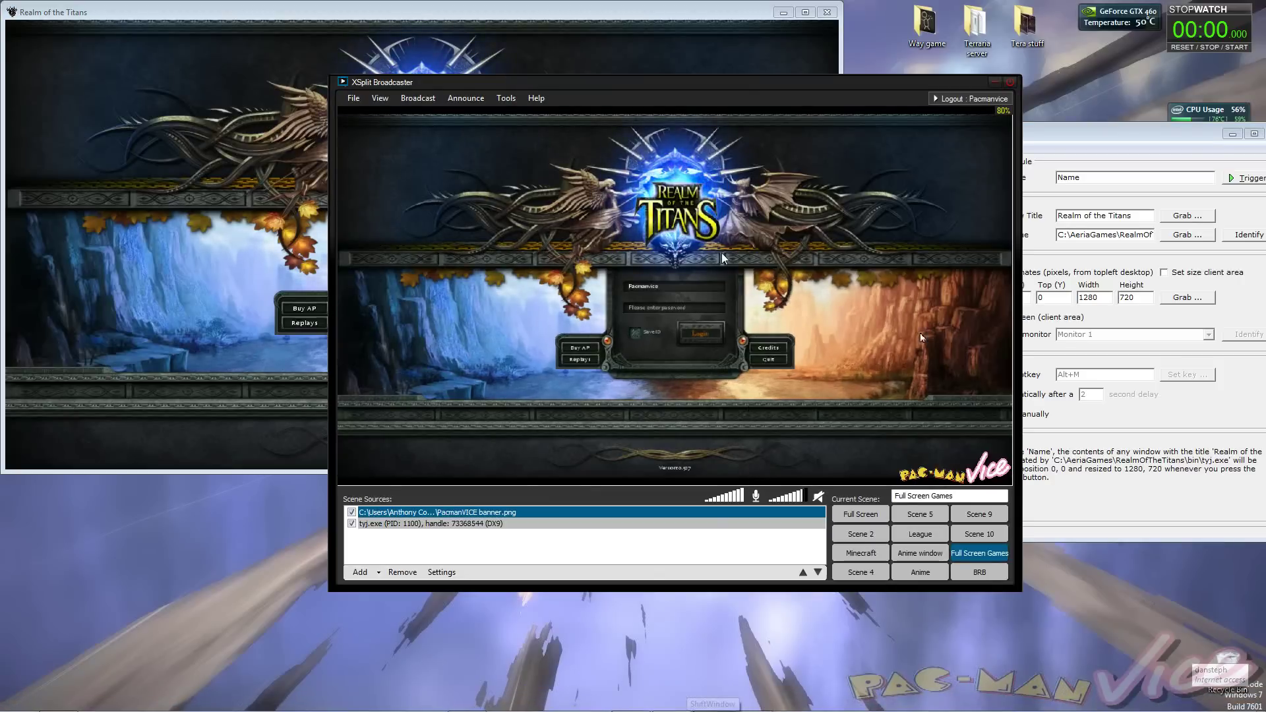
click(646, 483)
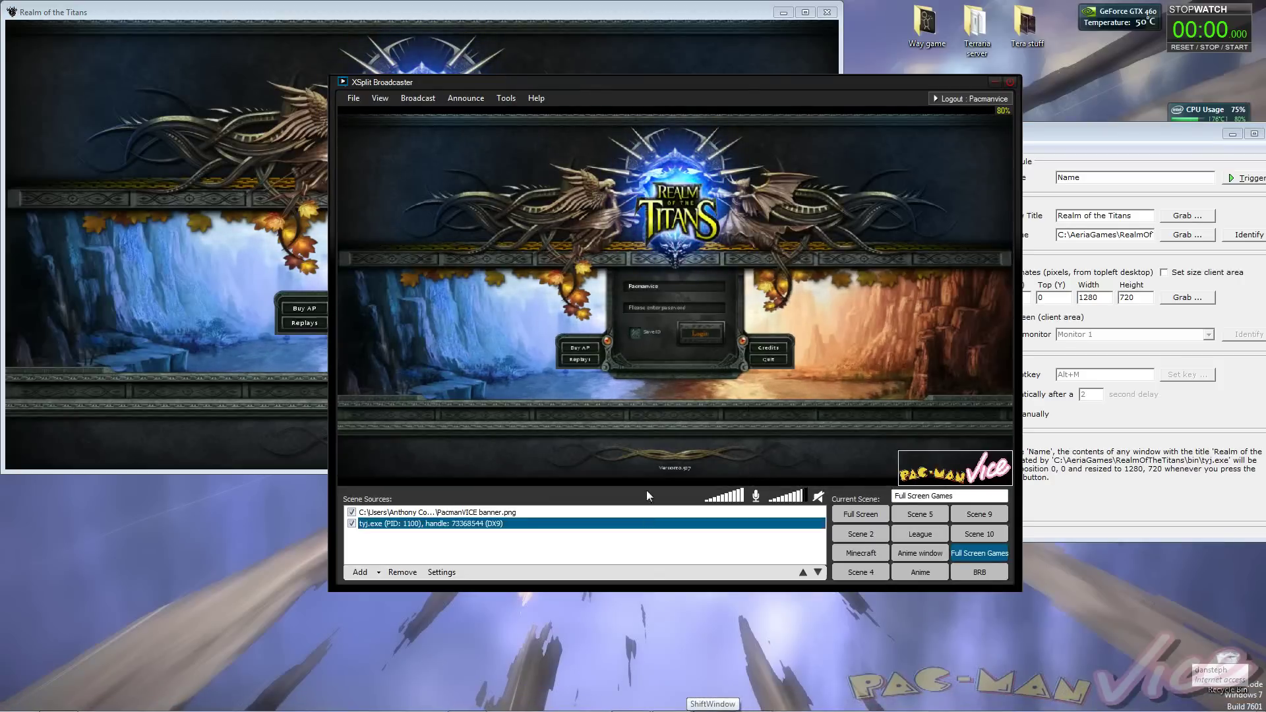
click(861, 514)
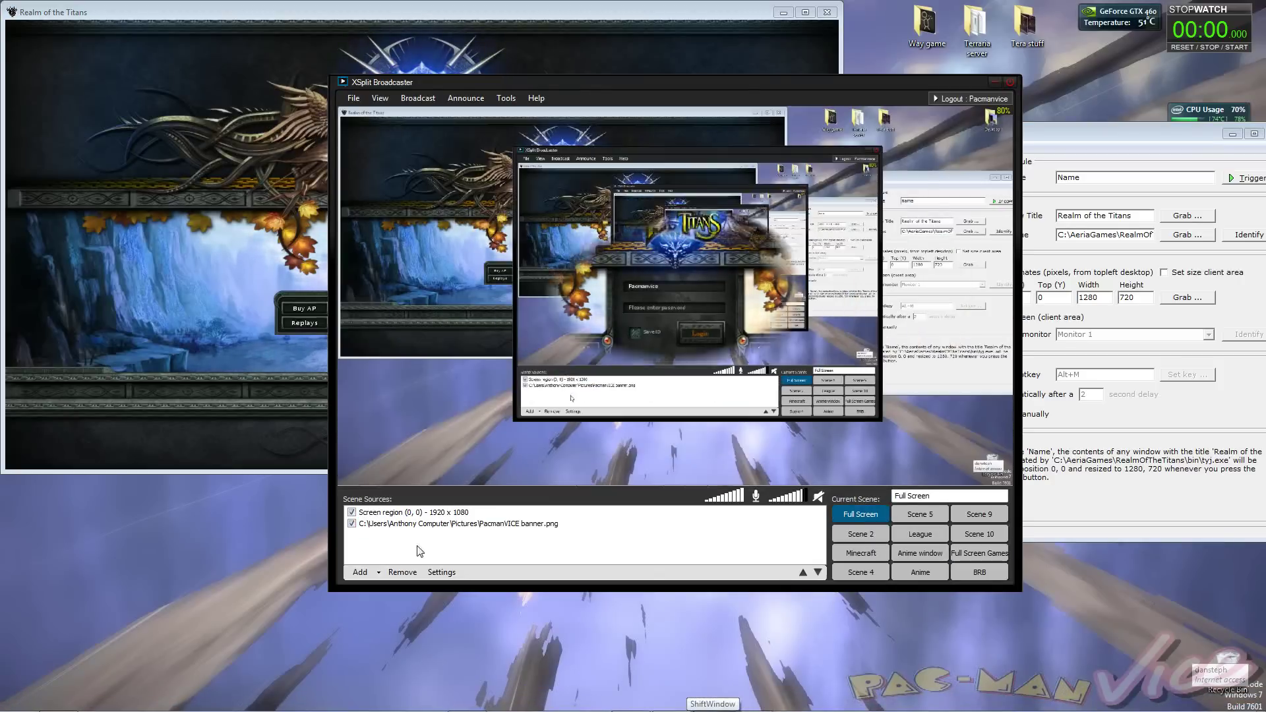
click(362, 573)
click(451, 526)
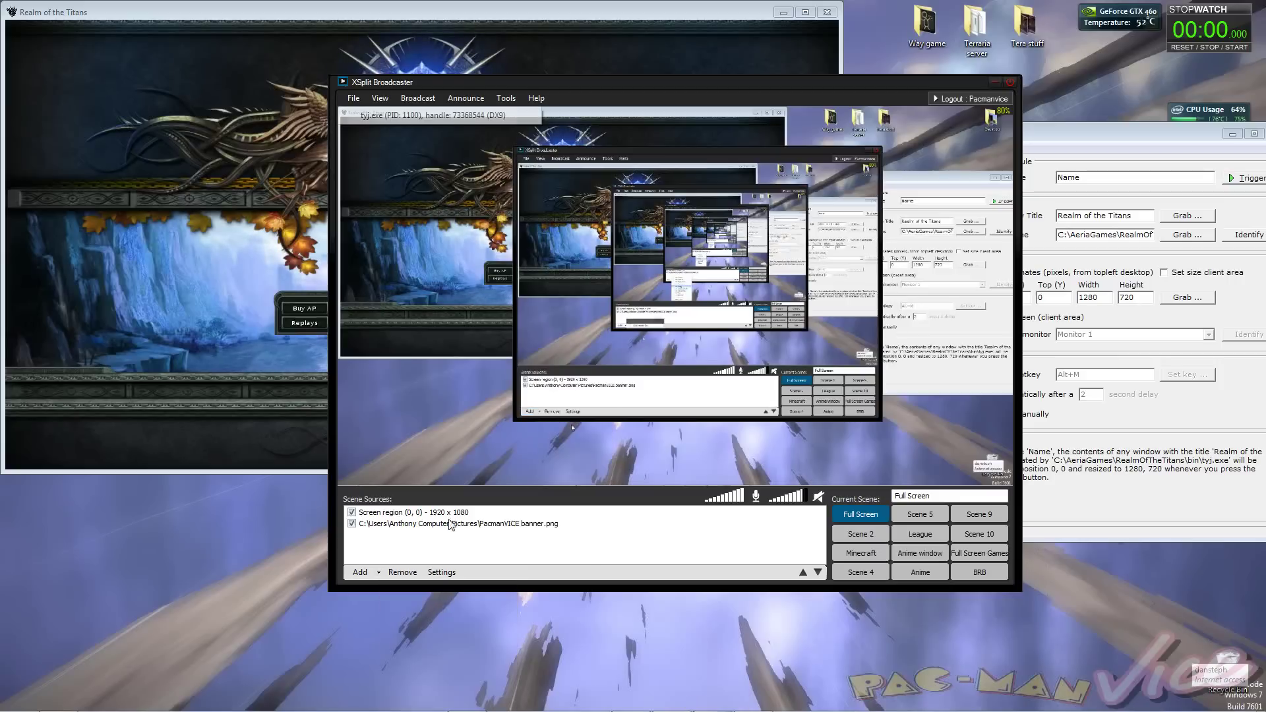
click(428, 116)
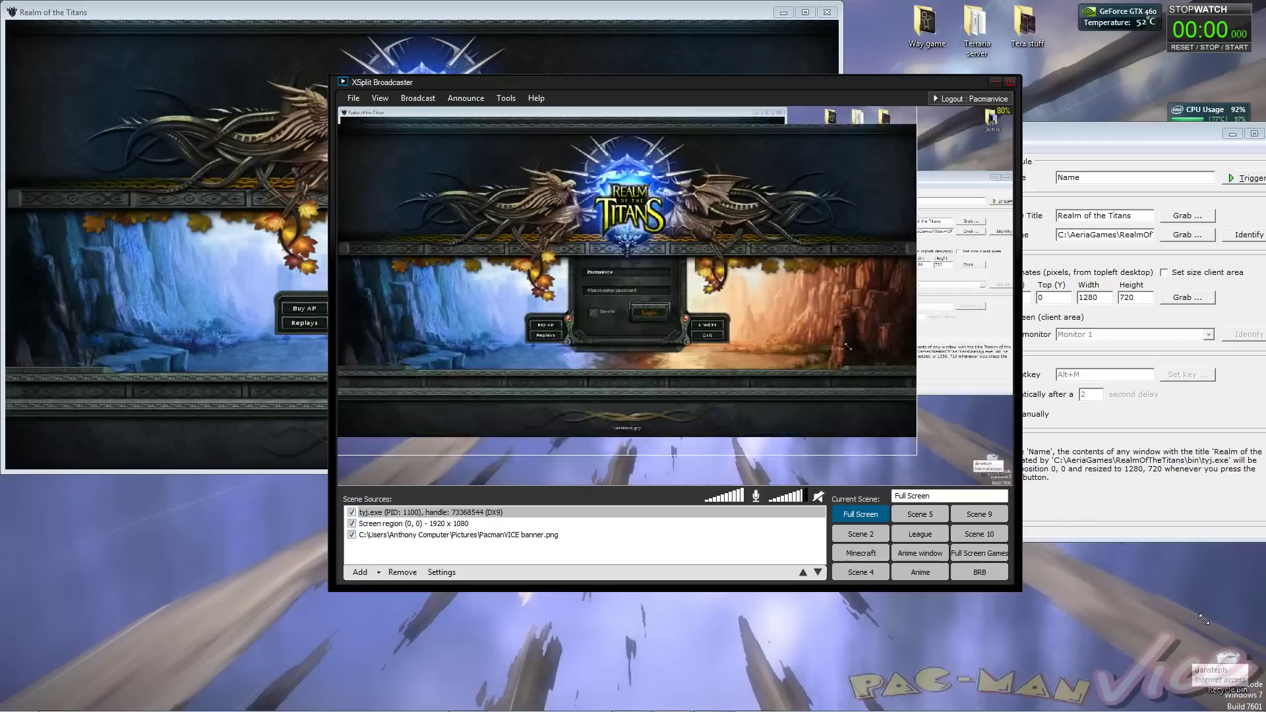
Enlarge the tyj.exe capture to span the preview's width, and minimize XSplit to return to ShiftWindow.
click(514, 514)
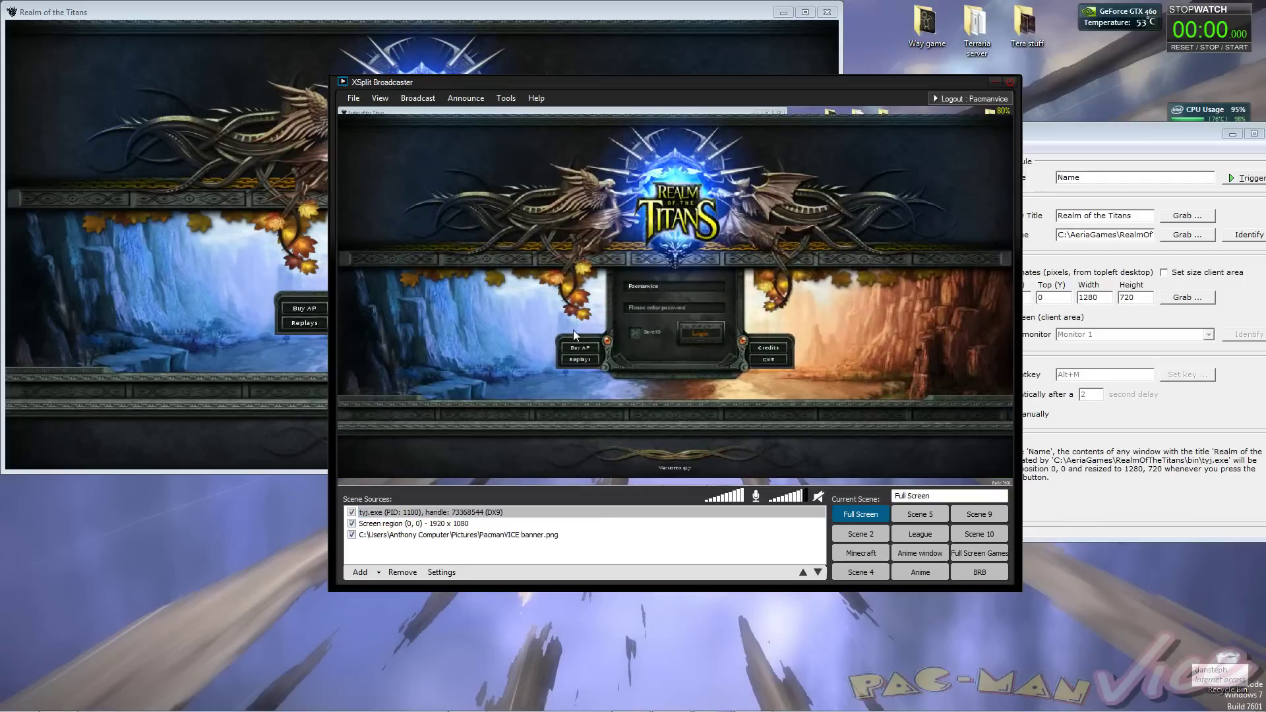
right_click(562, 361)
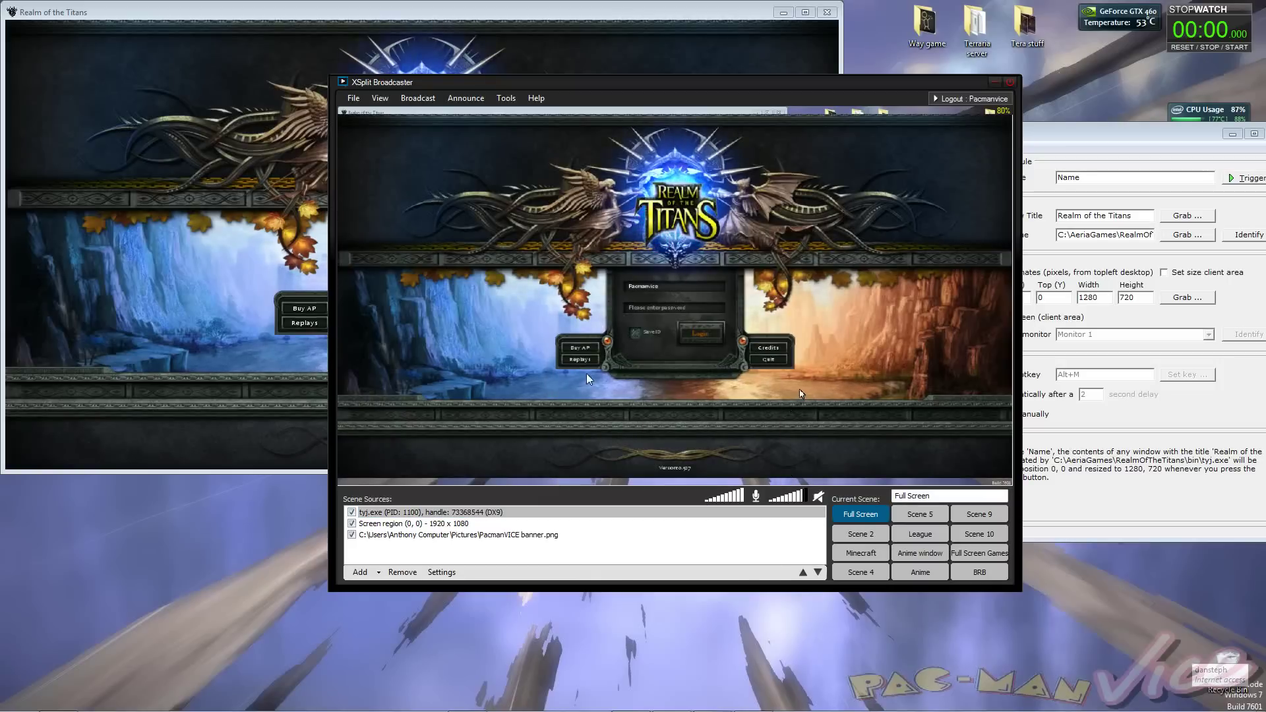
right_click(575, 350)
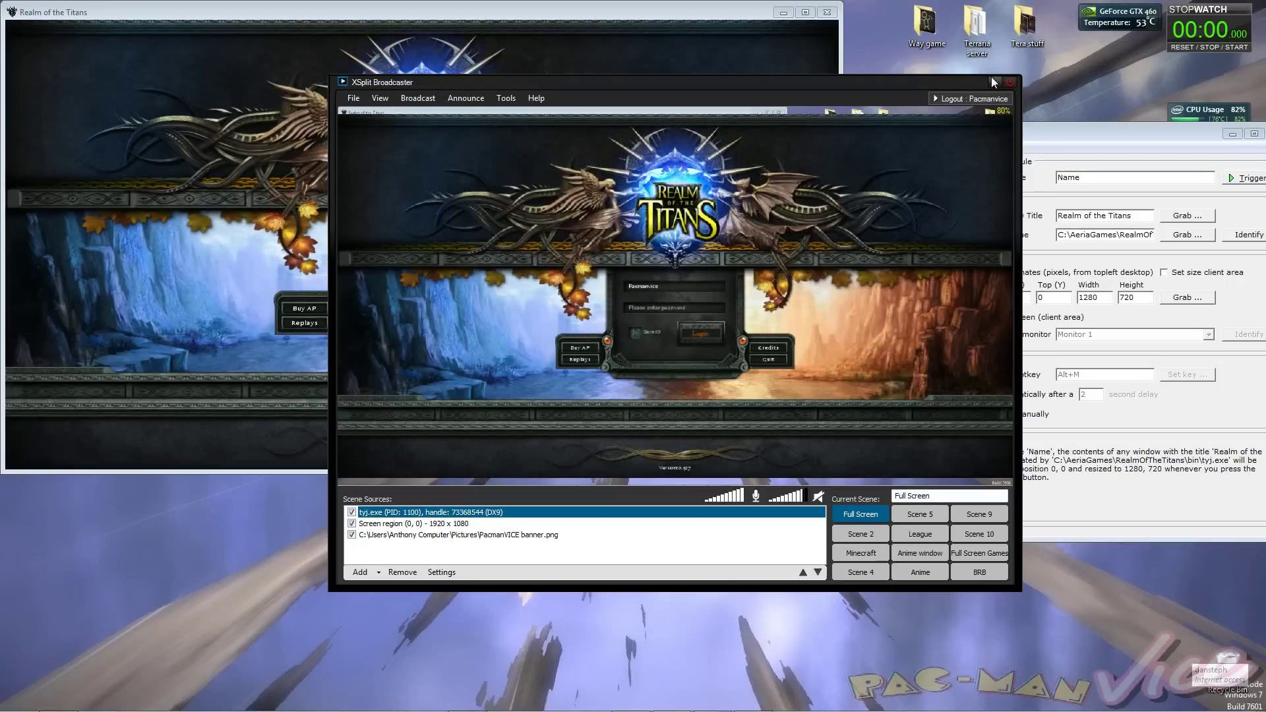
key(super+Down)
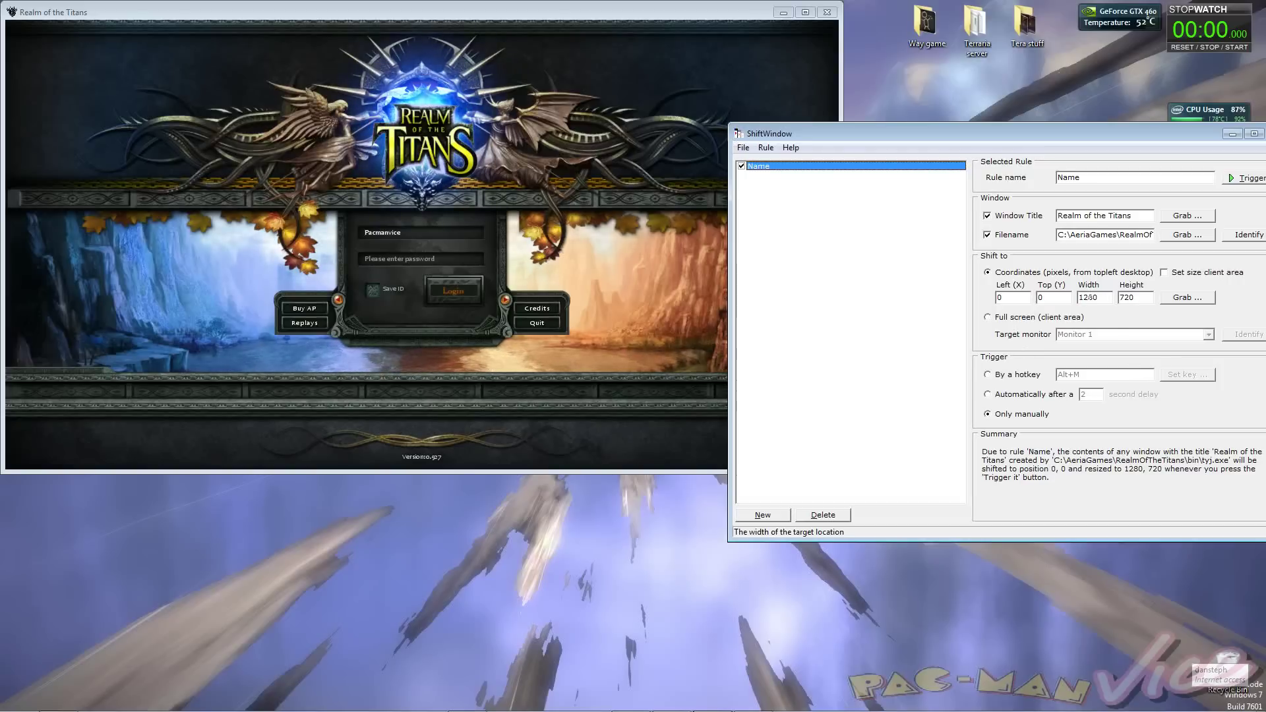
Set the rule's target size to 1328 x 750 and trigger it on the game window.
drag(1082, 298, 1119, 301)
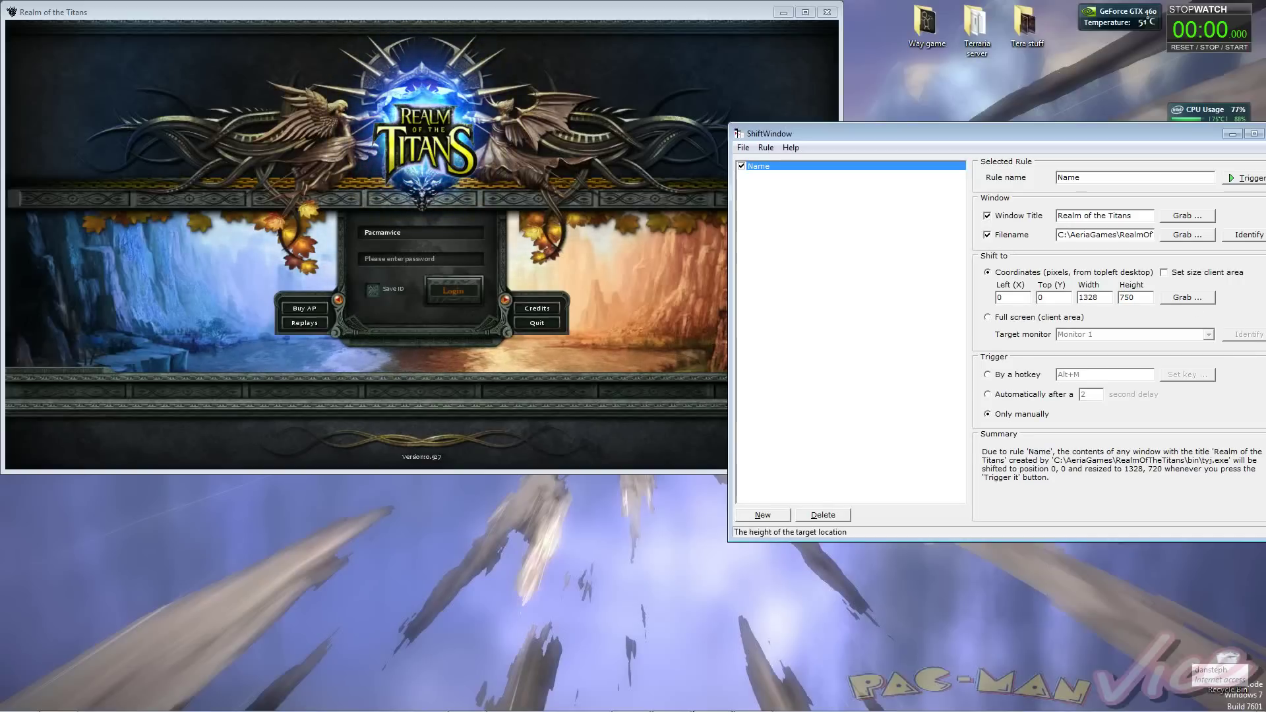
click(1233, 179)
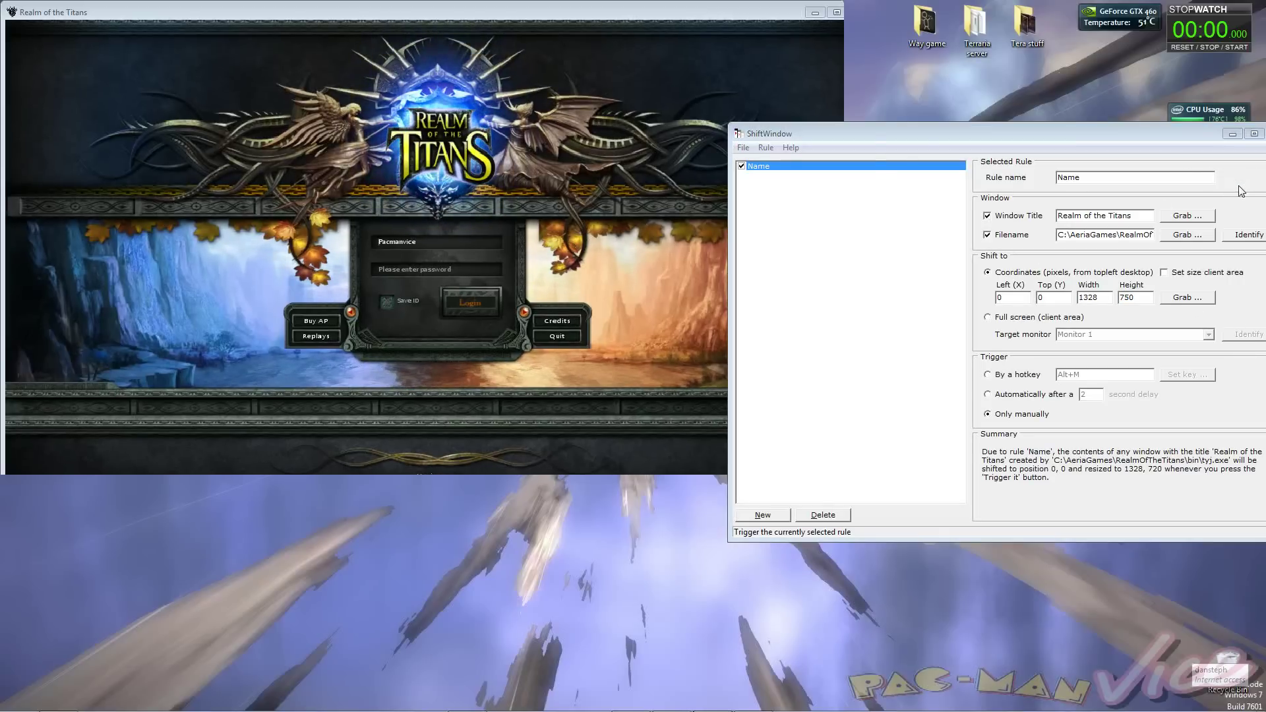
Switch to XSplit and move its window over the lower part of the game, clear of ShiftWindow's rule settings.
key(alt+Tab)
key(alt+Tab)
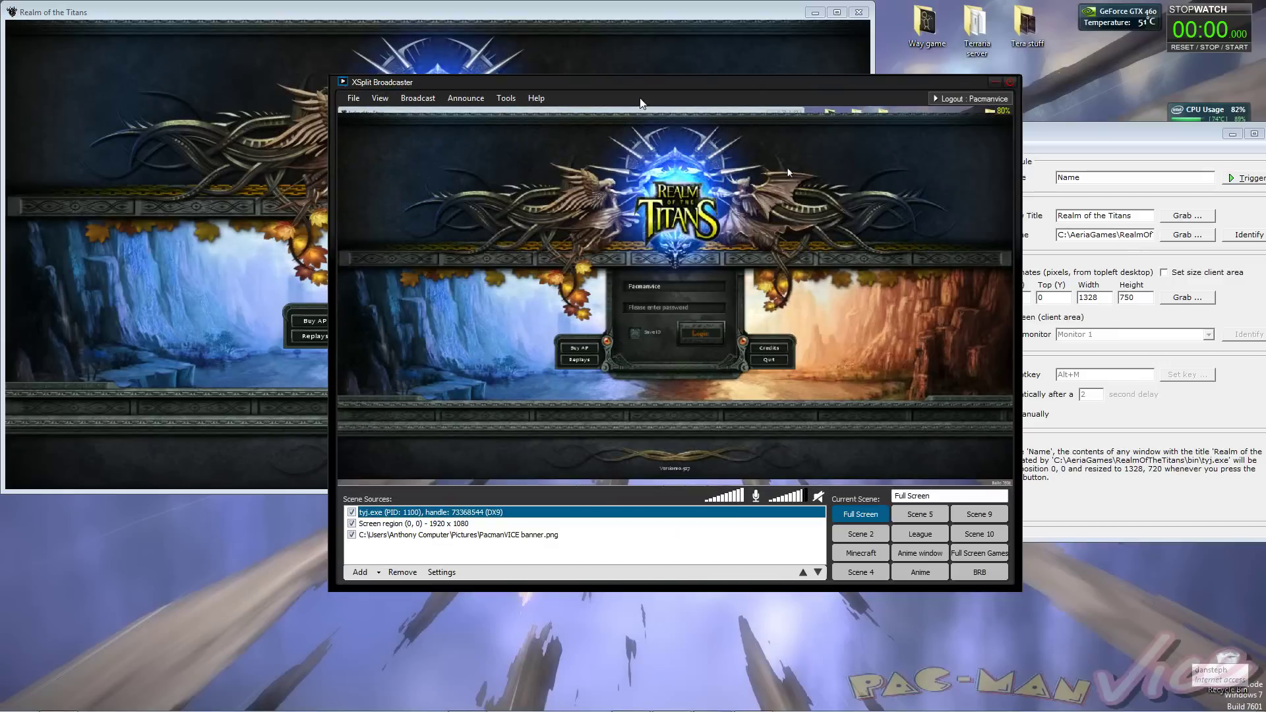
drag(582, 81, 857, 151)
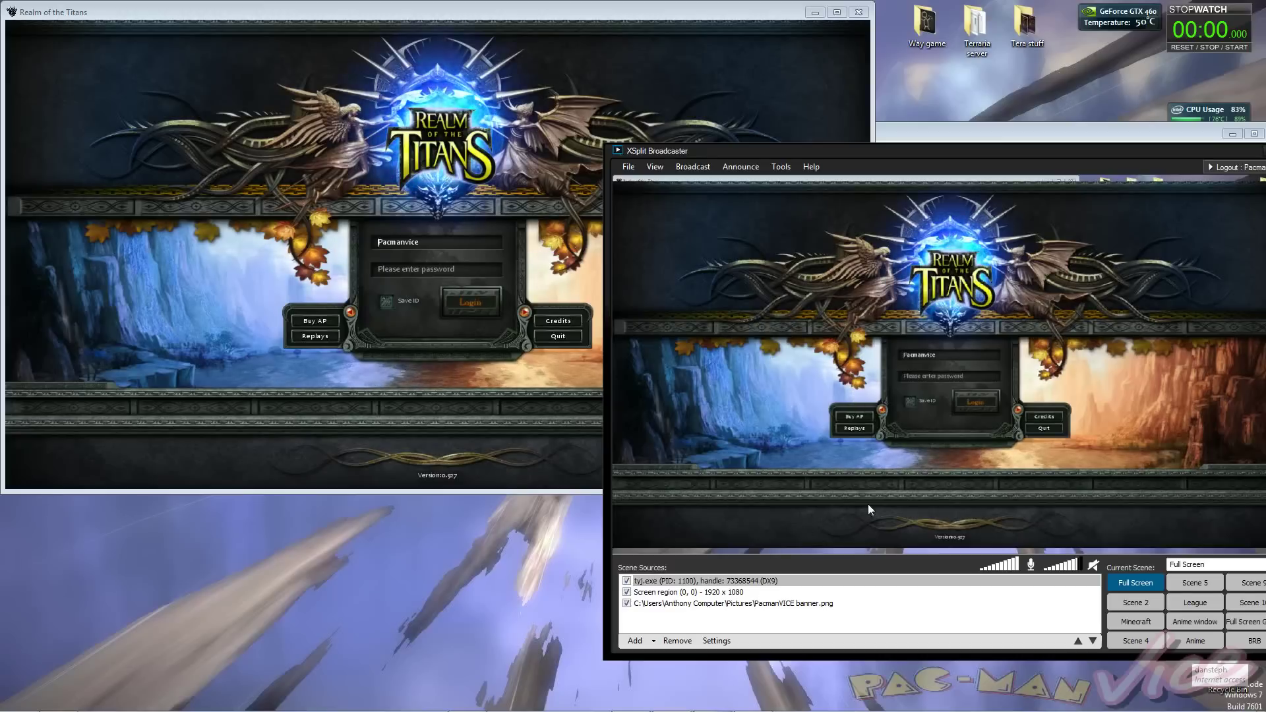
click(1059, 262)
drag(1050, 154, 554, 198)
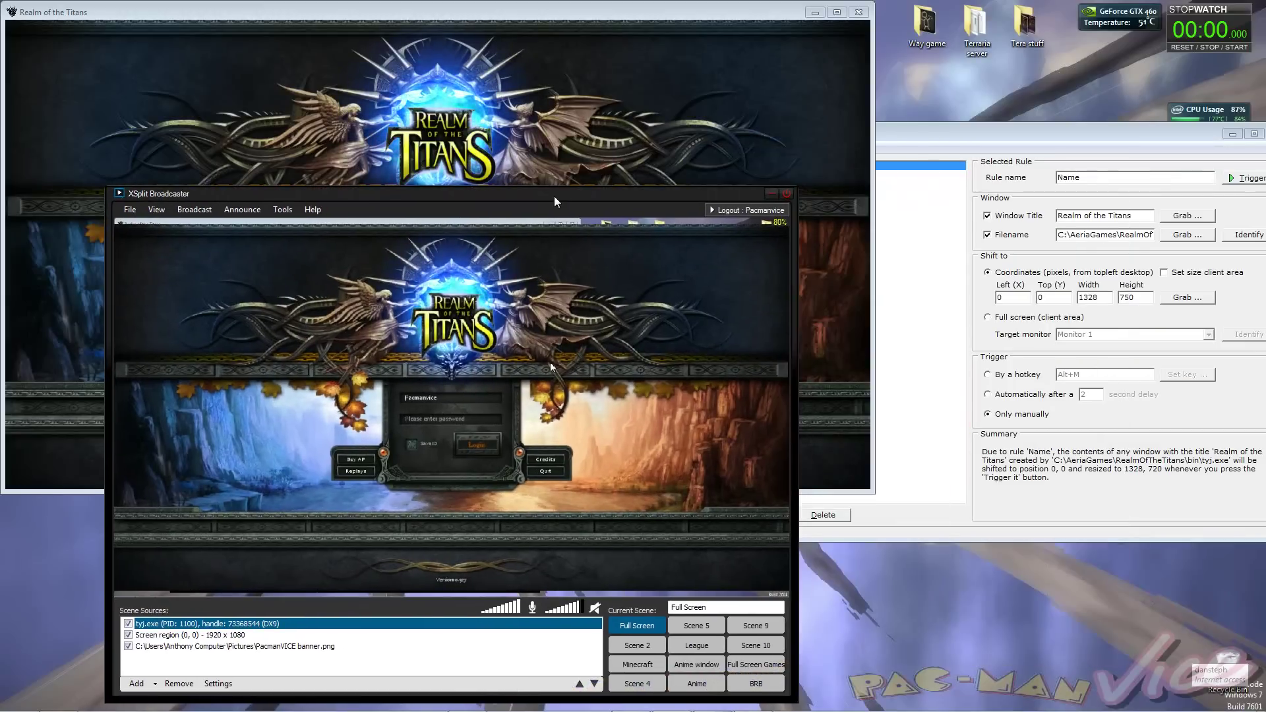
Set the rule's width to 1228, trigger it on the game window, and return to ShiftWindow.
drag(1125, 297, 1165, 319)
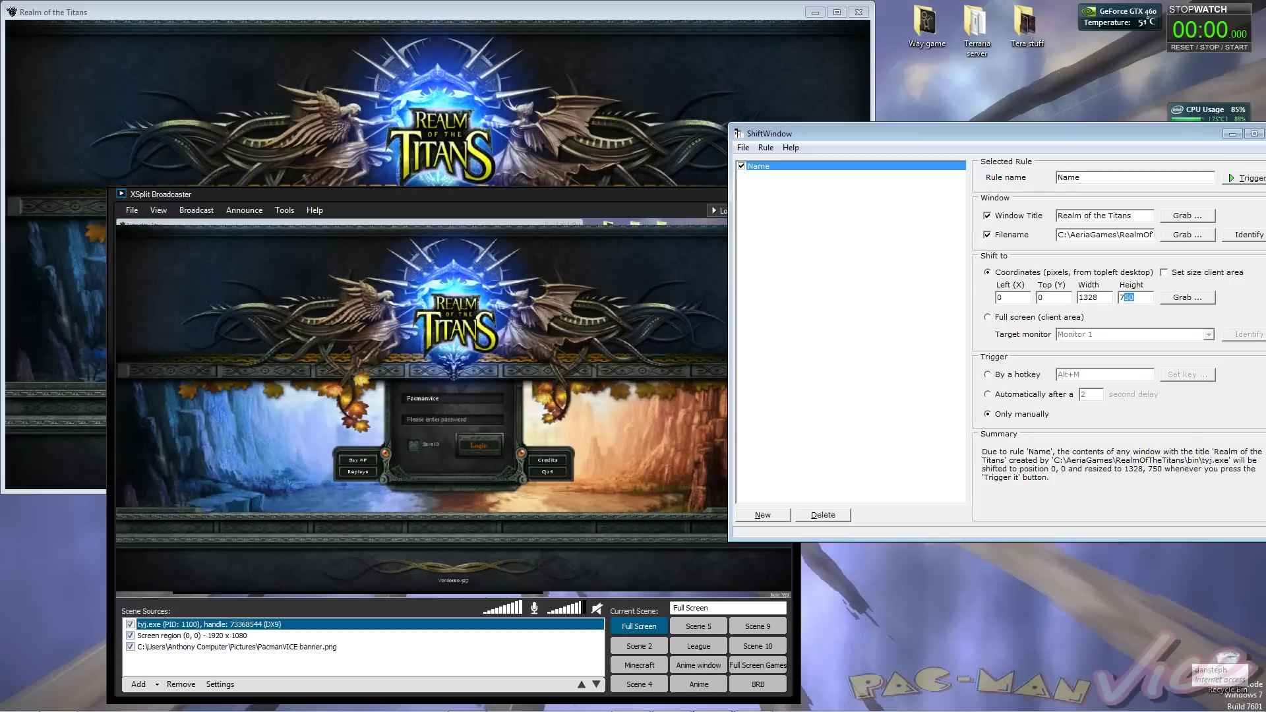
text(28)
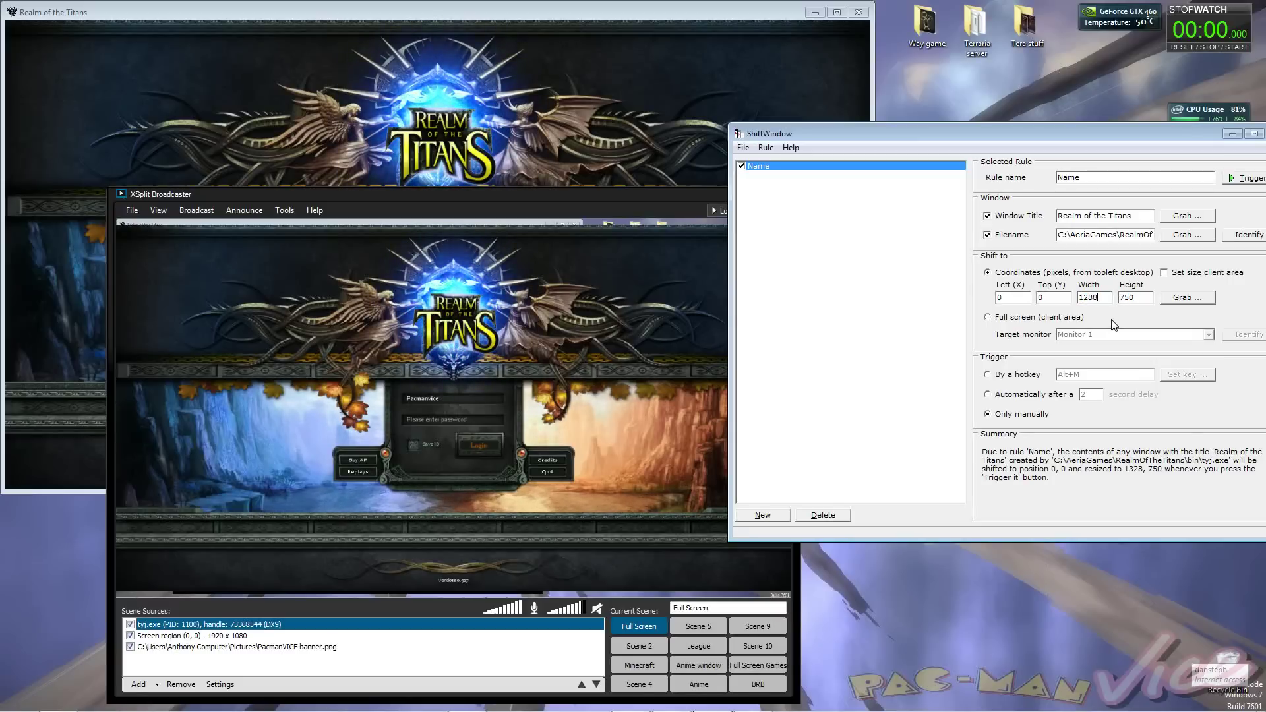
key(BackSpace)
key(BackSpace)
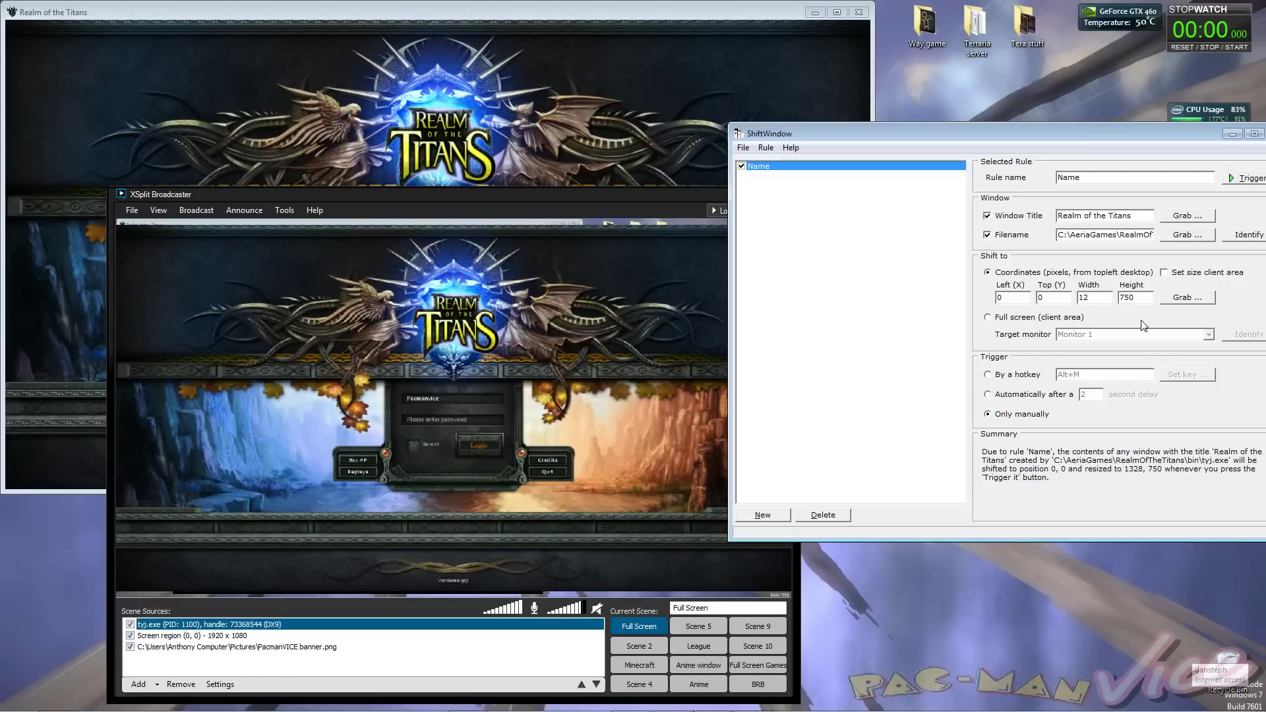
key(Tab)
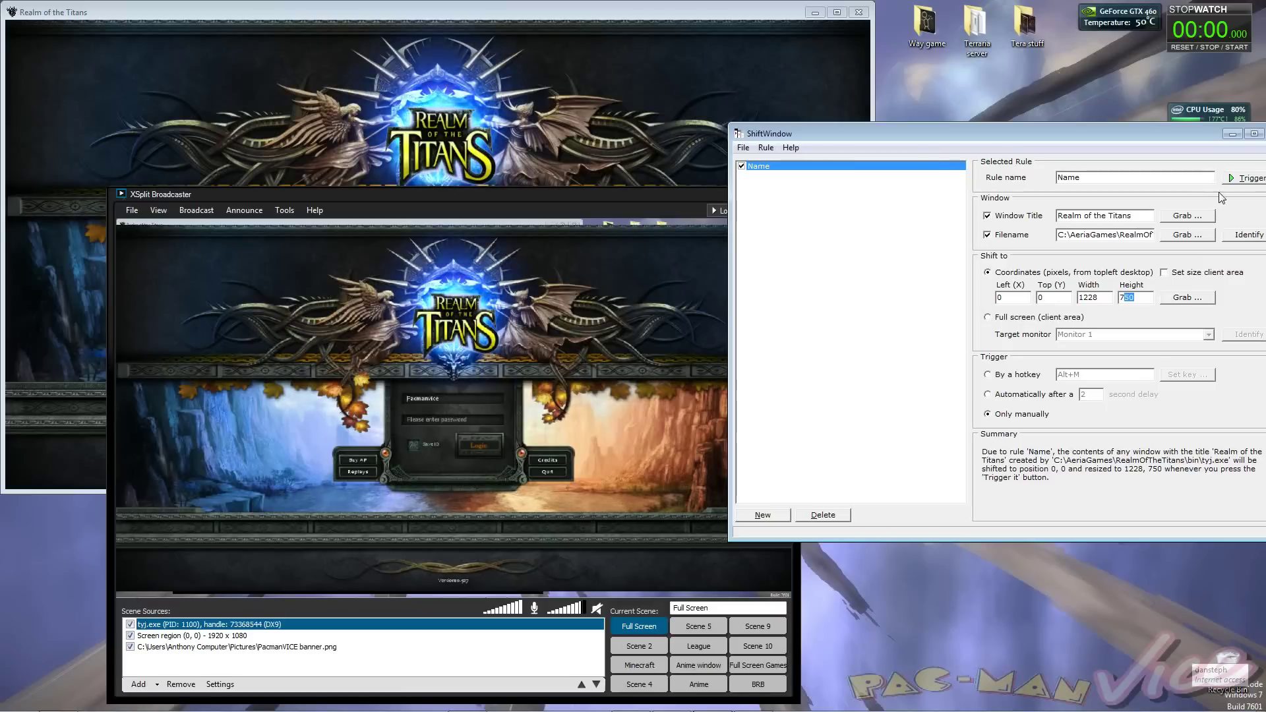
click(1243, 179)
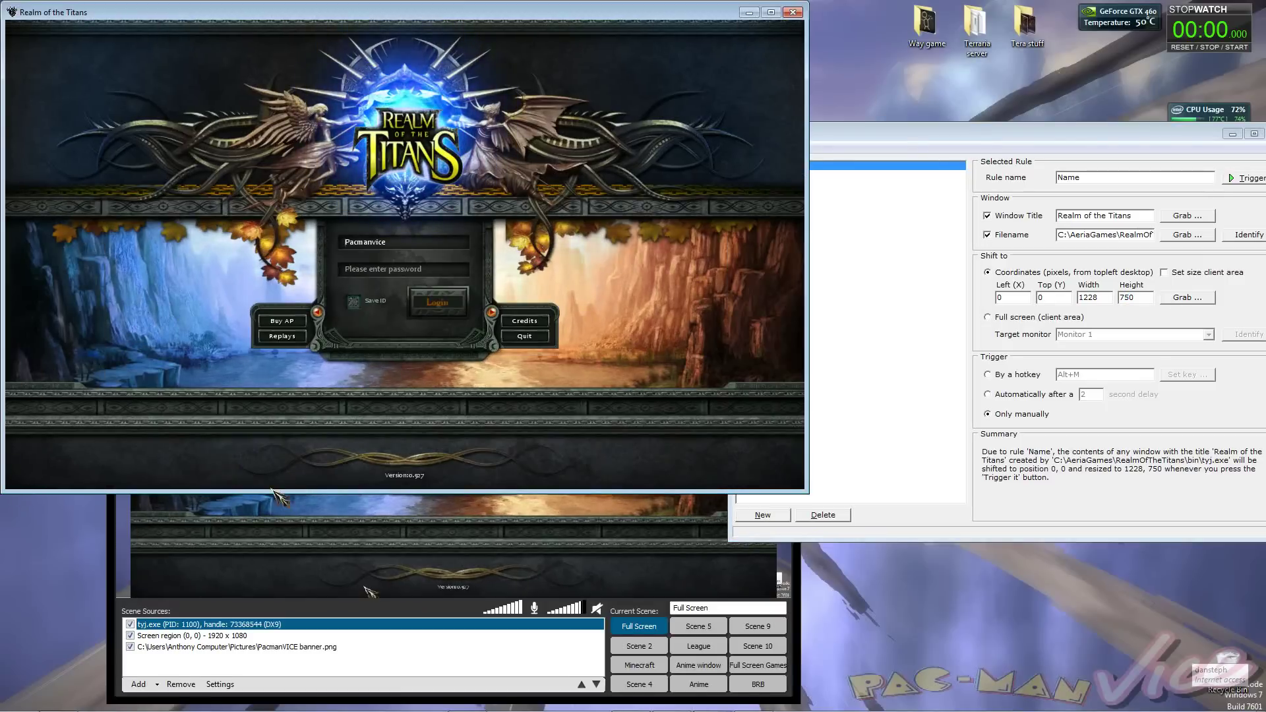
click(742, 488)
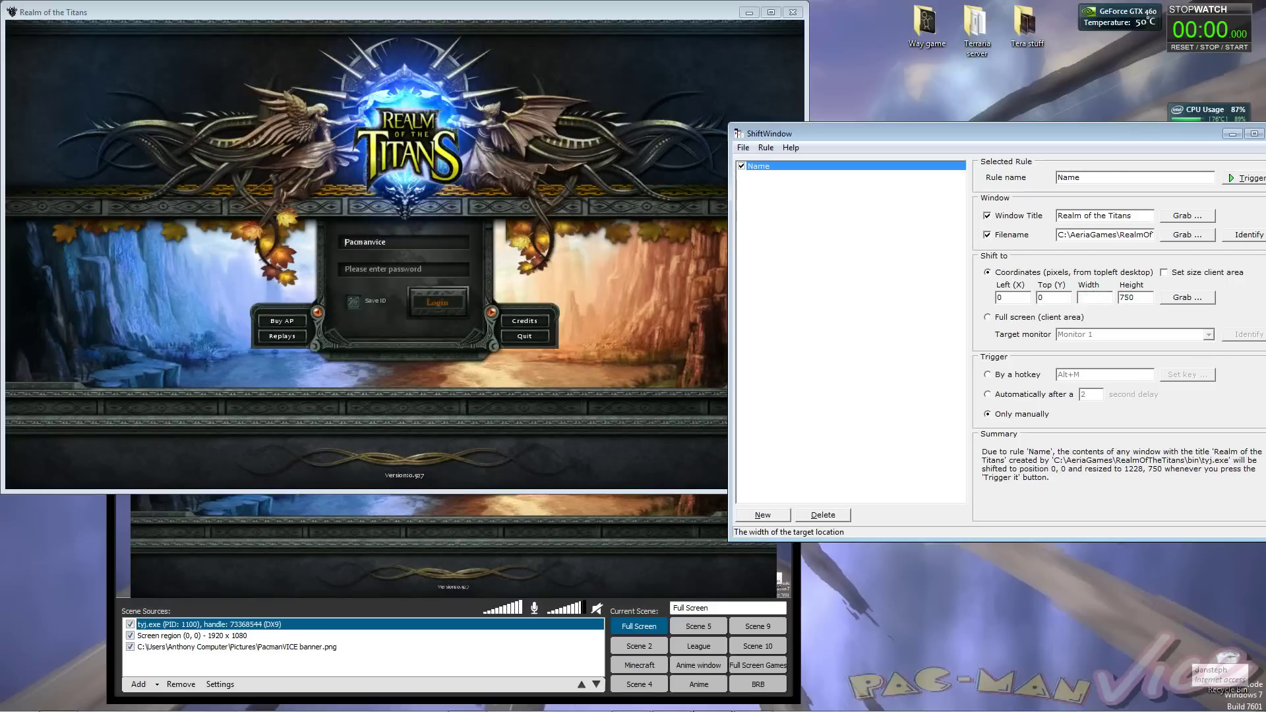
Set the rule's target size to 1280 x 720, trigger it, and return to ShiftWindow.
drag(1100, 298, 1084, 298)
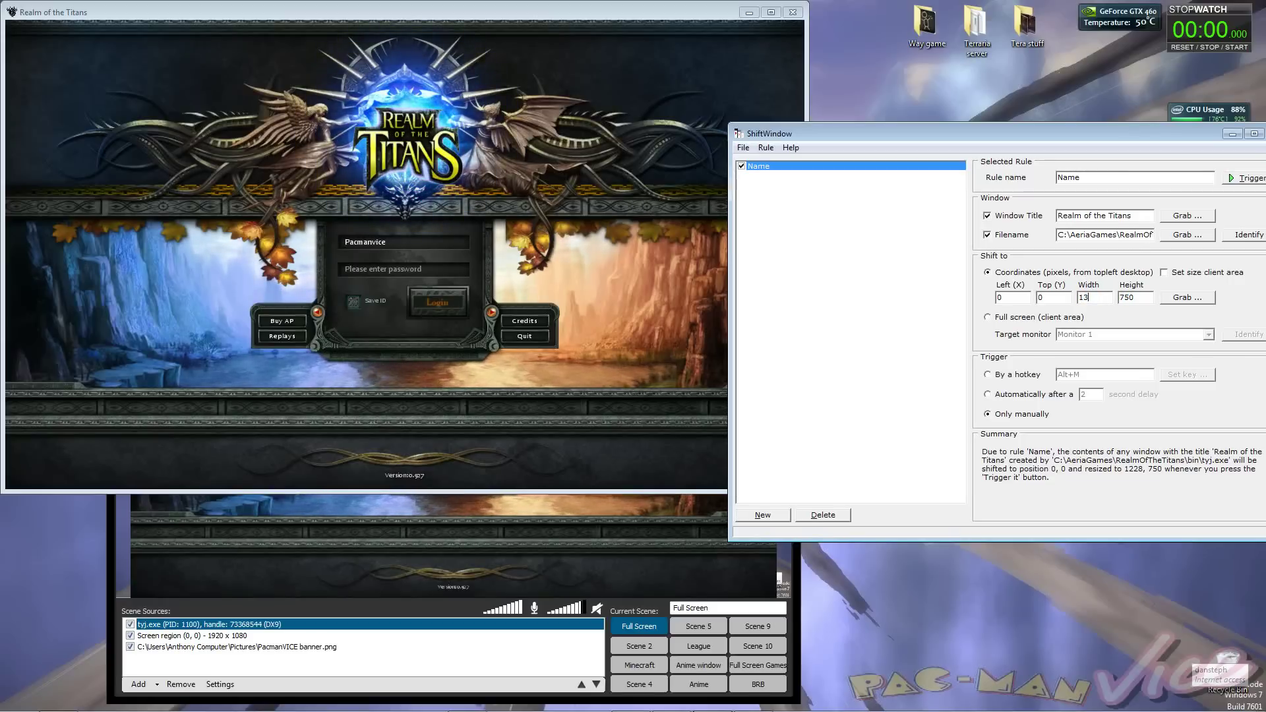
text(320)
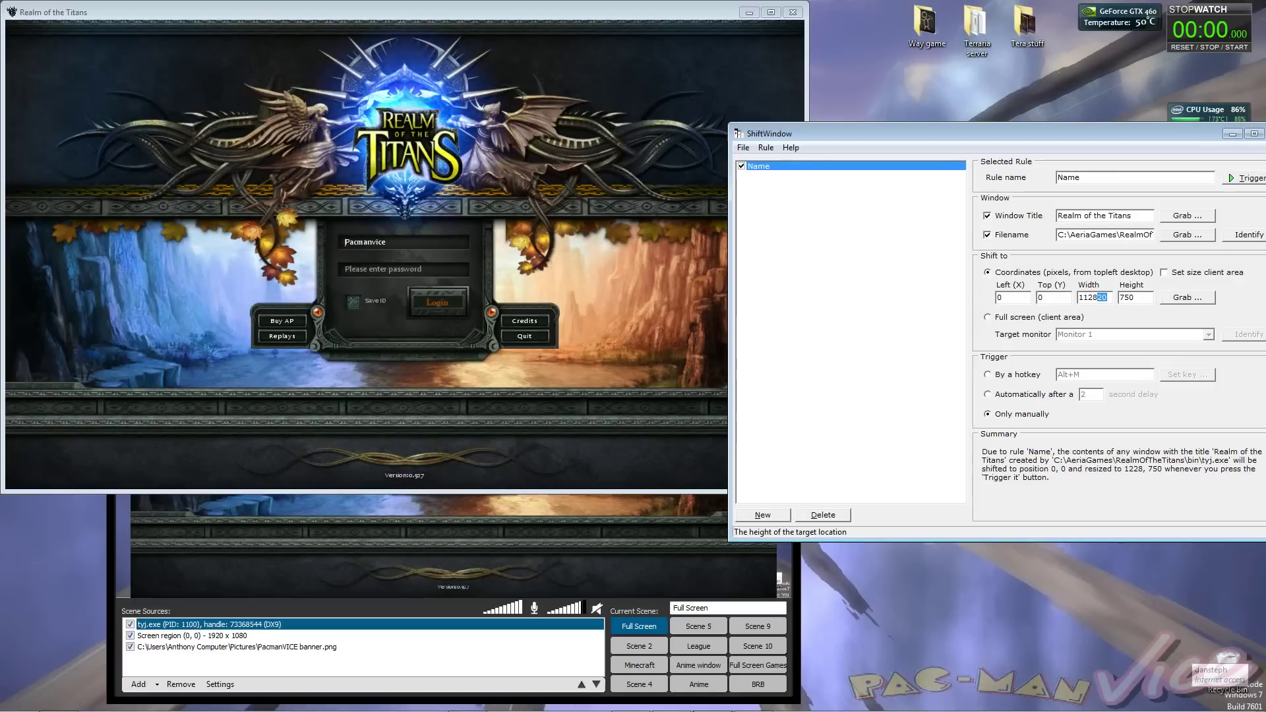
drag(1124, 298, 1165, 305)
text(72)
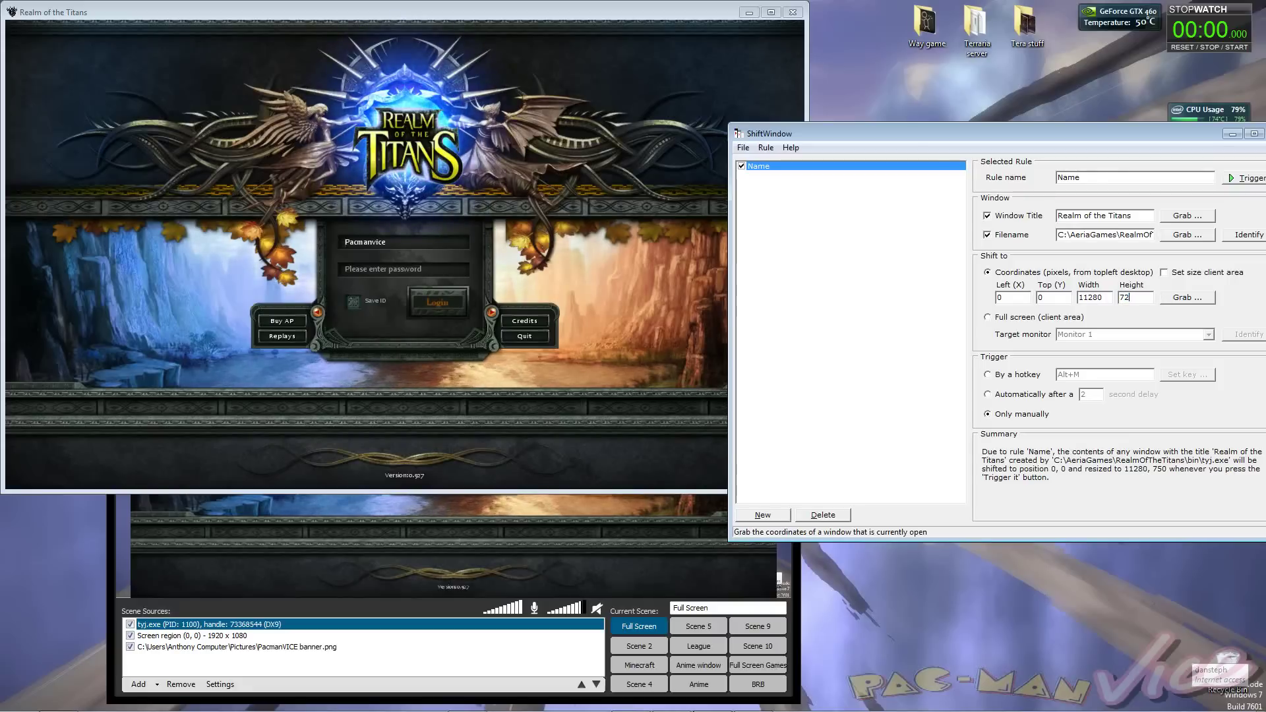
text(0)
click(1080, 298)
key(Delete)
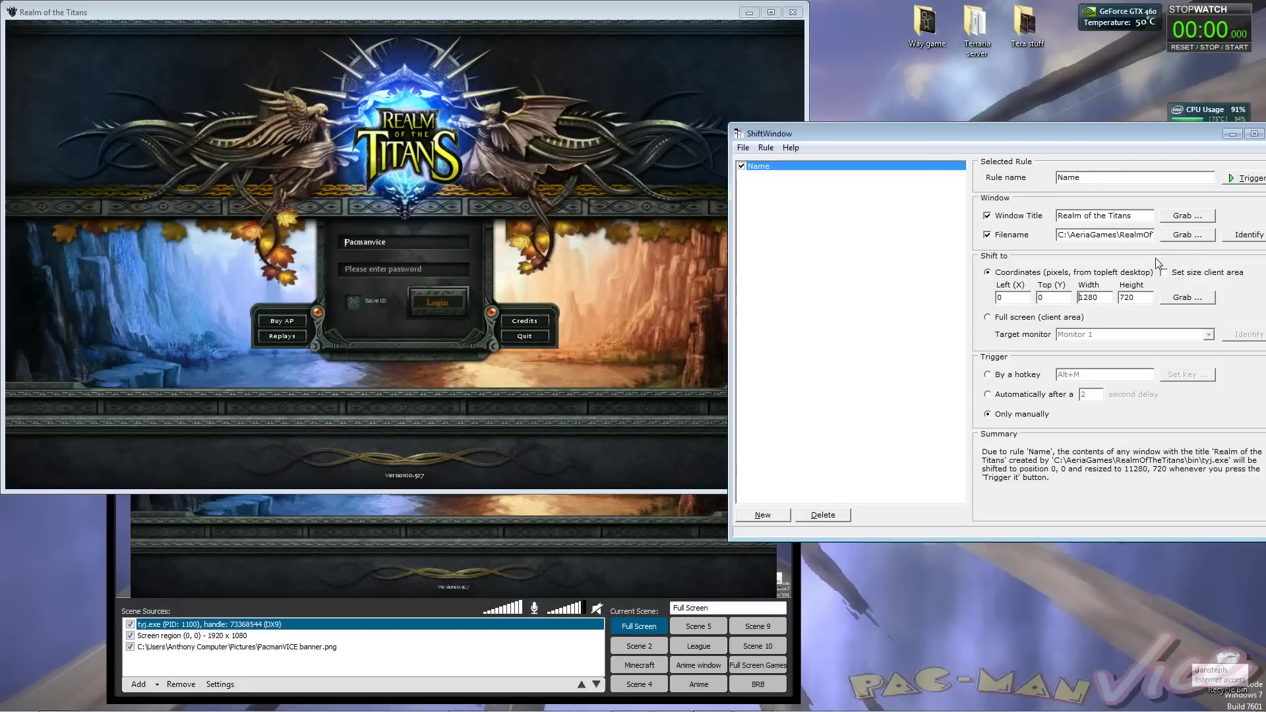
click(1243, 178)
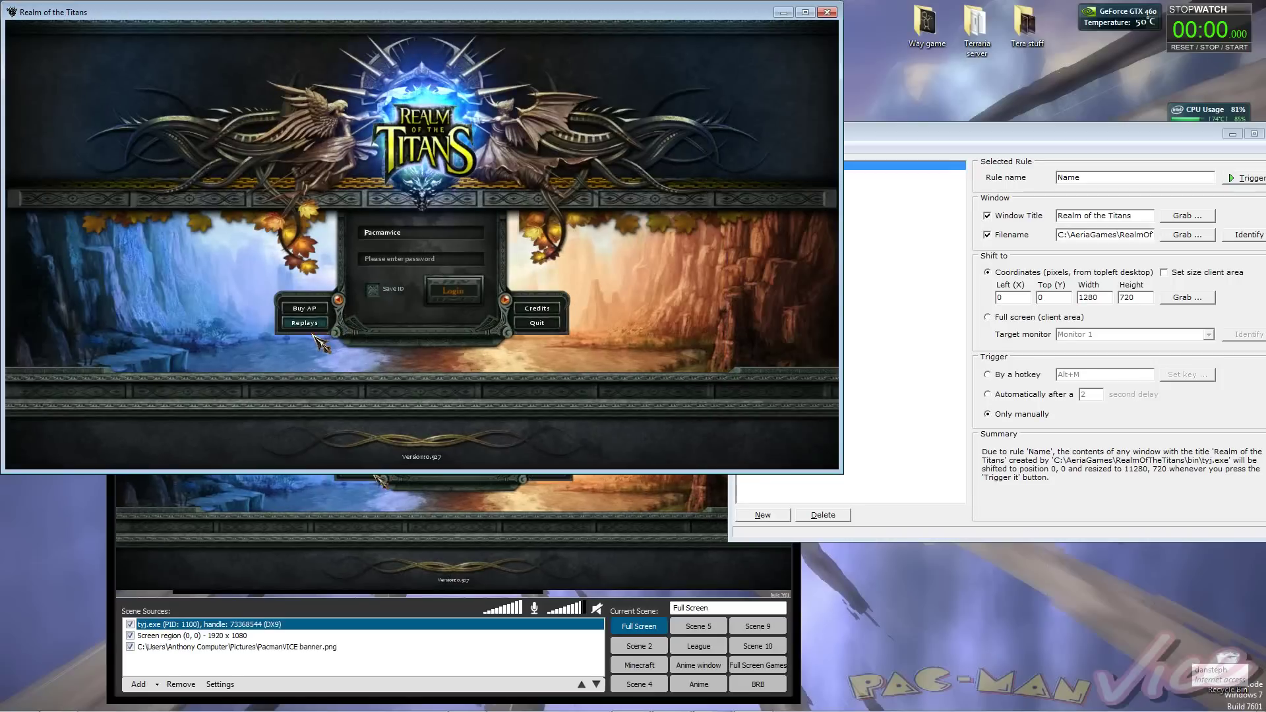
key(alt+Tab)
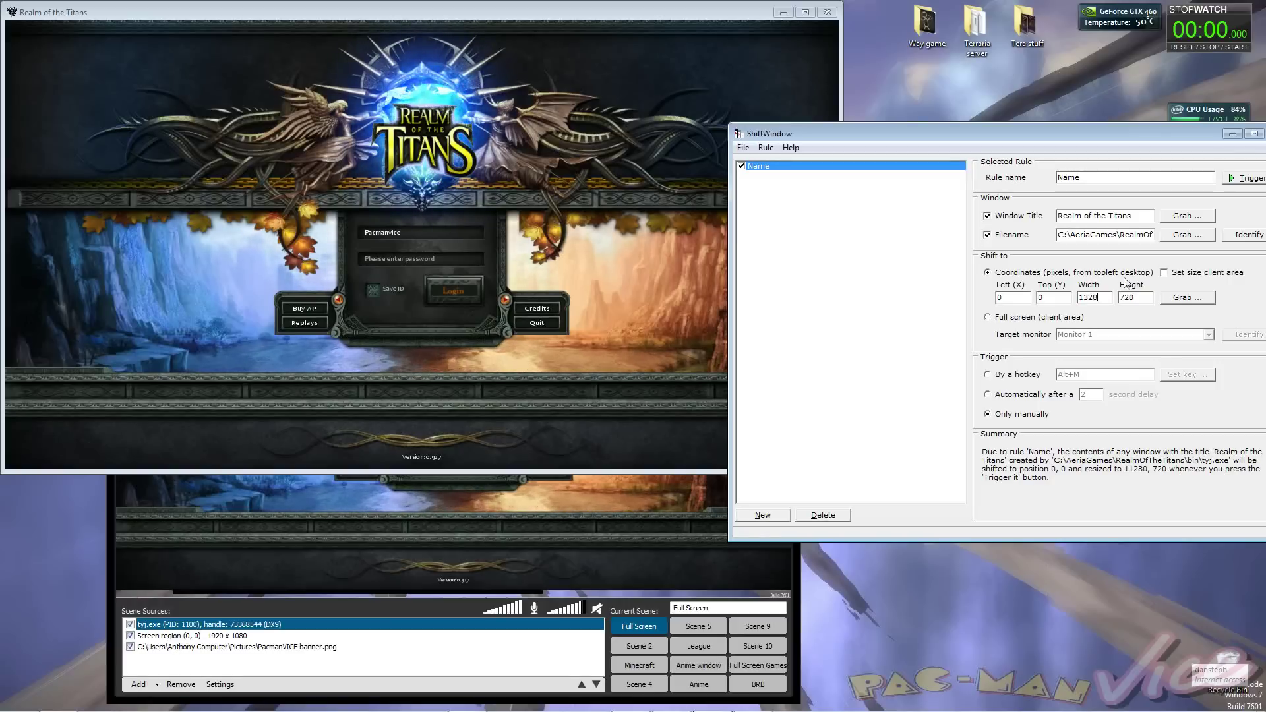
Set the rule's target size to 1328 x 760, trigger it, and return to ShiftWindow.
drag(1128, 297, 1166, 300)
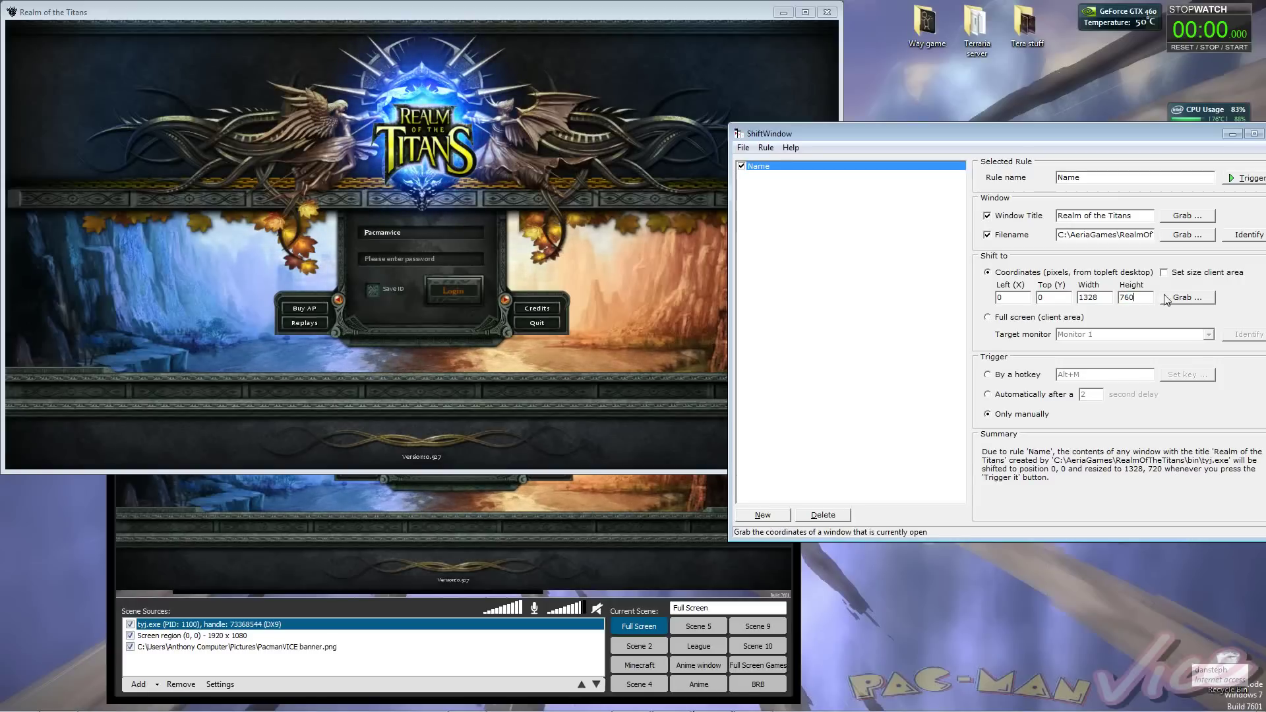
click(1242, 178)
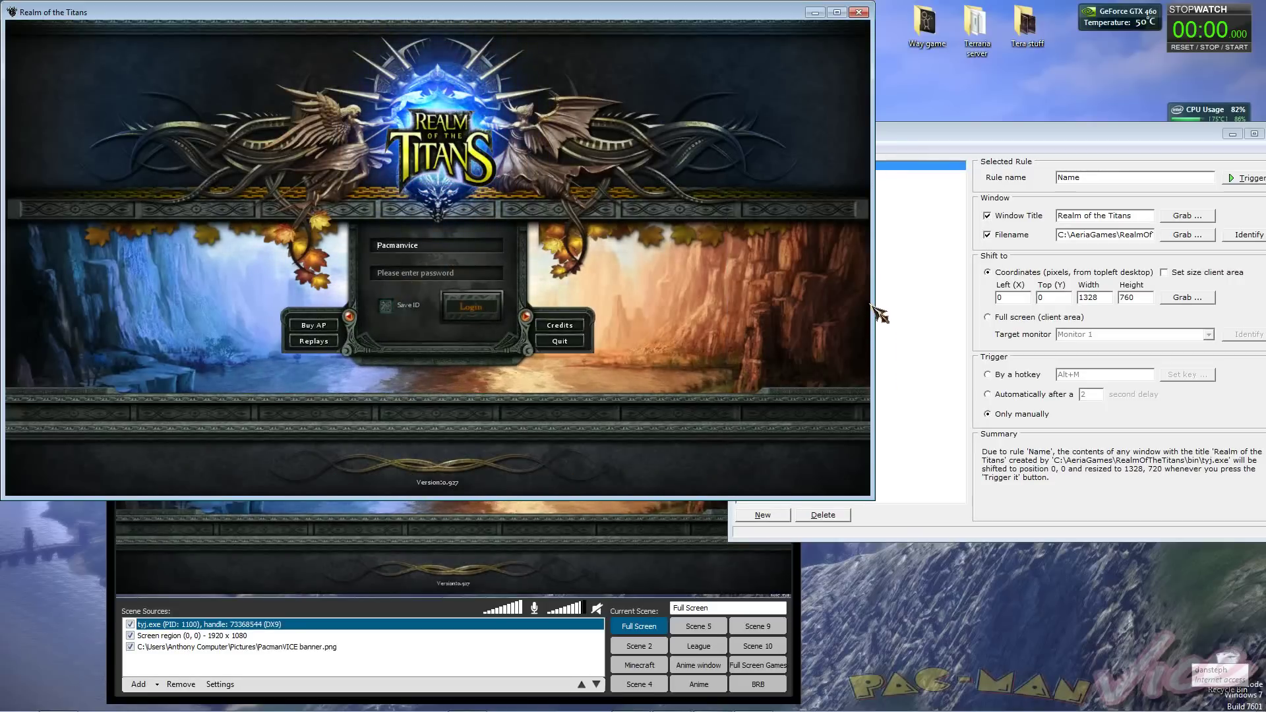
click(1064, 125)
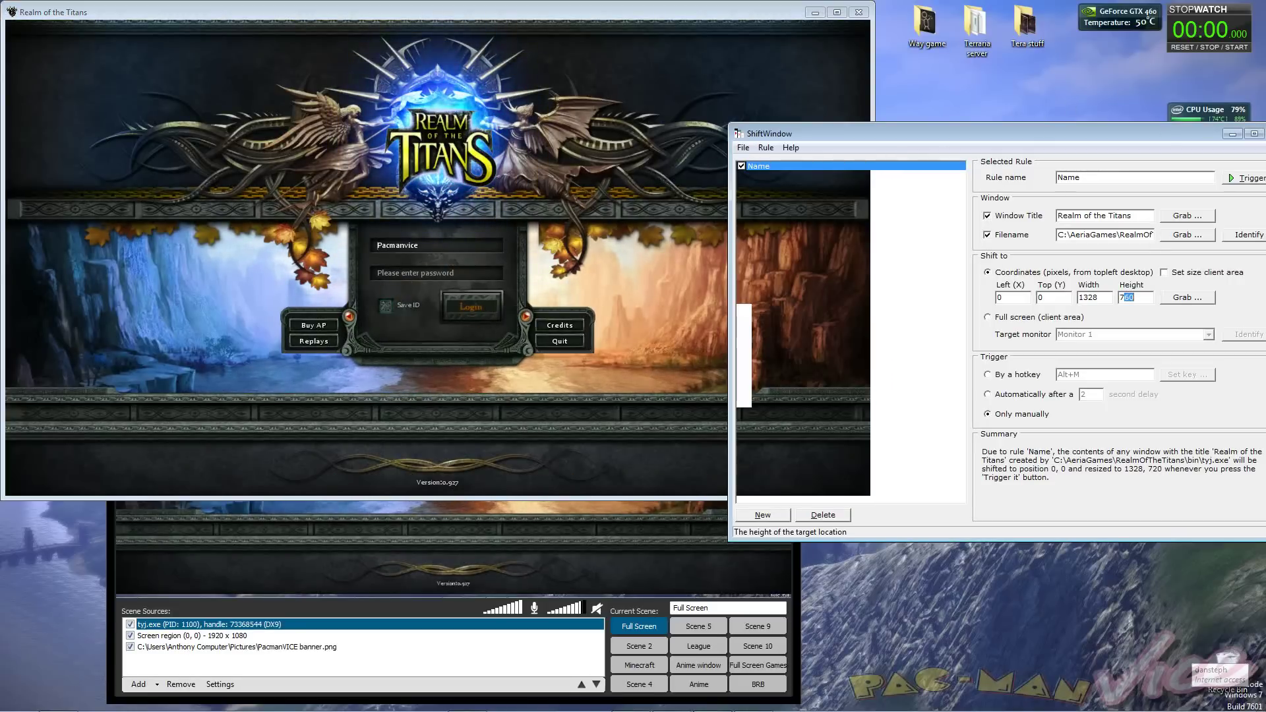
Test the rule on the game window with a height of 780 and a height of 783, returning to ShiftWindow.
click(1245, 178)
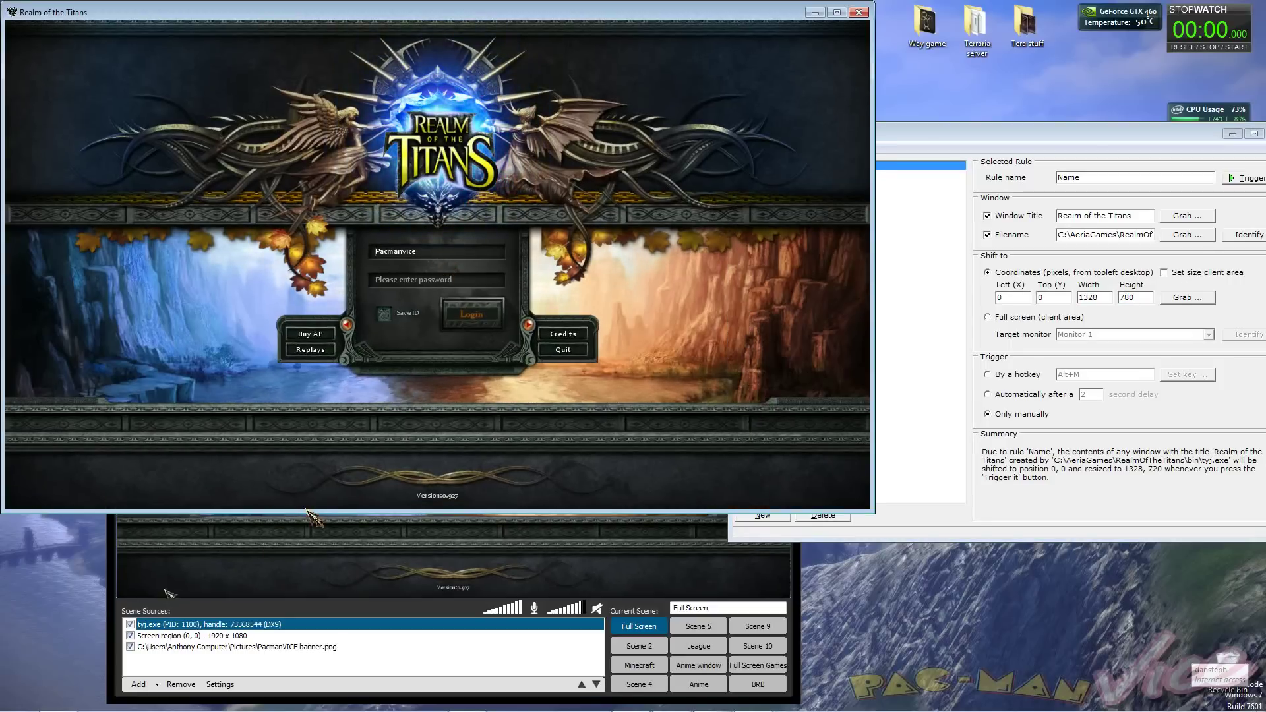
click(880, 165)
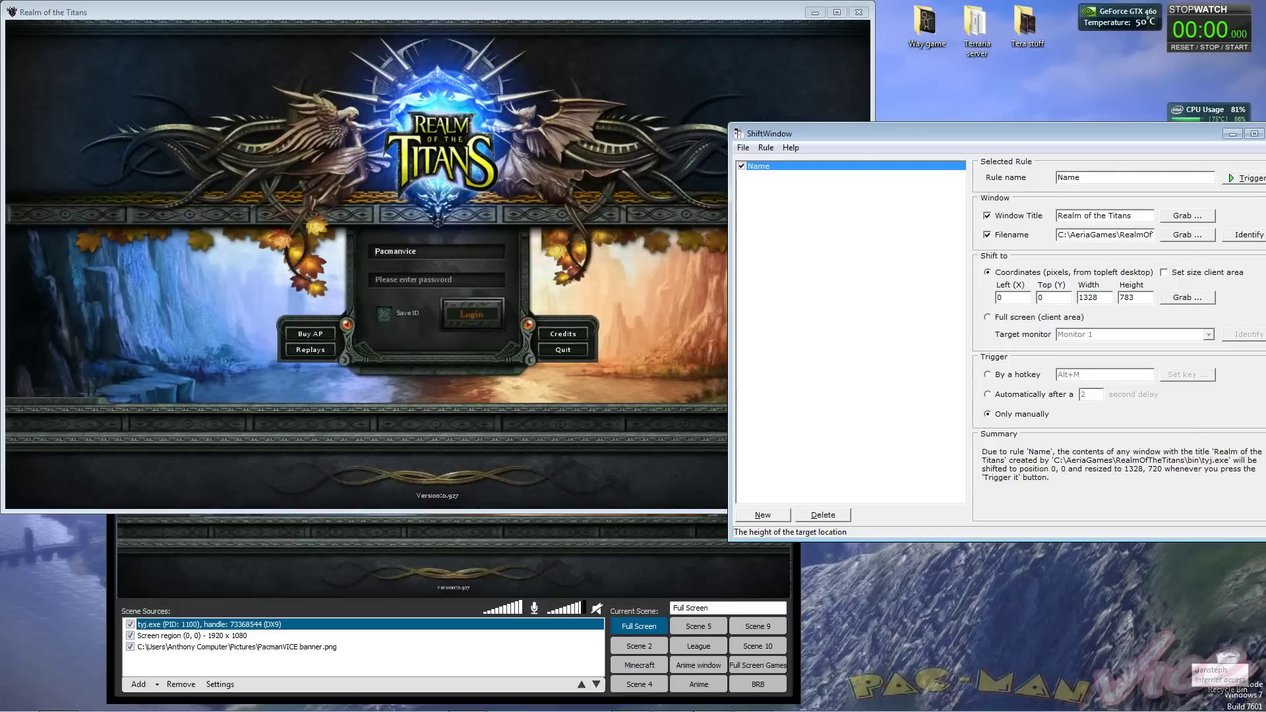
click(1247, 178)
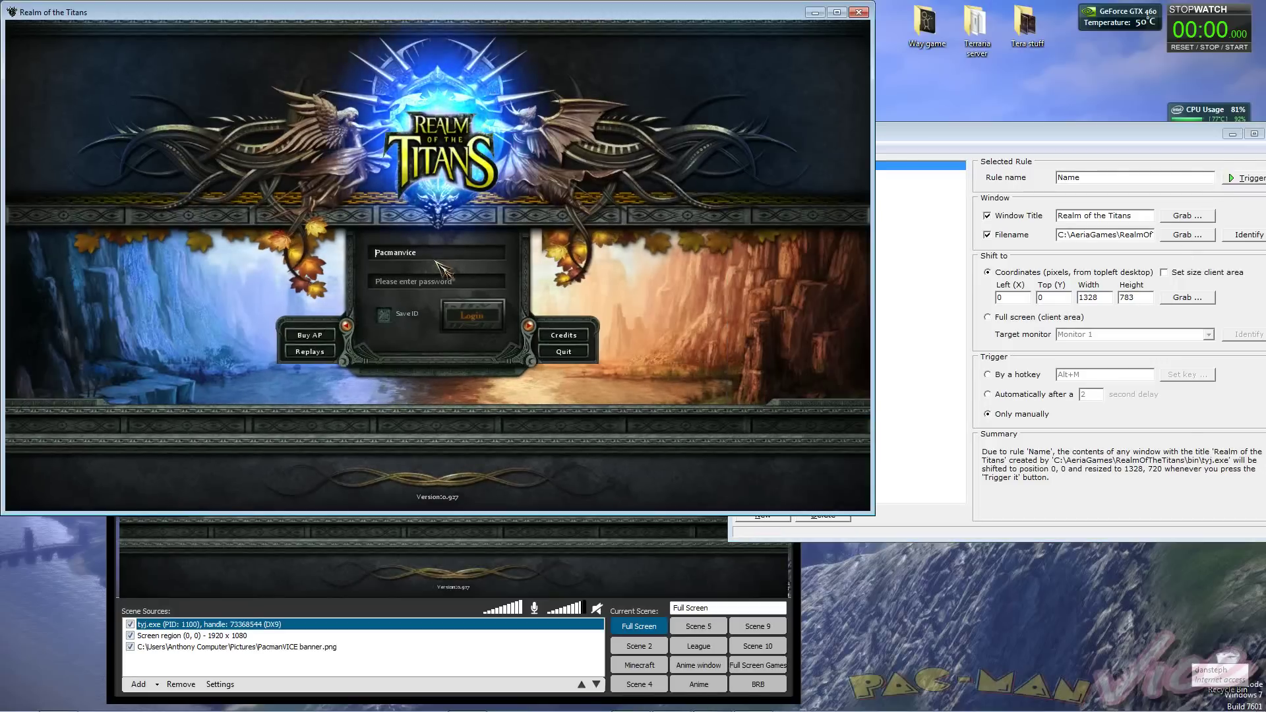
click(998, 187)
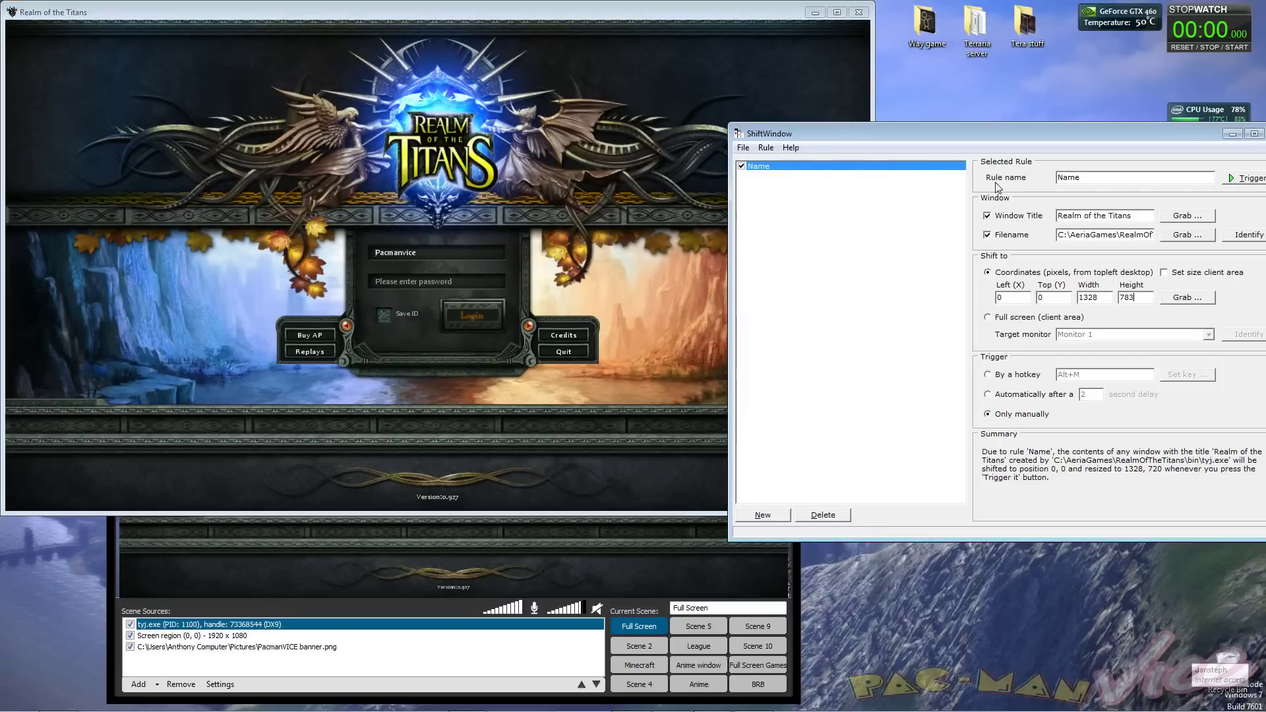
Set the rule's target height to 780.
click(1123, 296)
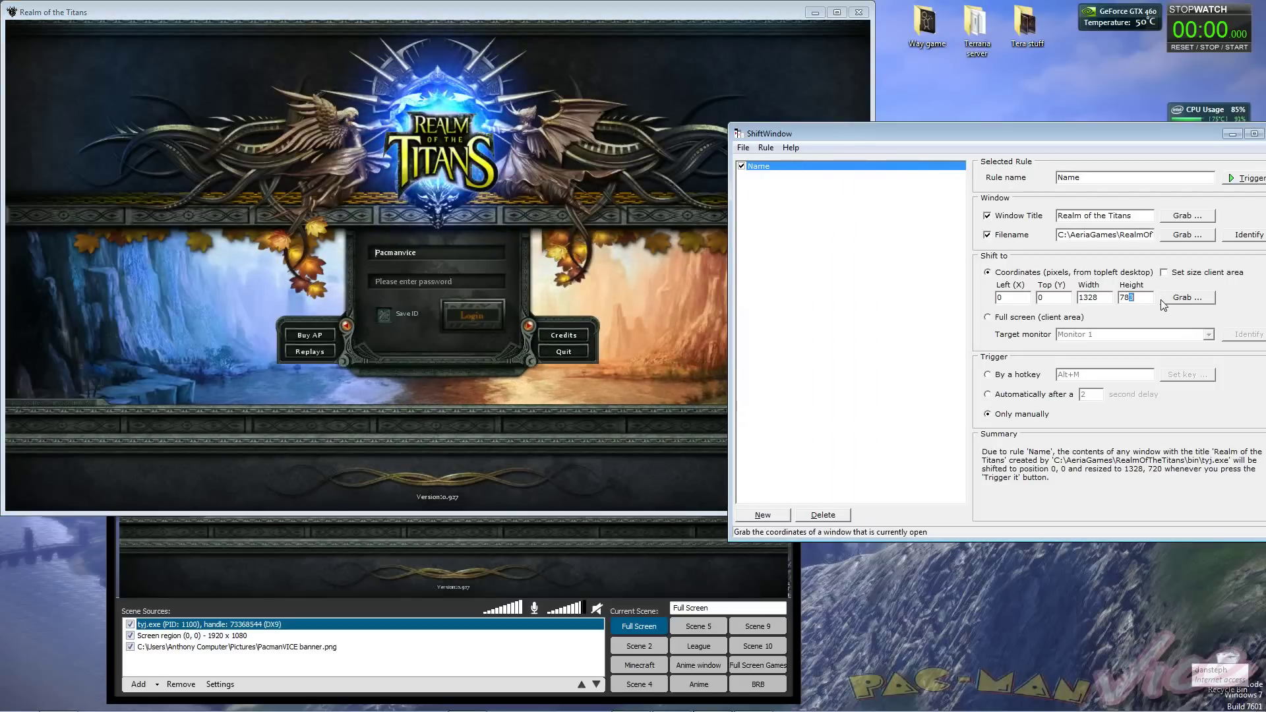
key(BackSpace)
text(0)
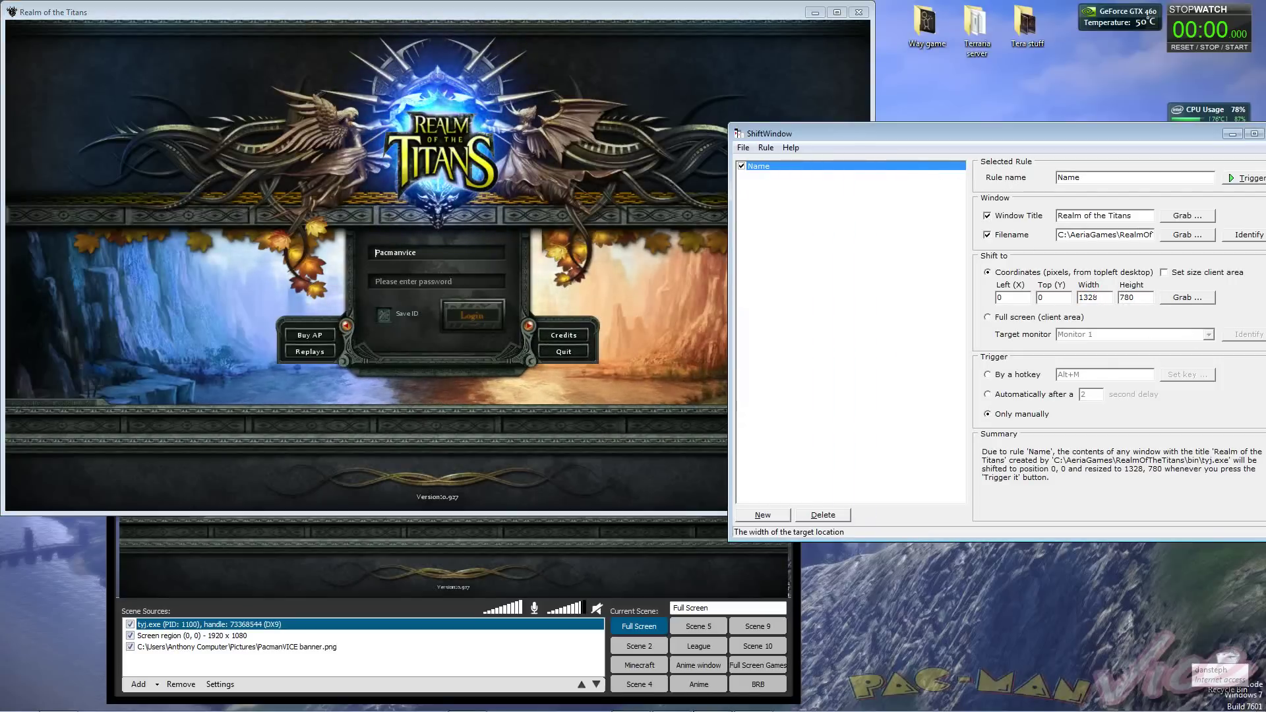
Set the rule's target width to 1338, trigger it on the game window, and return to ShiftWindow.
text(38)
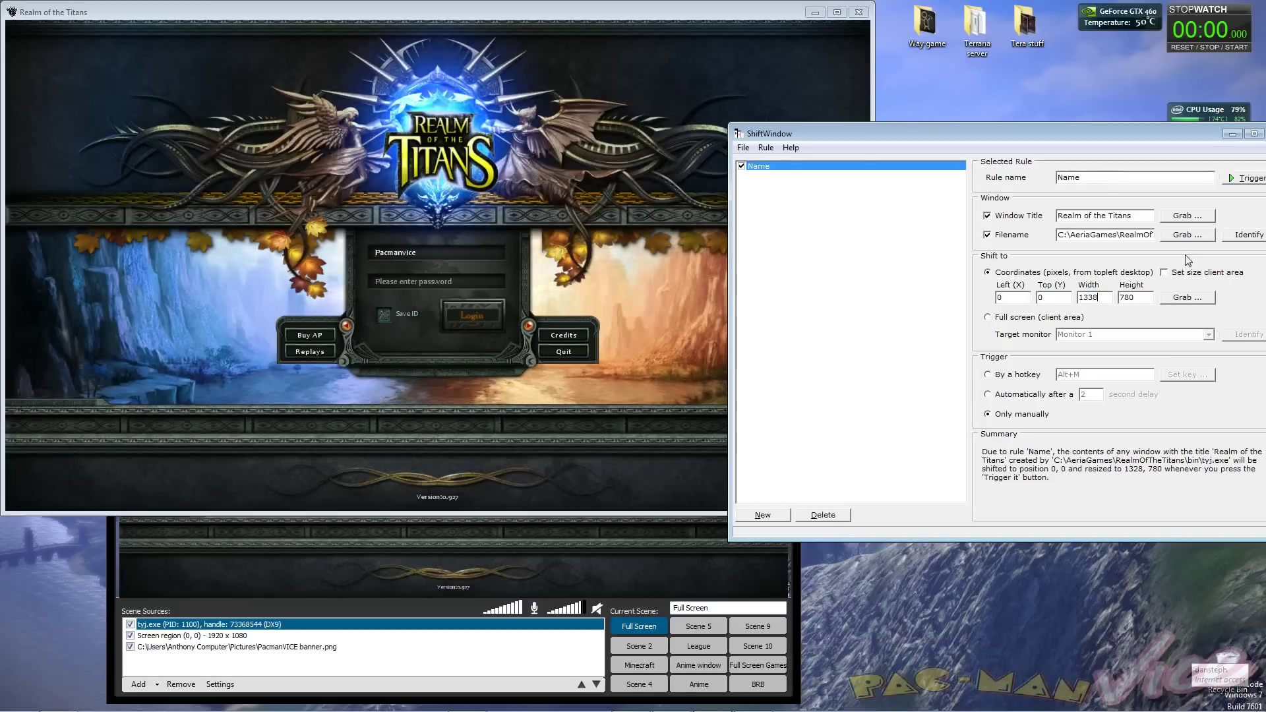
click(1247, 178)
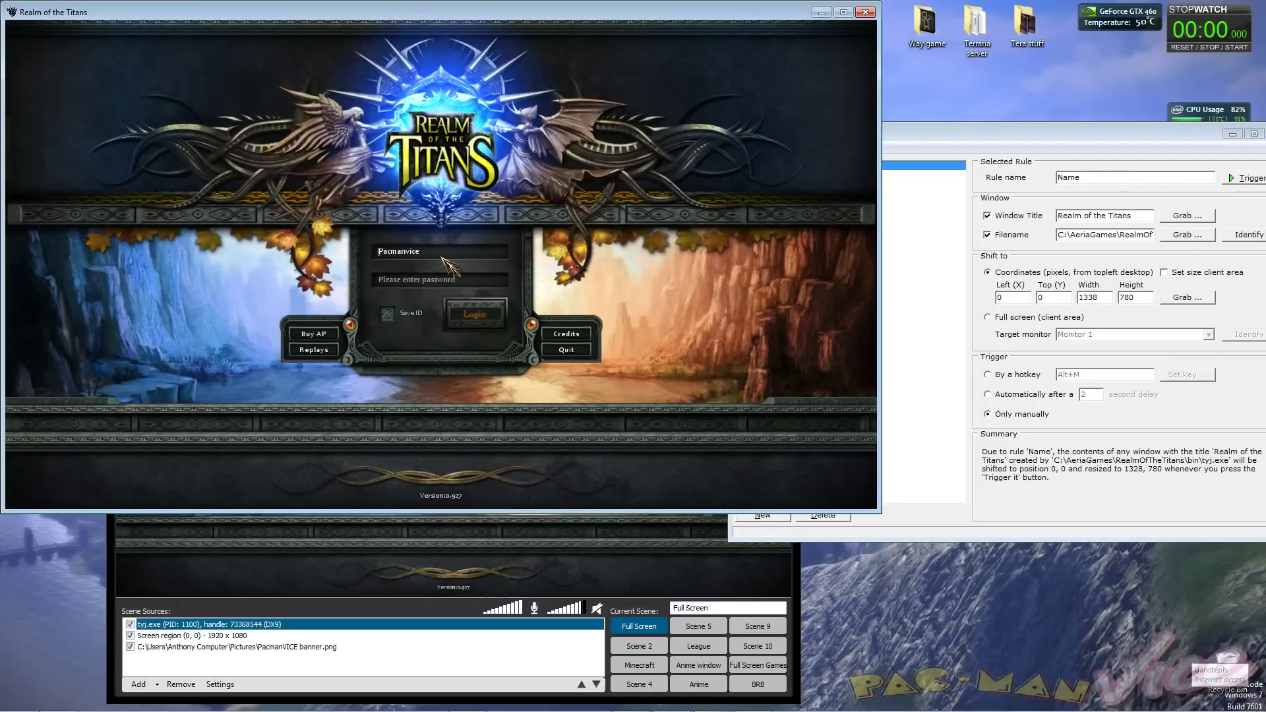
click(1082, 269)
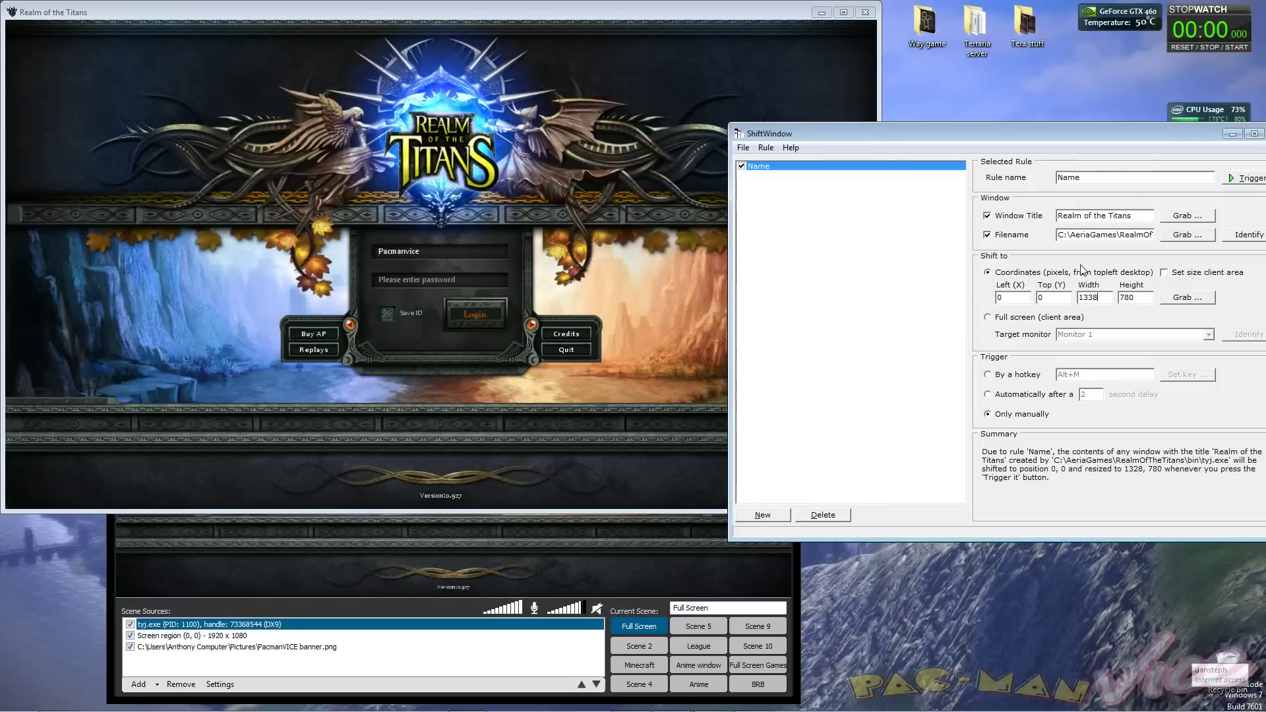
Set the rule's target width to 1335 and trigger it on the game window.
drag(1093, 297, 1098, 298)
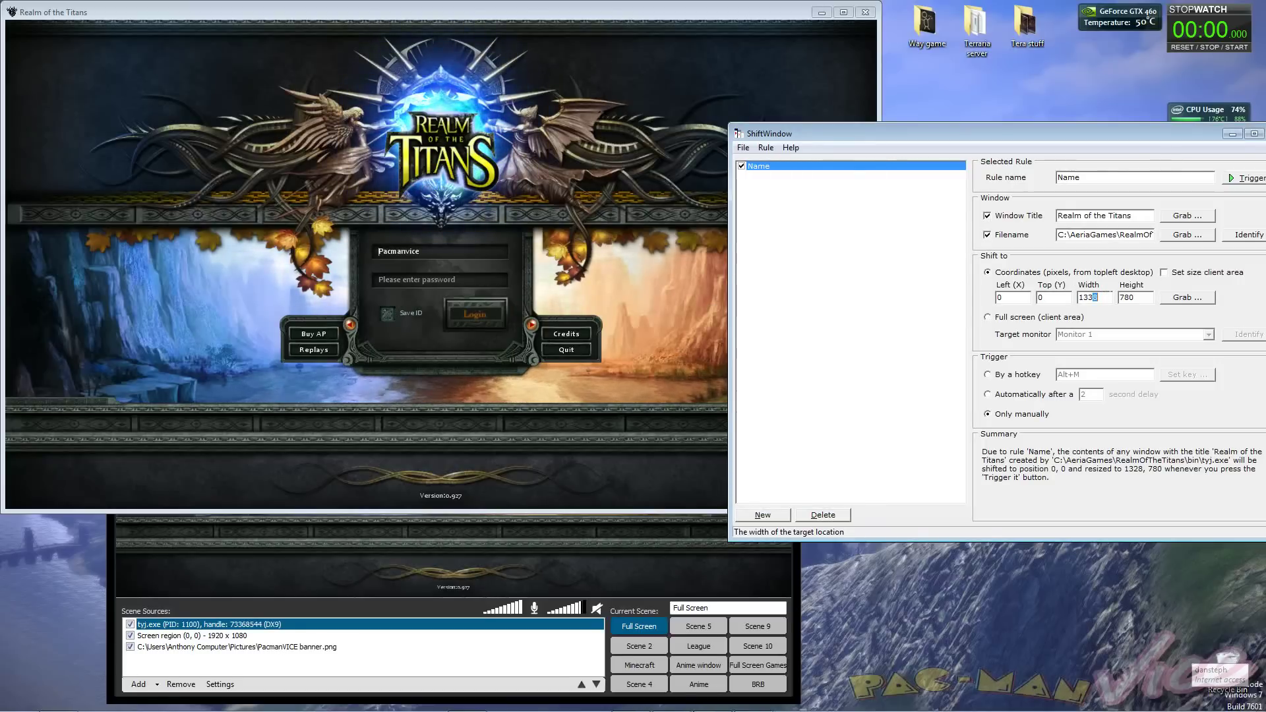
text(5)
click(1247, 178)
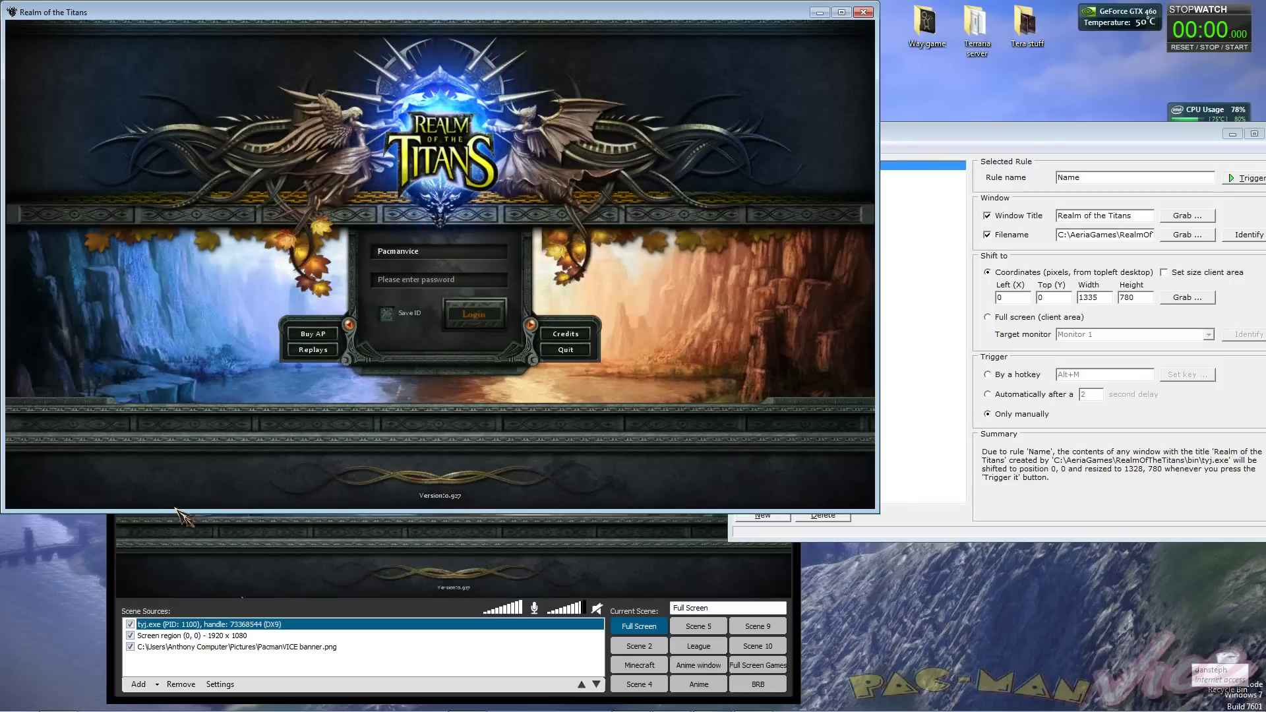
Switch to XSplit Broadcaster, activate the Full Screen Games scene, and return to ShiftWindow.
click(622, 527)
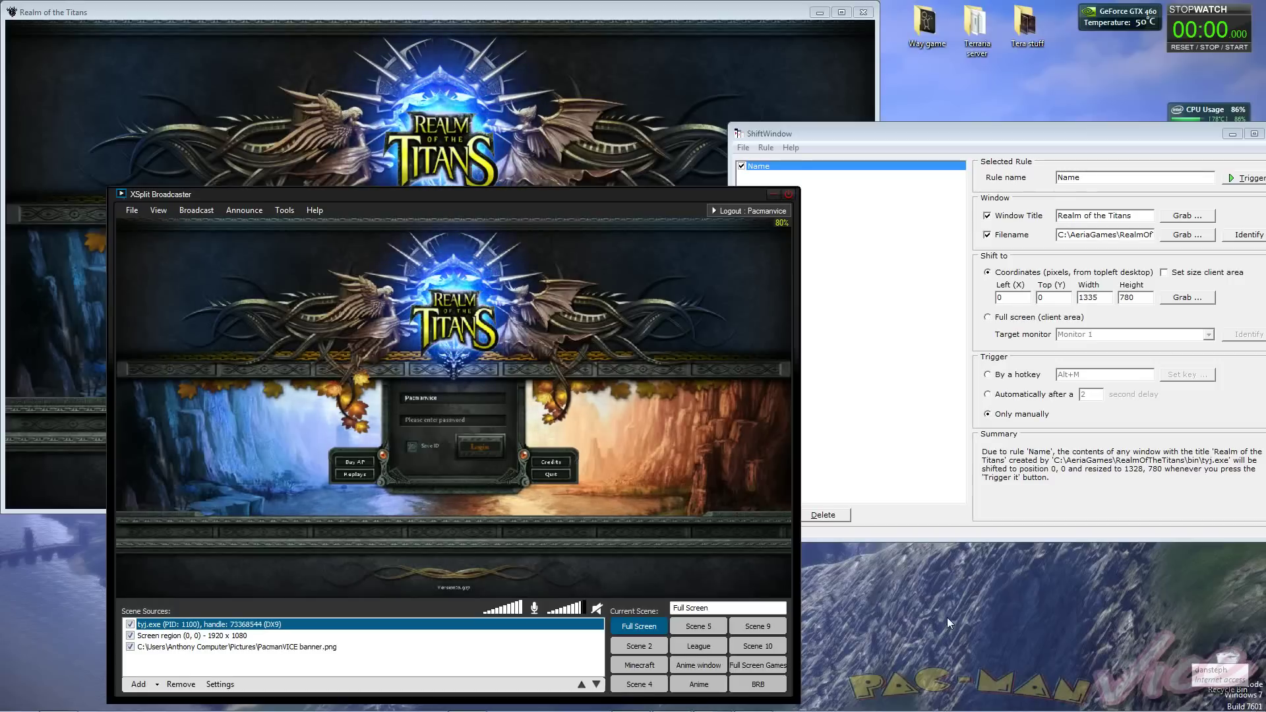
click(758, 665)
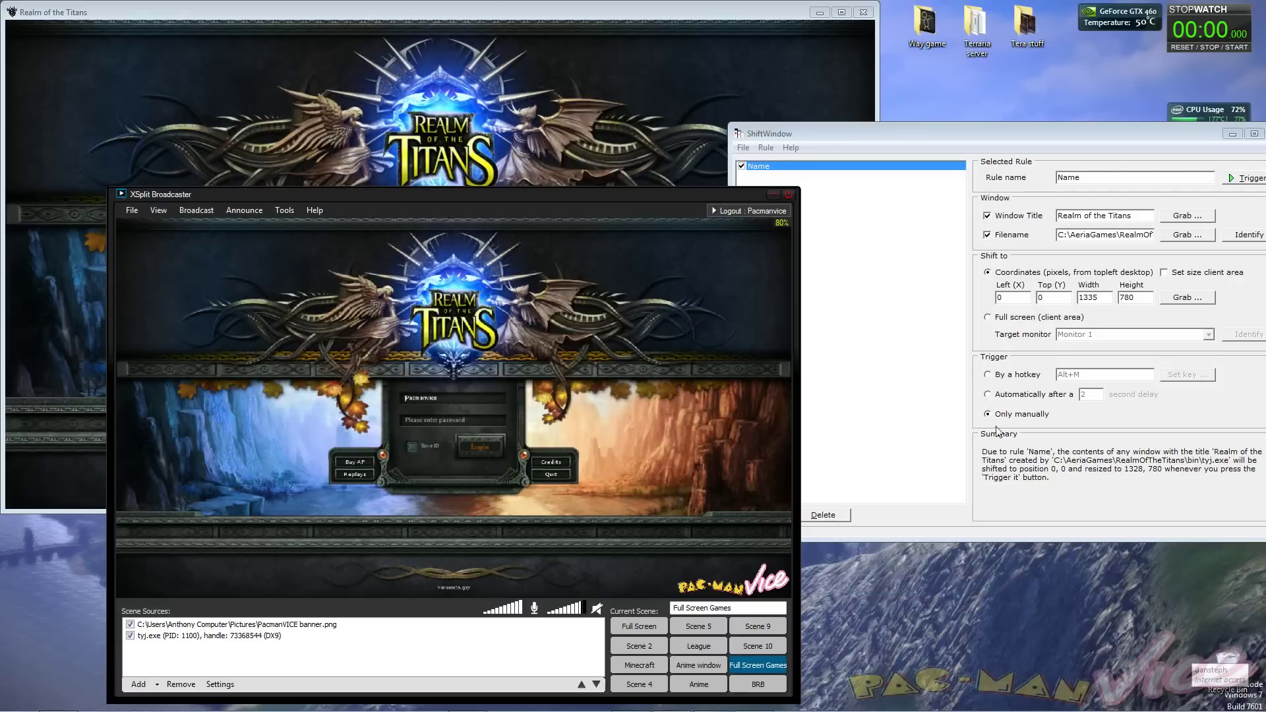
click(896, 355)
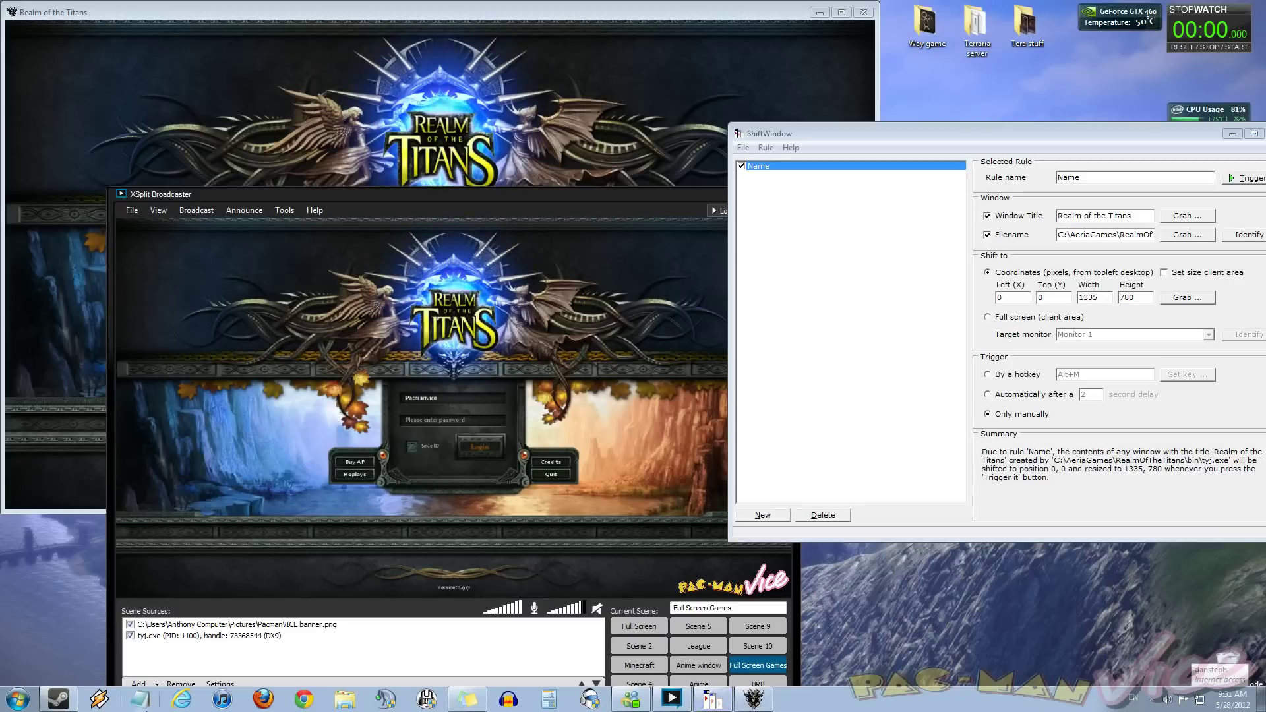
Note the sizes in Notepad as 1335 with 55 beside it and 780 with 60 beside it.
click(712, 698)
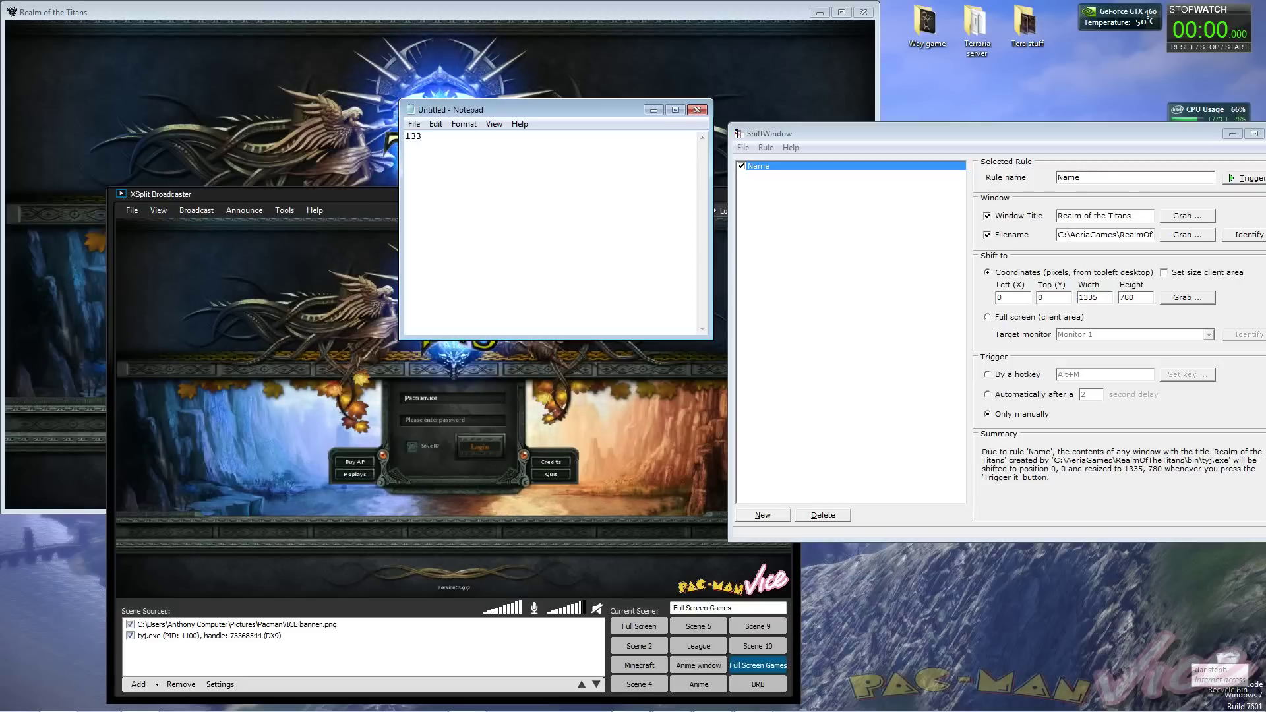
text(5)
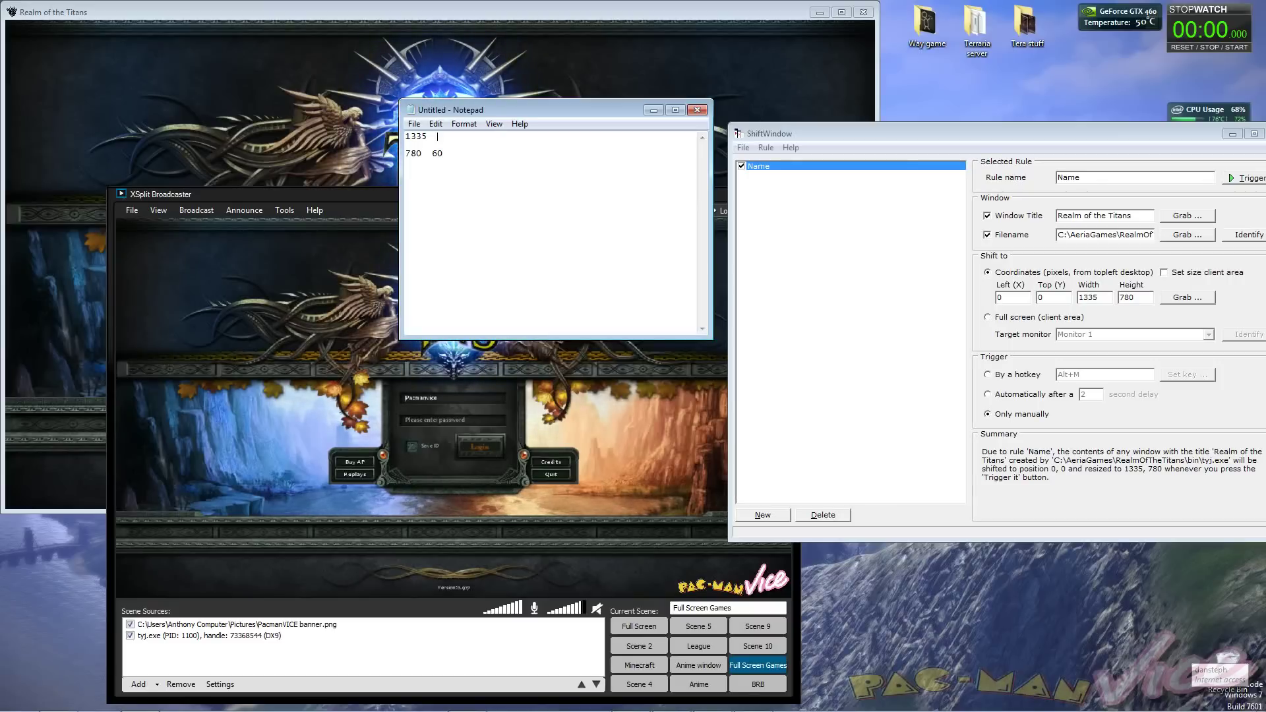
text(55)
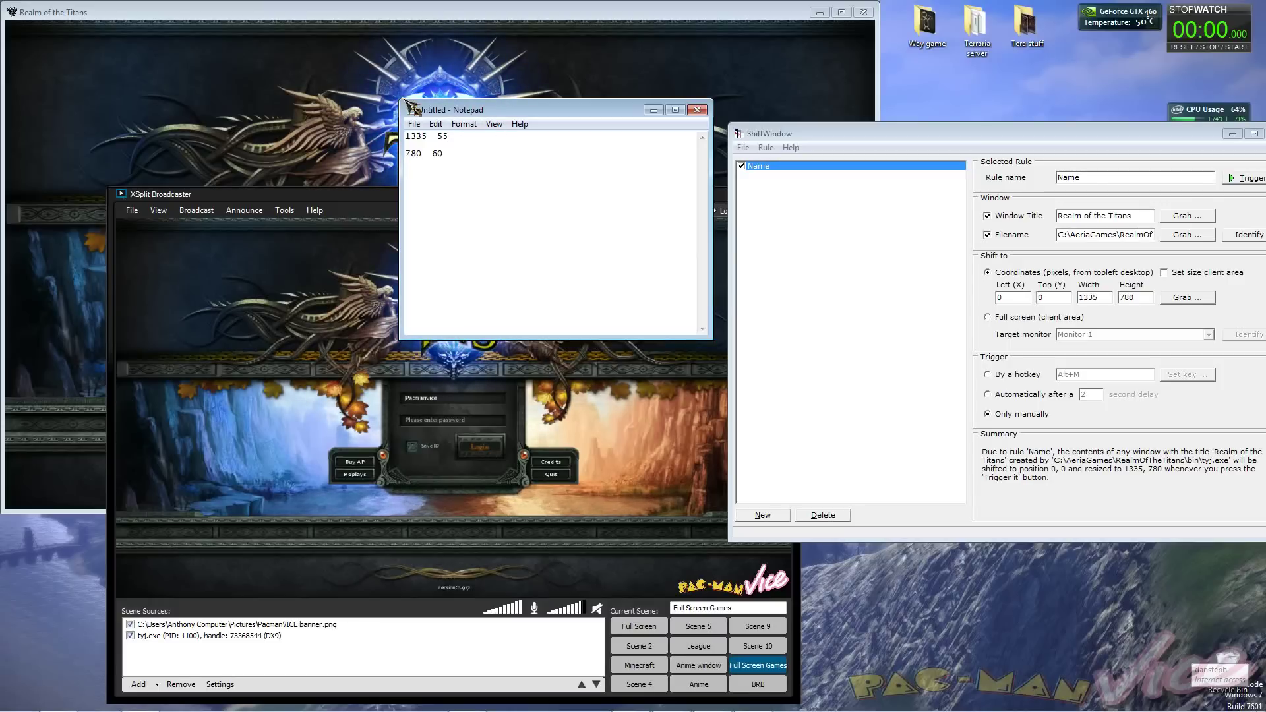
click(414, 123)
click(471, 114)
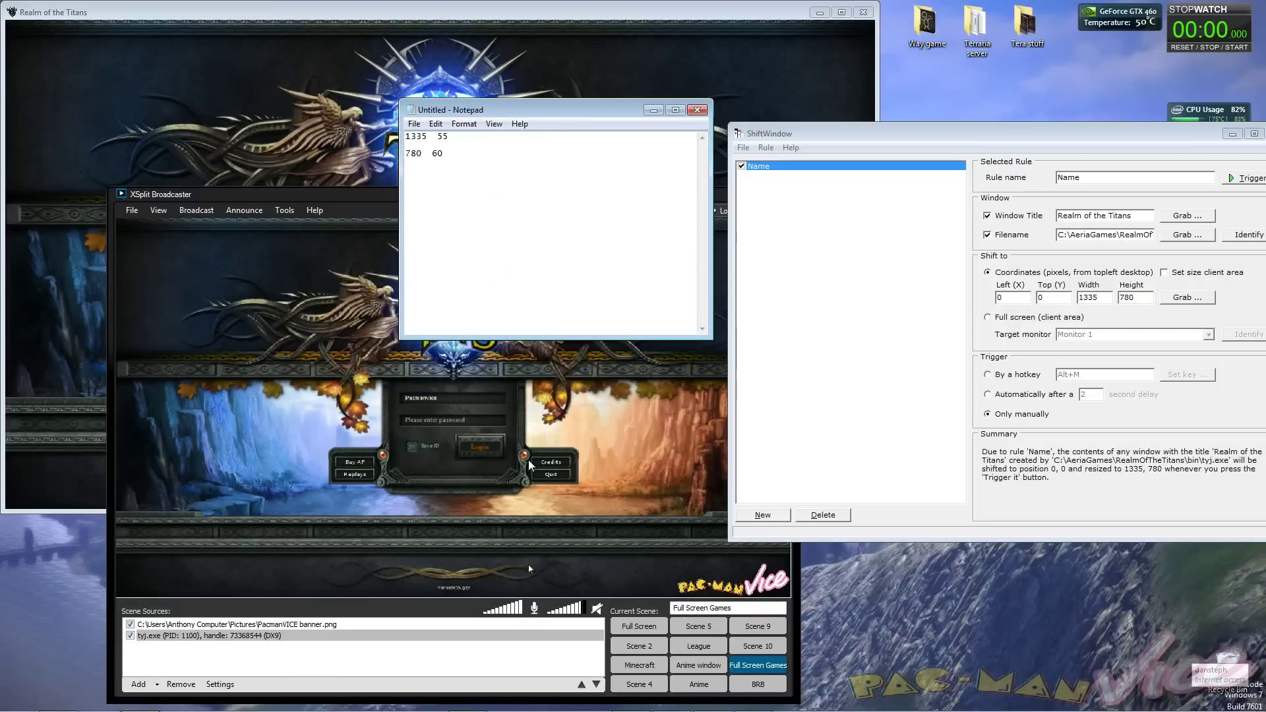
In ShiftWindow, set the rule's target position to left 50 and top 50, trigger it, and return to the rule.
click(380, 500)
click(656, 270)
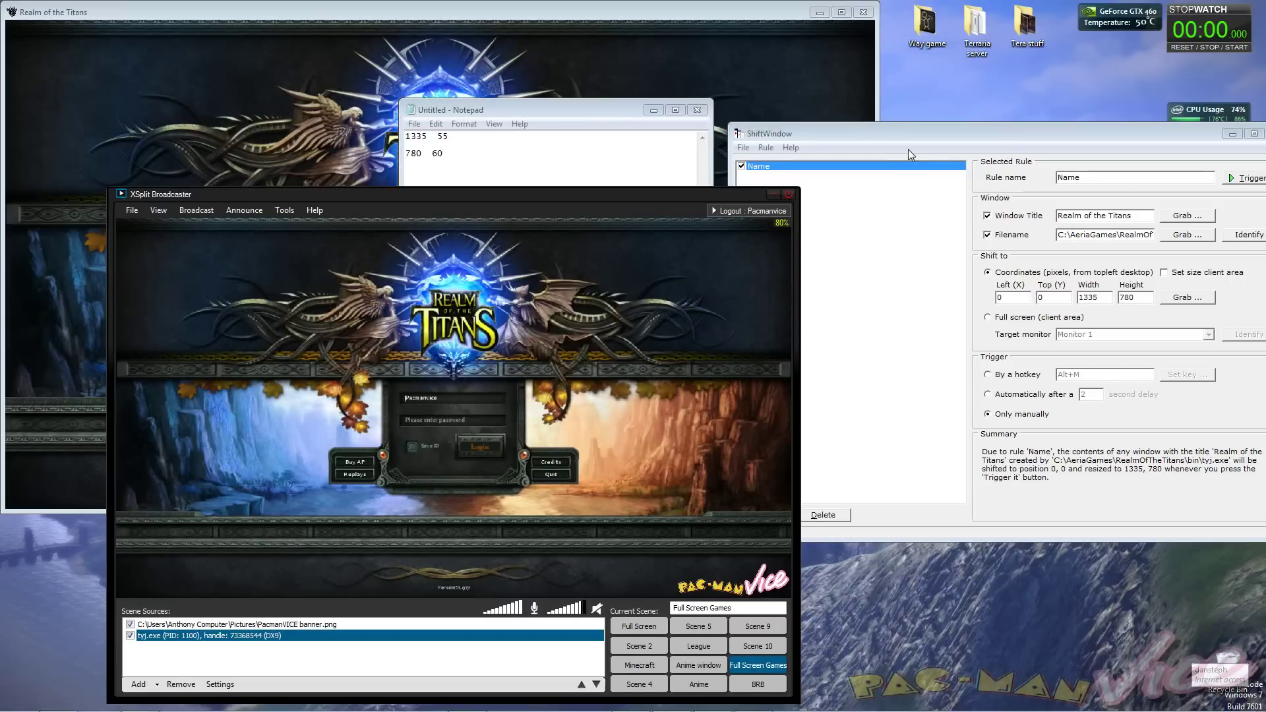
click(877, 319)
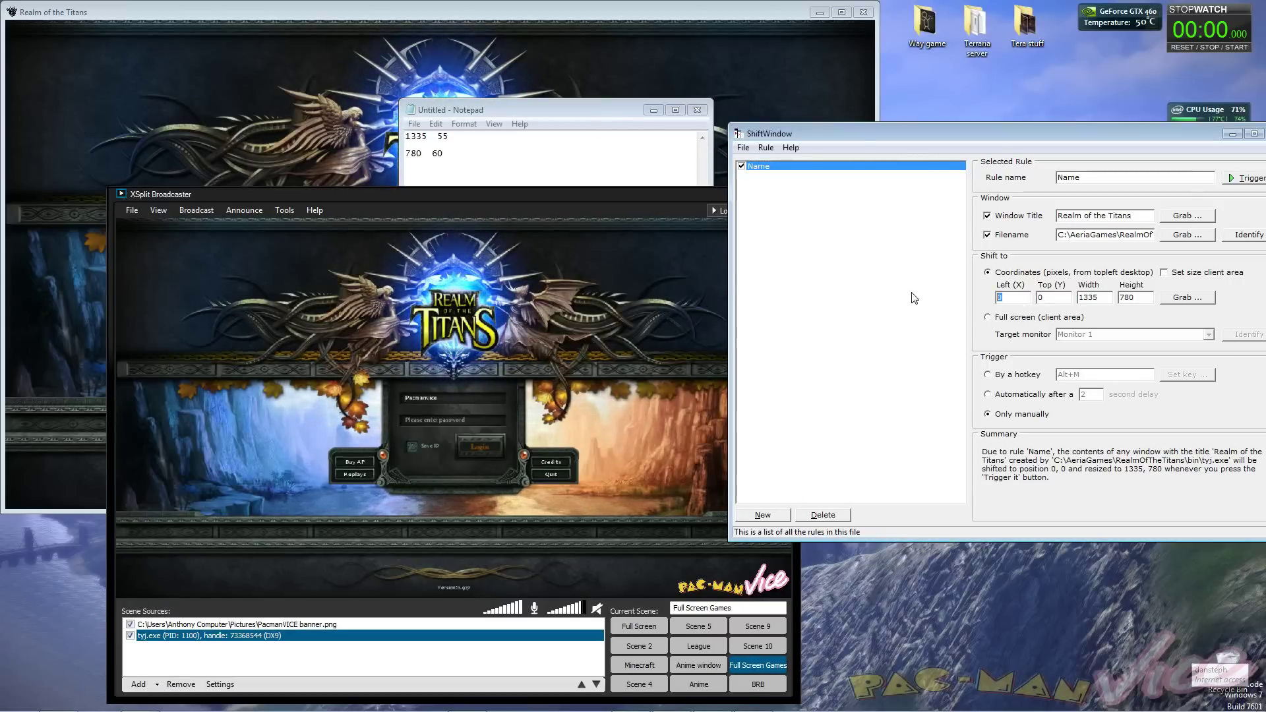
text(50)
key(Tab)
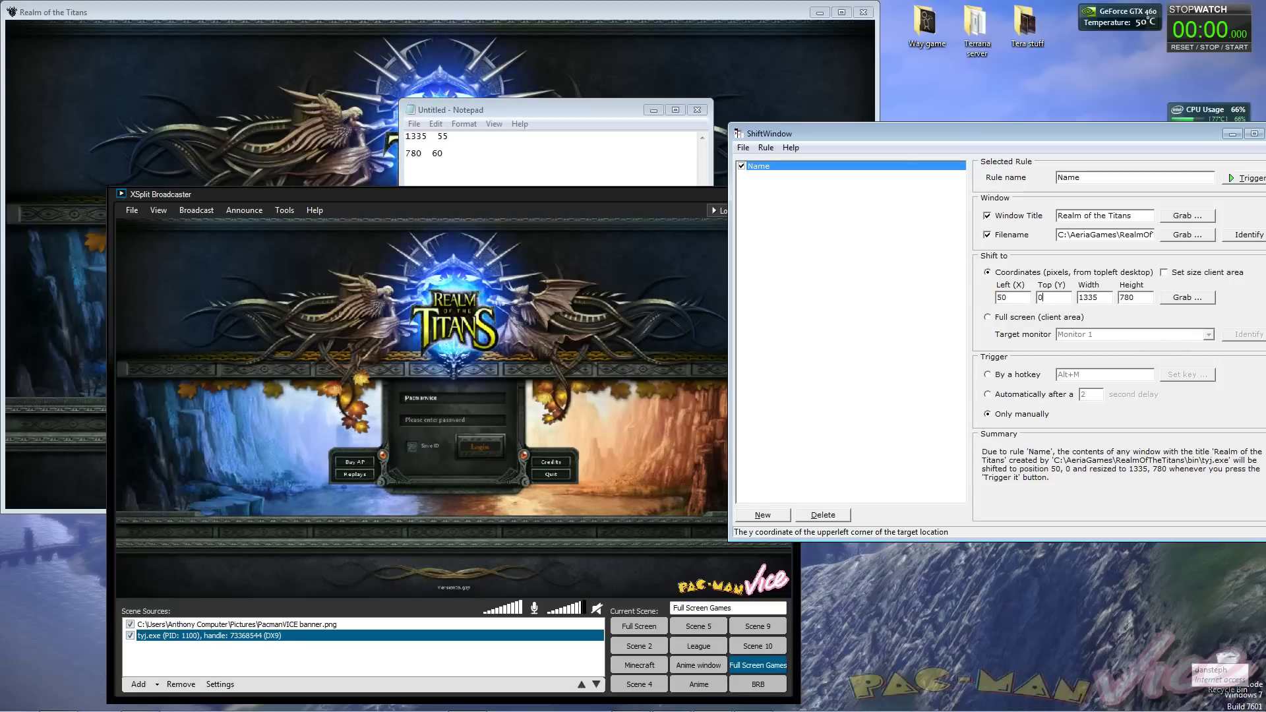
text(50)
click(1241, 180)
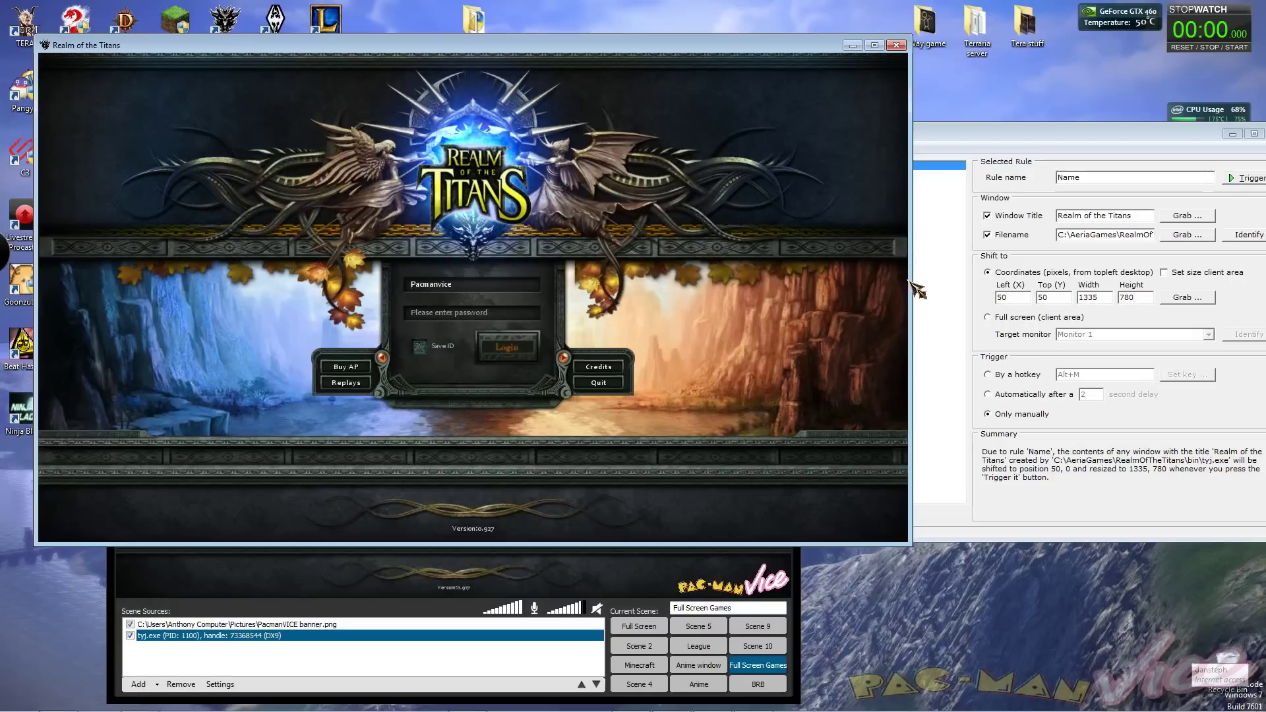
click(1089, 217)
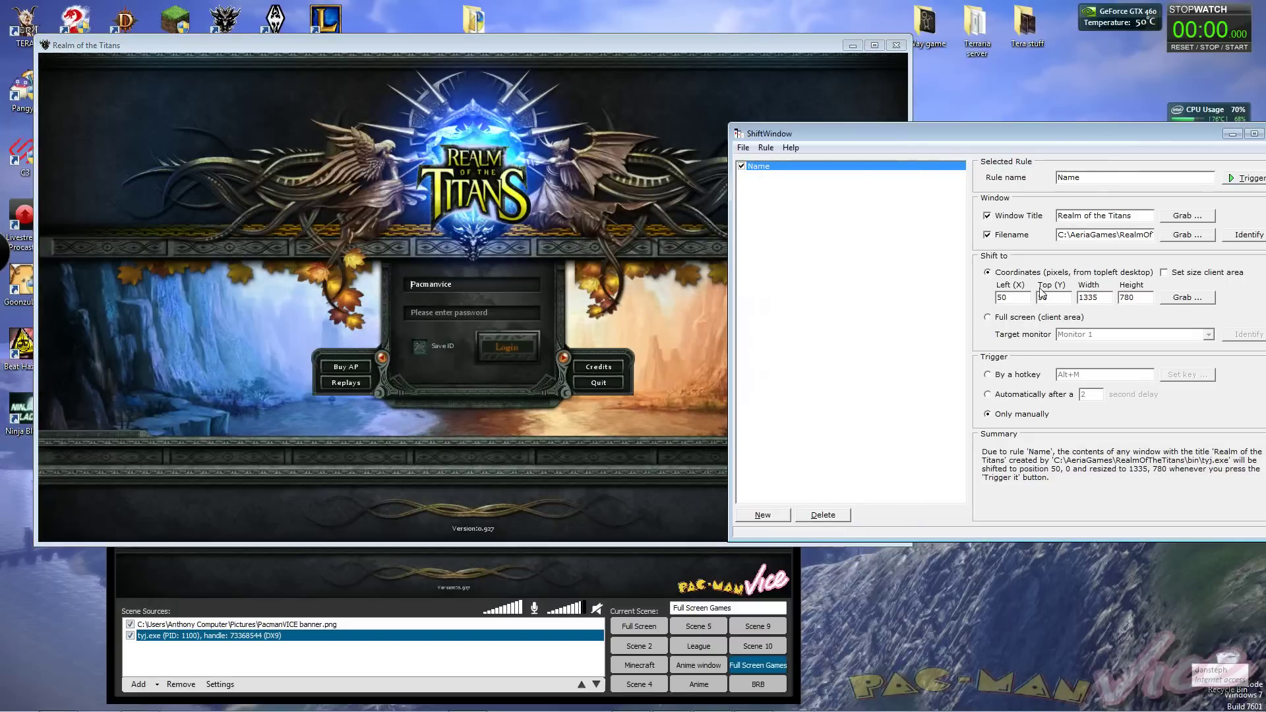
Set the rule's target position to left -8 and top -30, trigger it, and check the capture in XSplit.
double_click(1009, 297)
text(-)
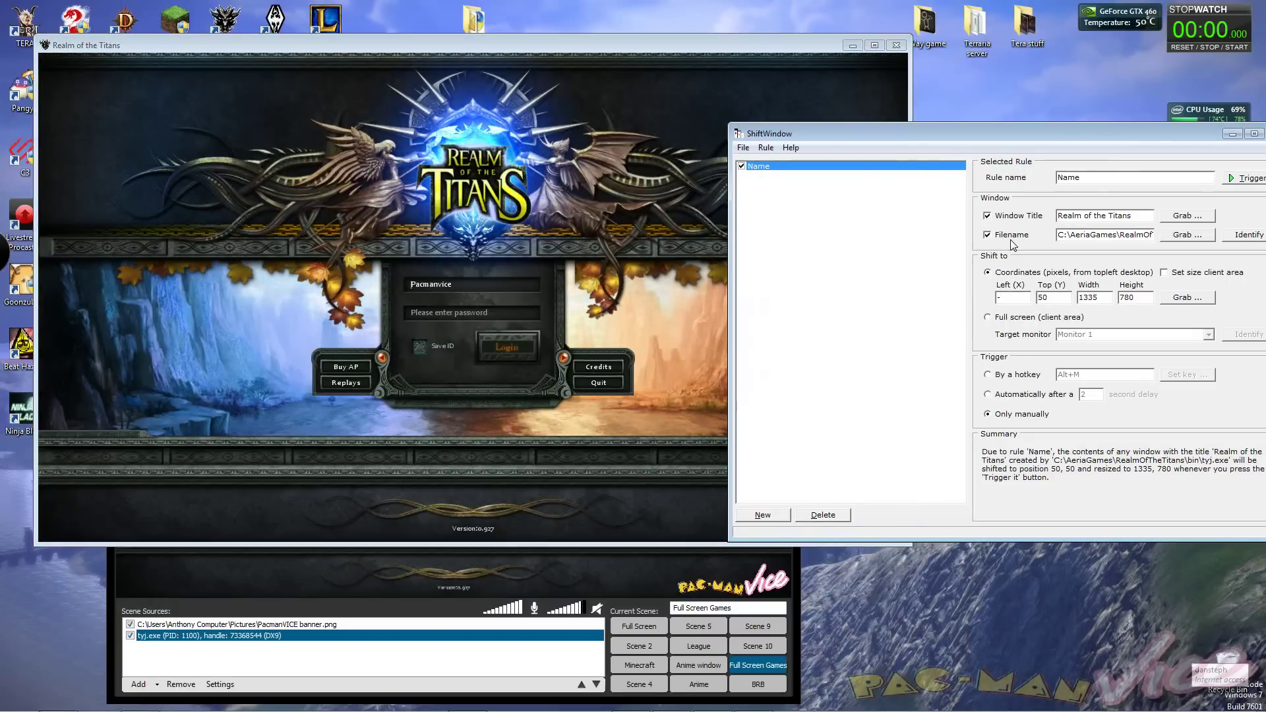
text(8)
key(Tab)
text(-30)
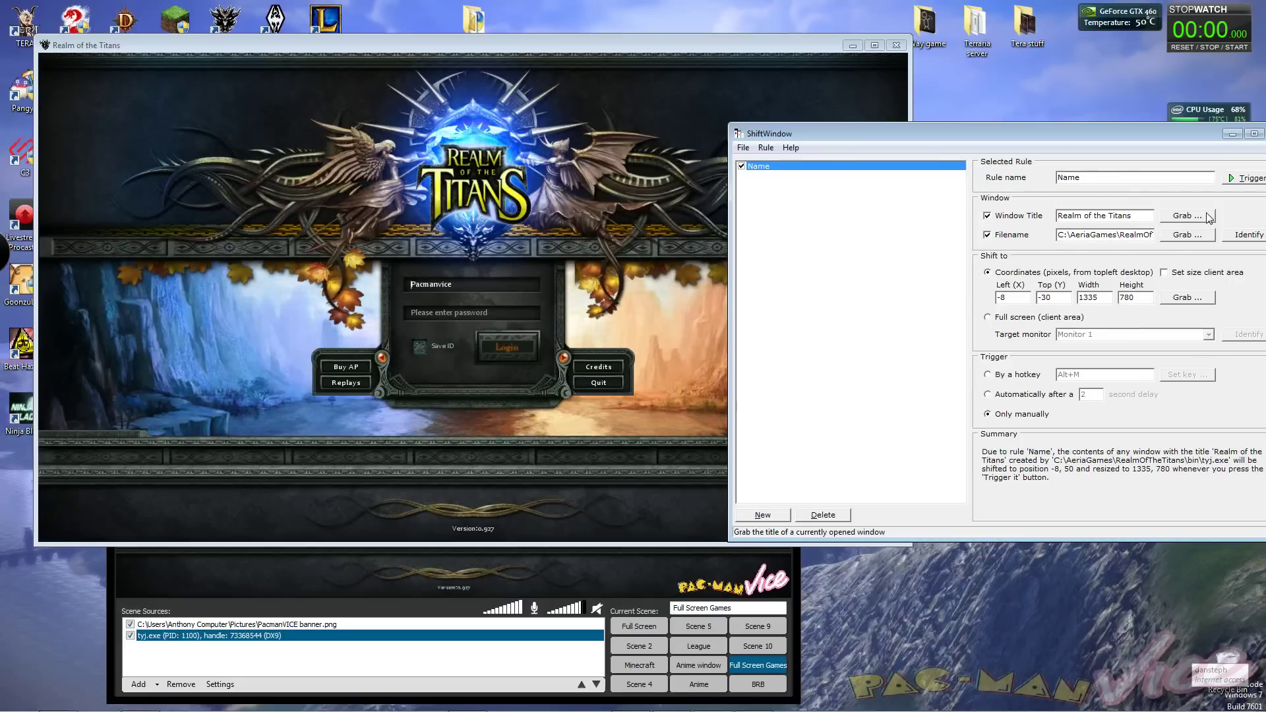
click(1237, 180)
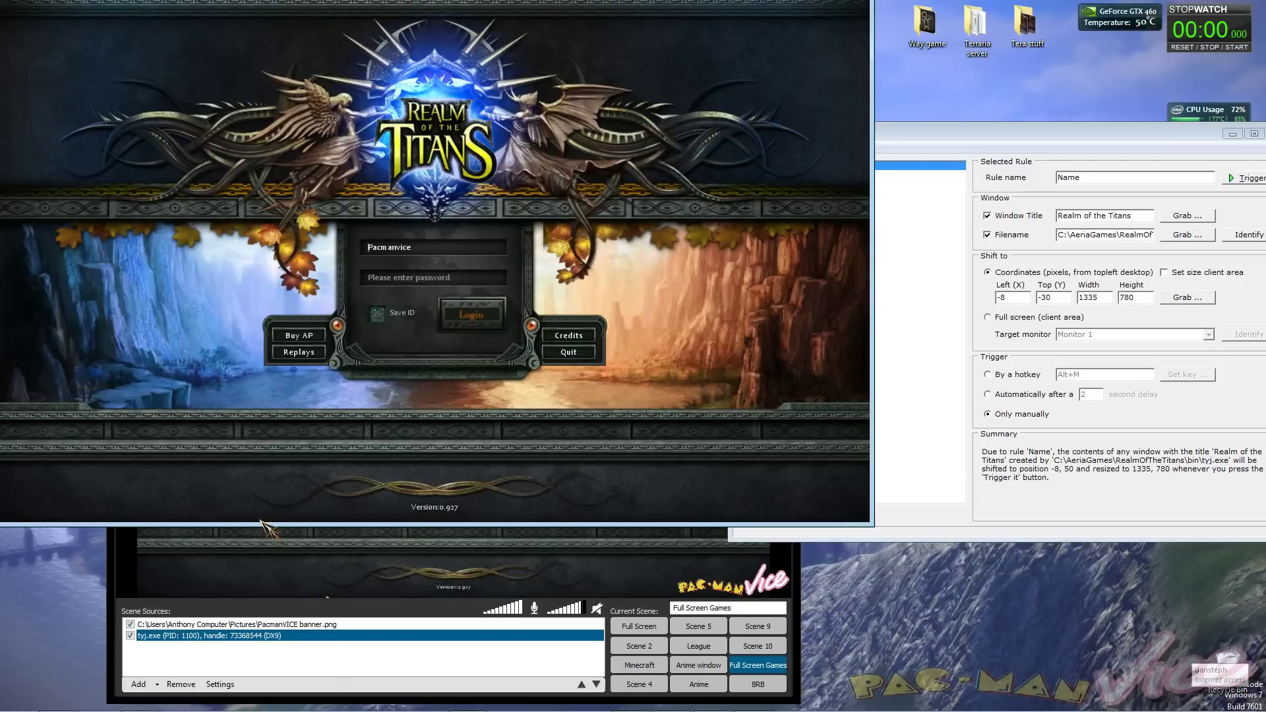
key(alt+Tab)
click(371, 571)
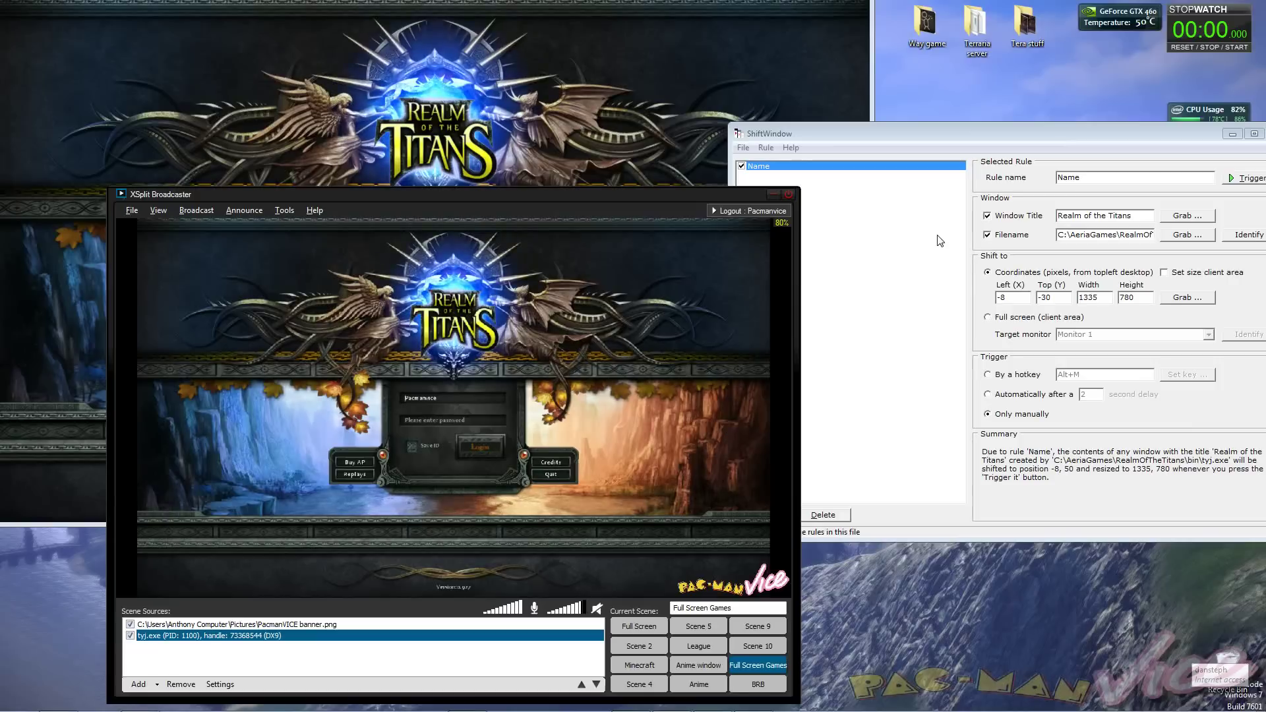
click(810, 298)
key(alt+Tab)
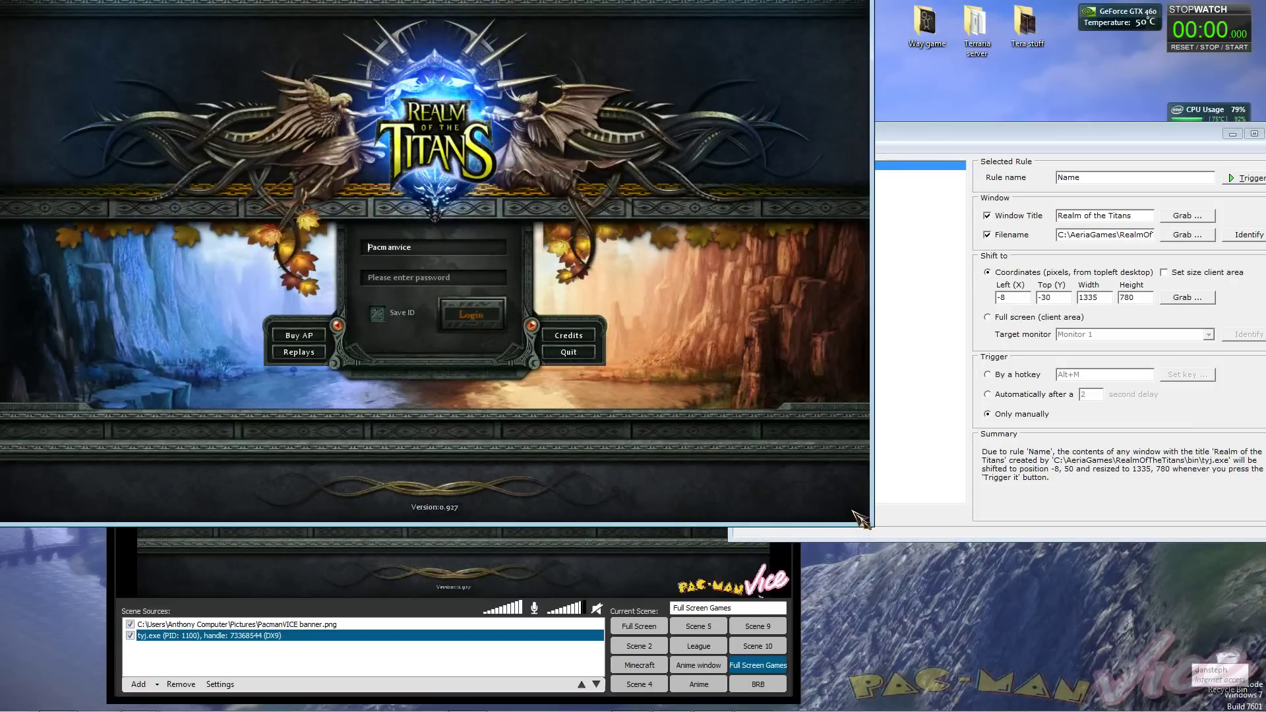
Set the rule's target height to 830 and position to 0, 0, trigger it, and check the capture in XSplit.
key(alt+Tab)
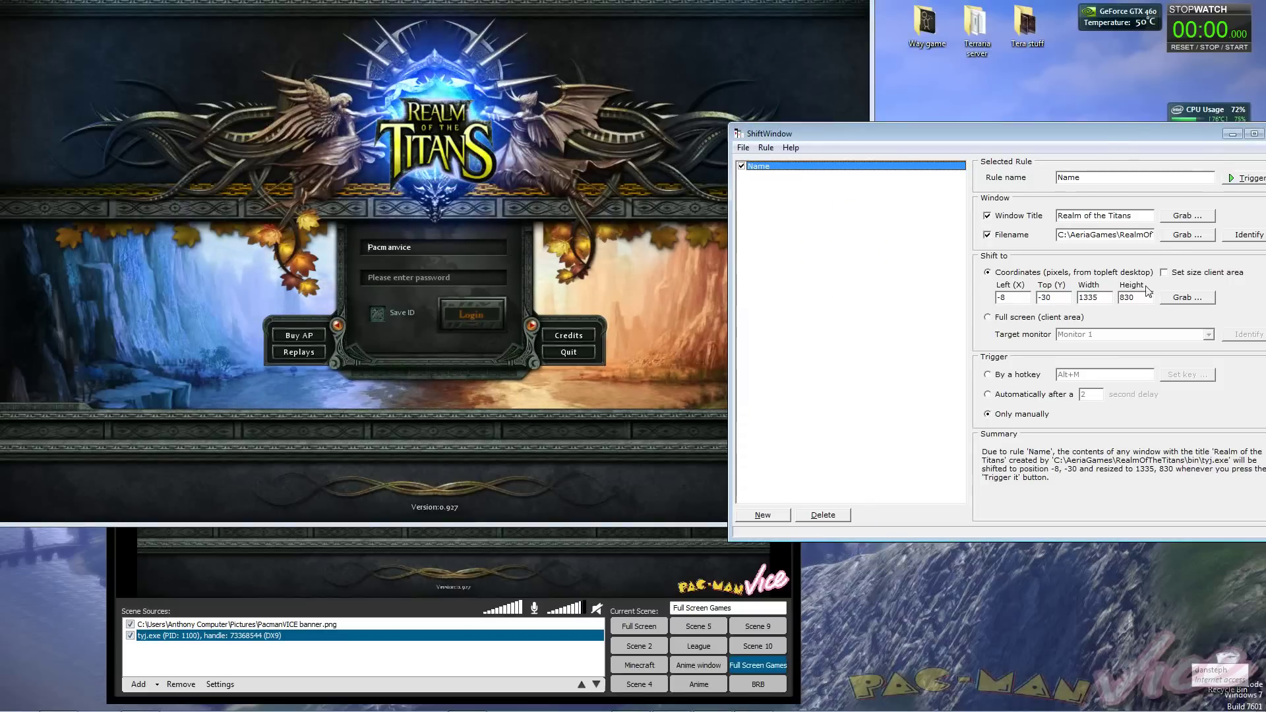
key(Tab)
text(0)
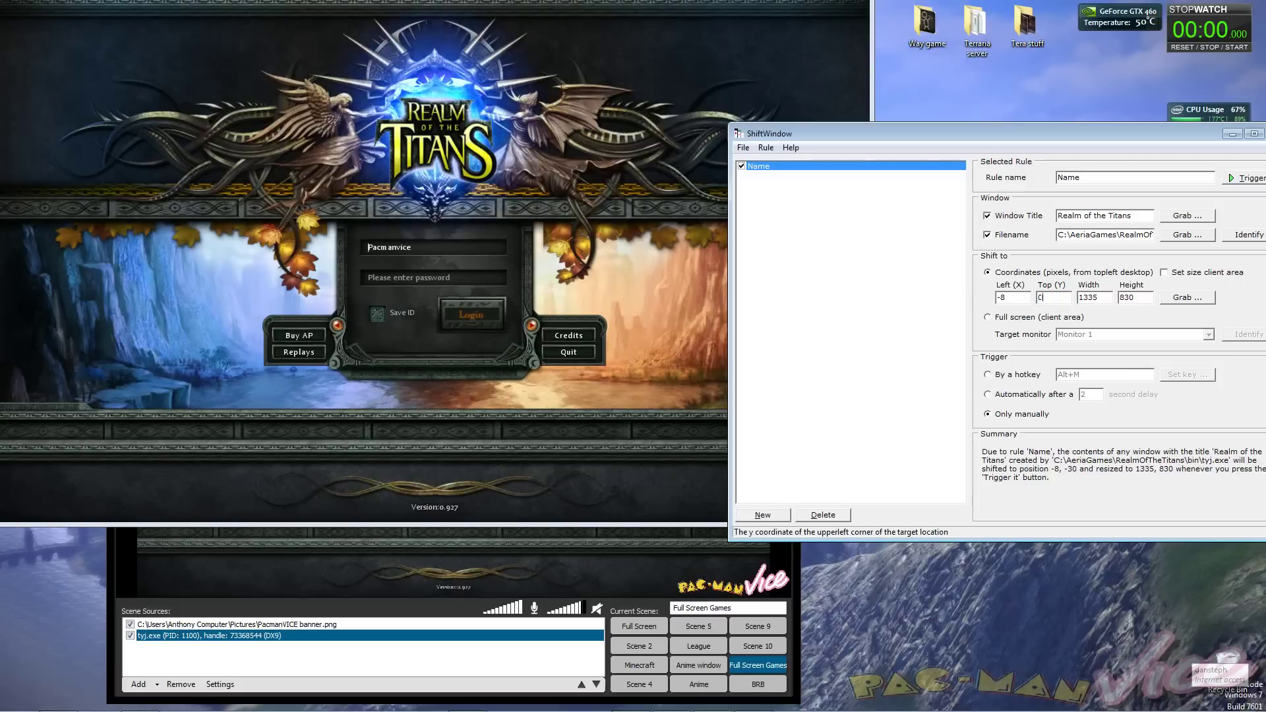
key(shift+Tab)
text(0)
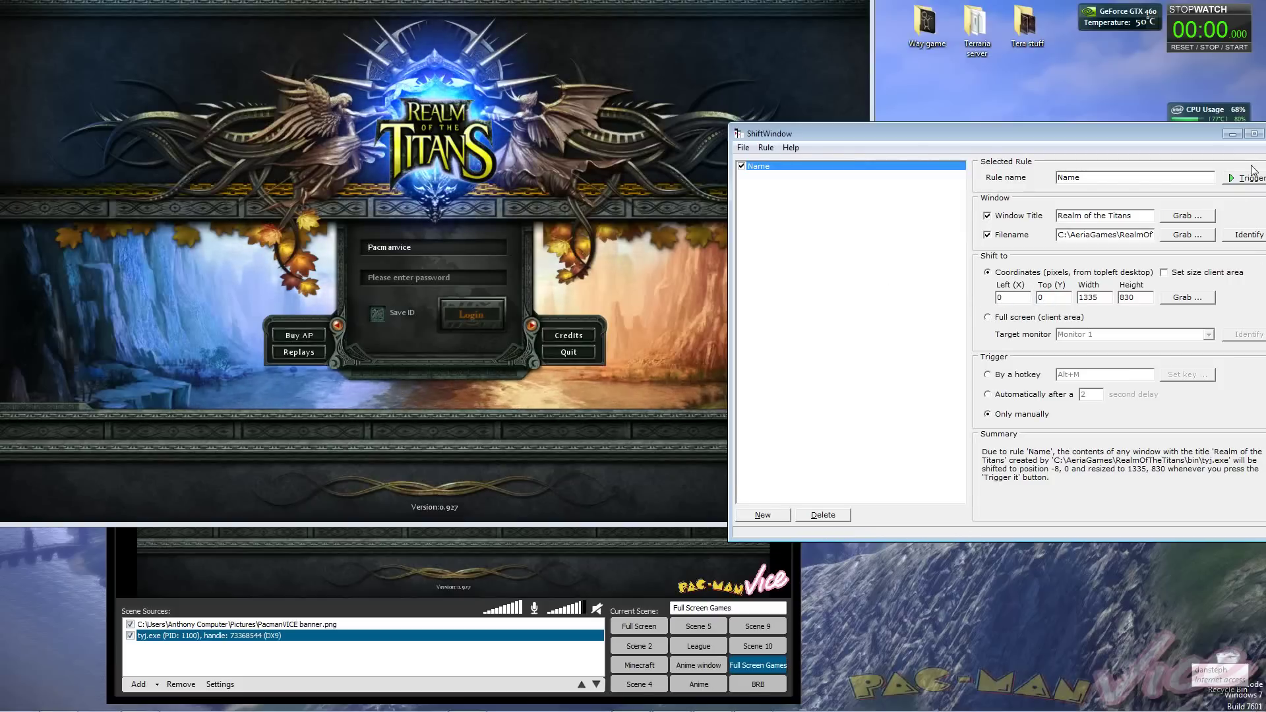
key(alt+t)
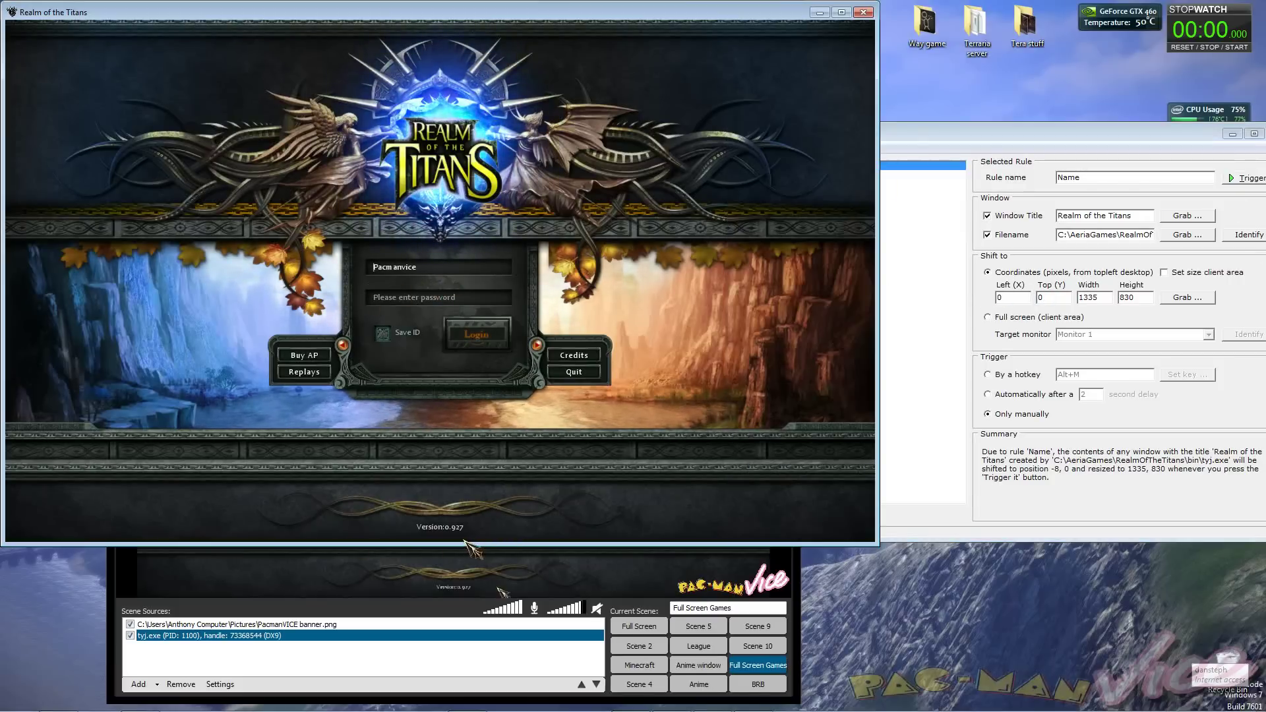
key(alt+Tab)
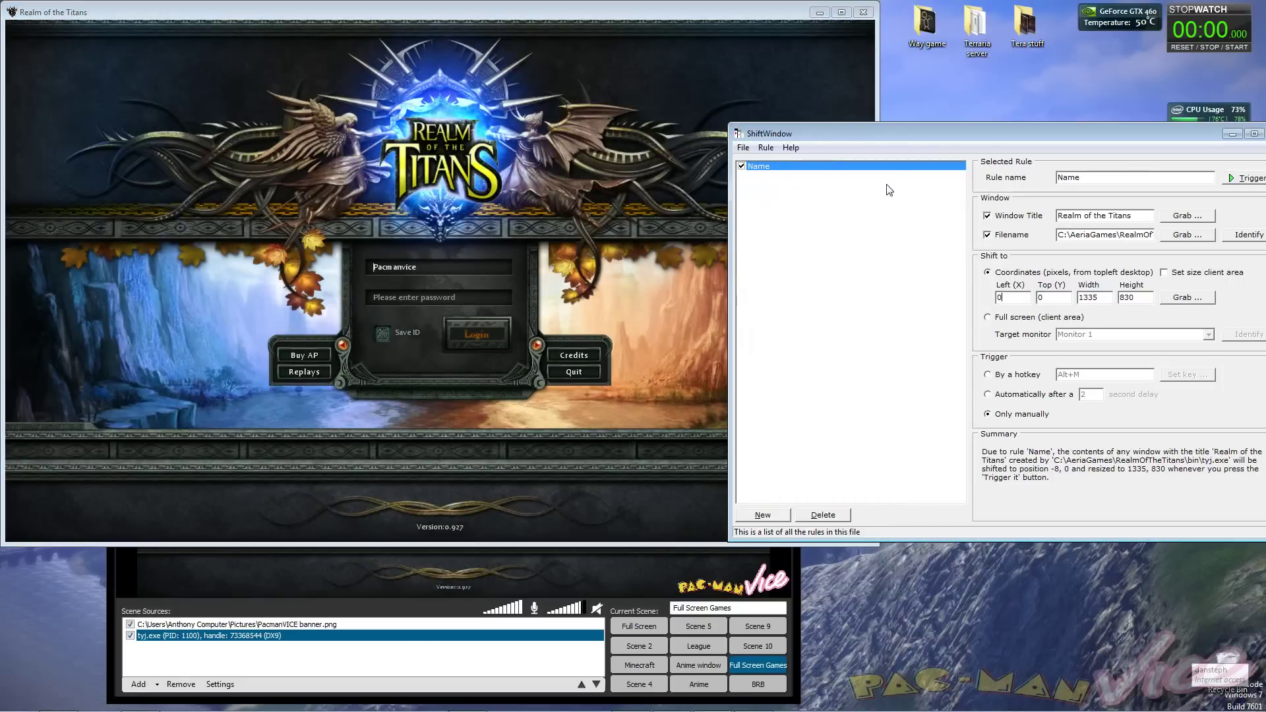
click(388, 574)
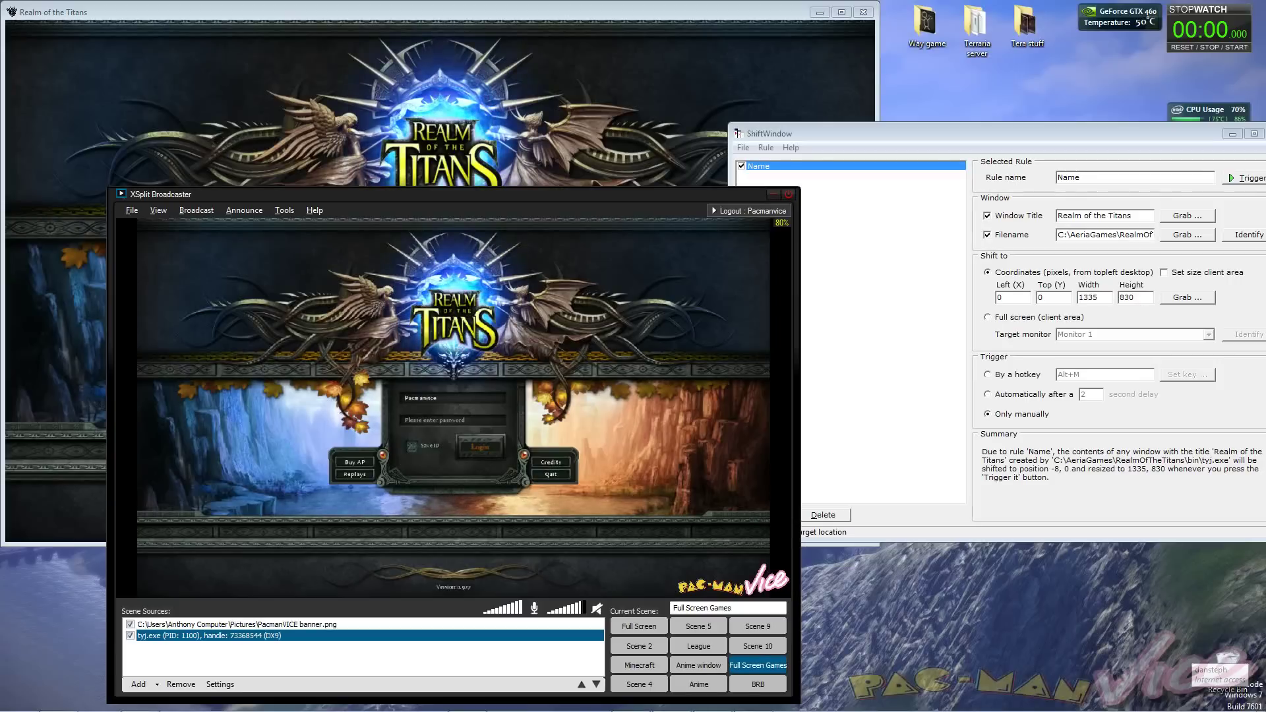
key(alt+Tab)
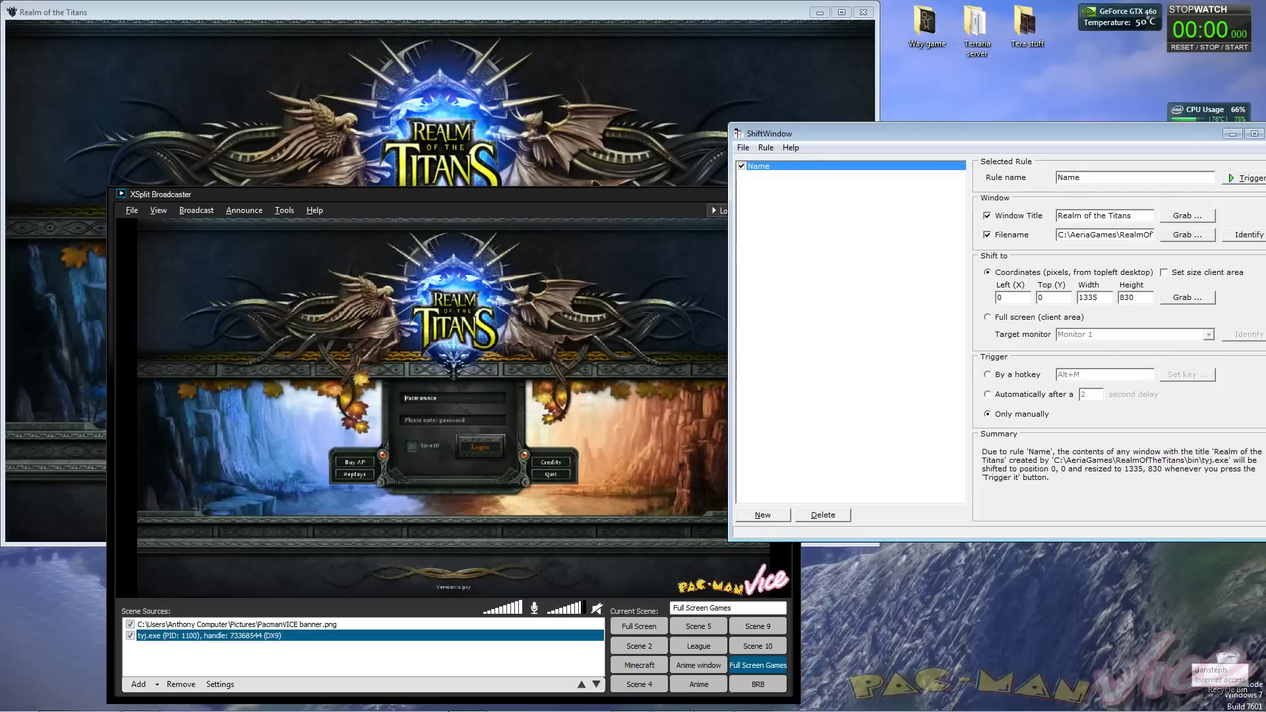
key(alt+Tab)
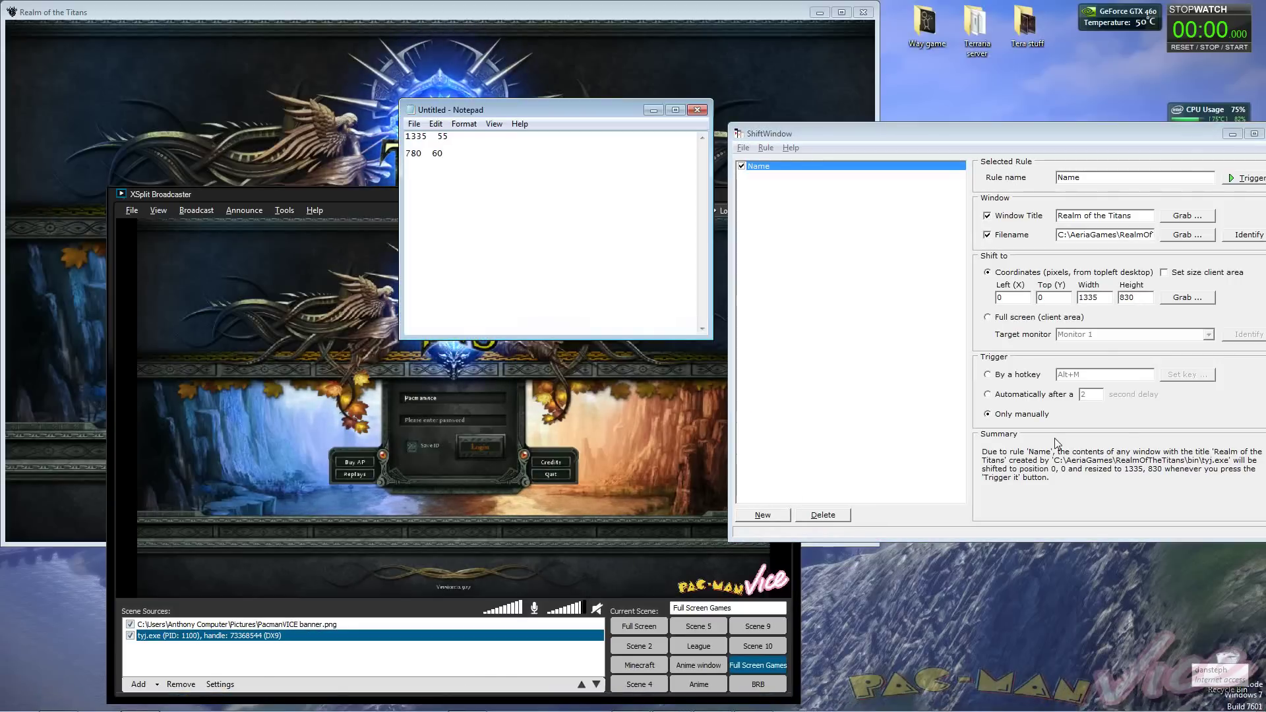
Set the rule's target height to 780, trigger it on the game window, and return to ShiftWindow.
click(1117, 288)
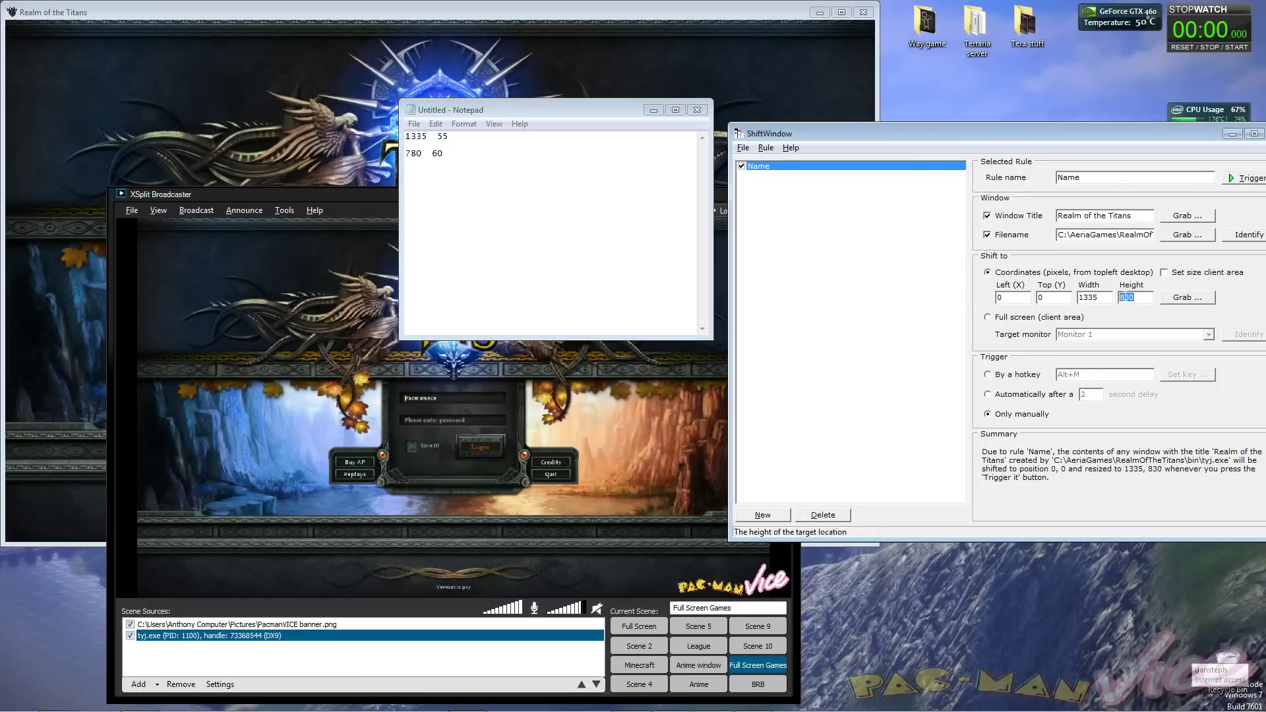
text(780)
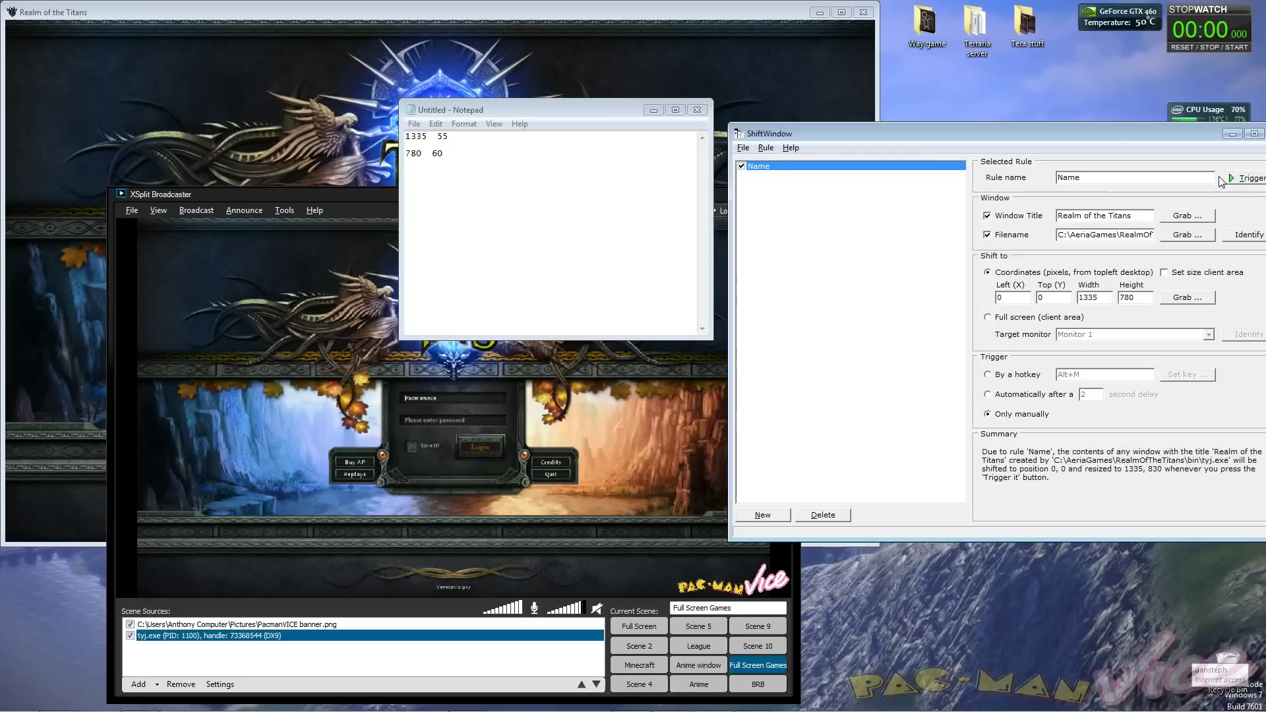
click(1247, 180)
click(441, 261)
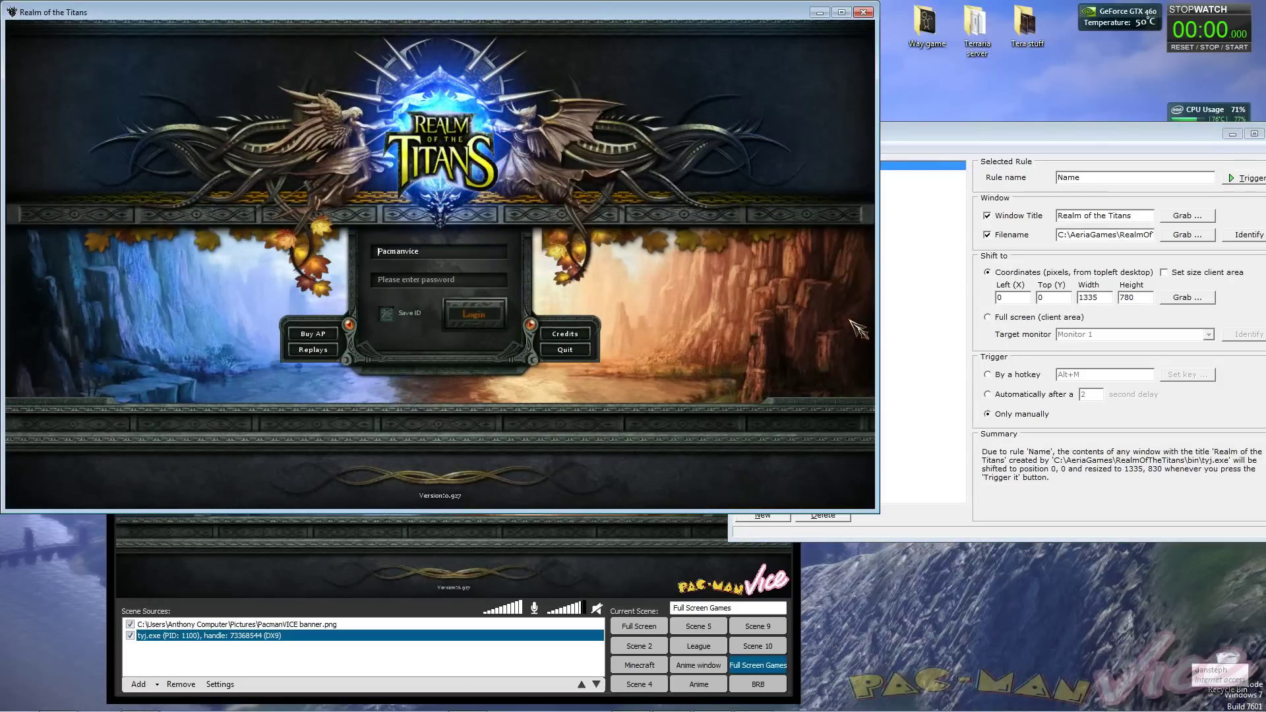
click(884, 264)
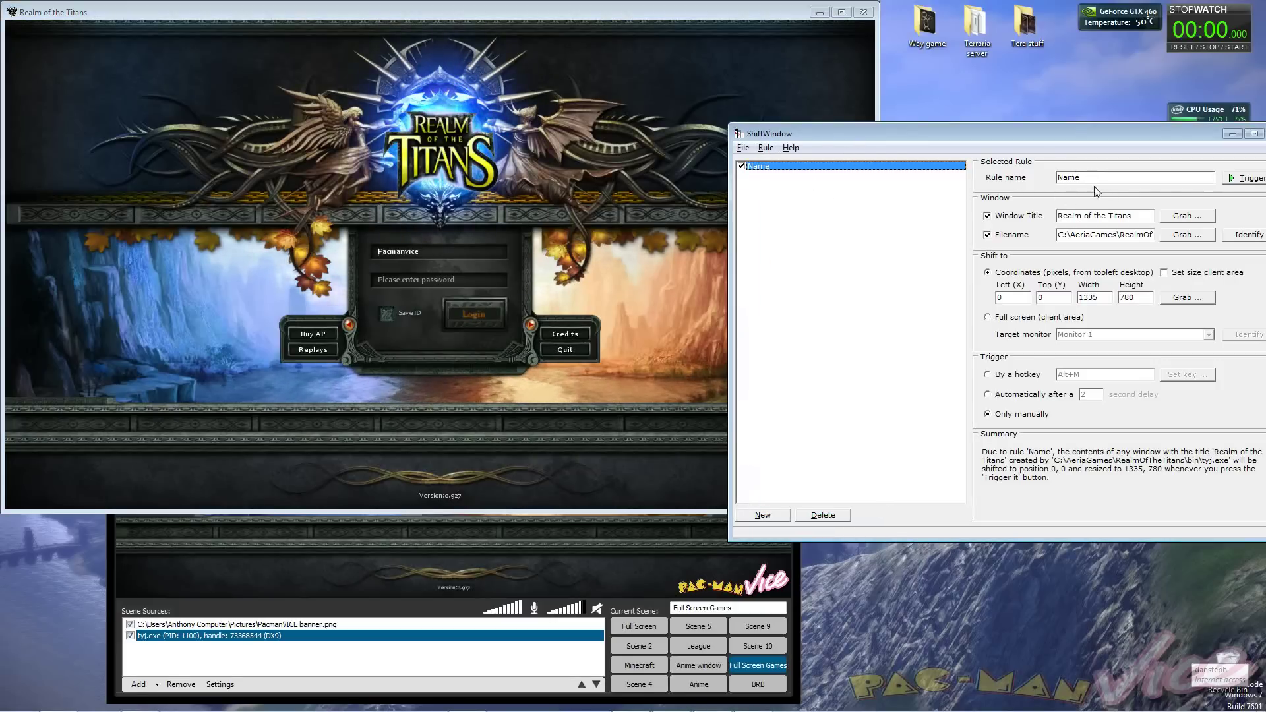
Rename the selected rule as Rott.
click(968, 186)
text(rO)
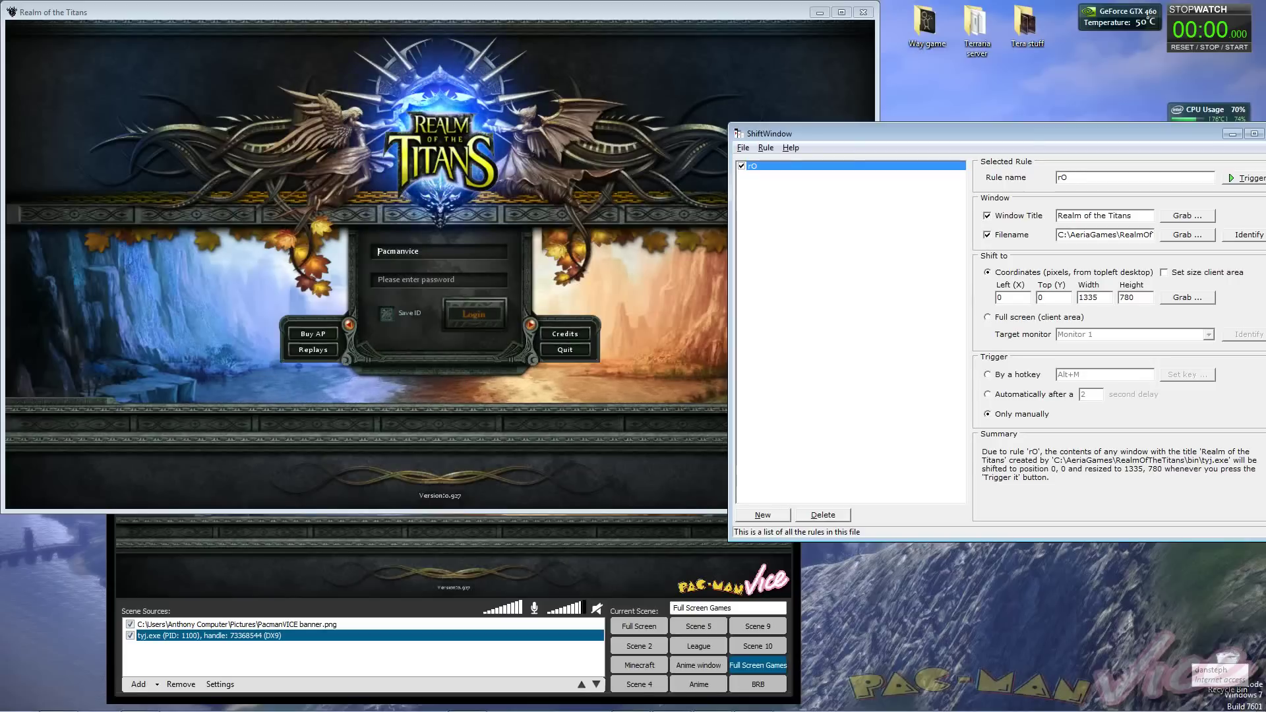
key(BackSpace)
key(BackSpace)
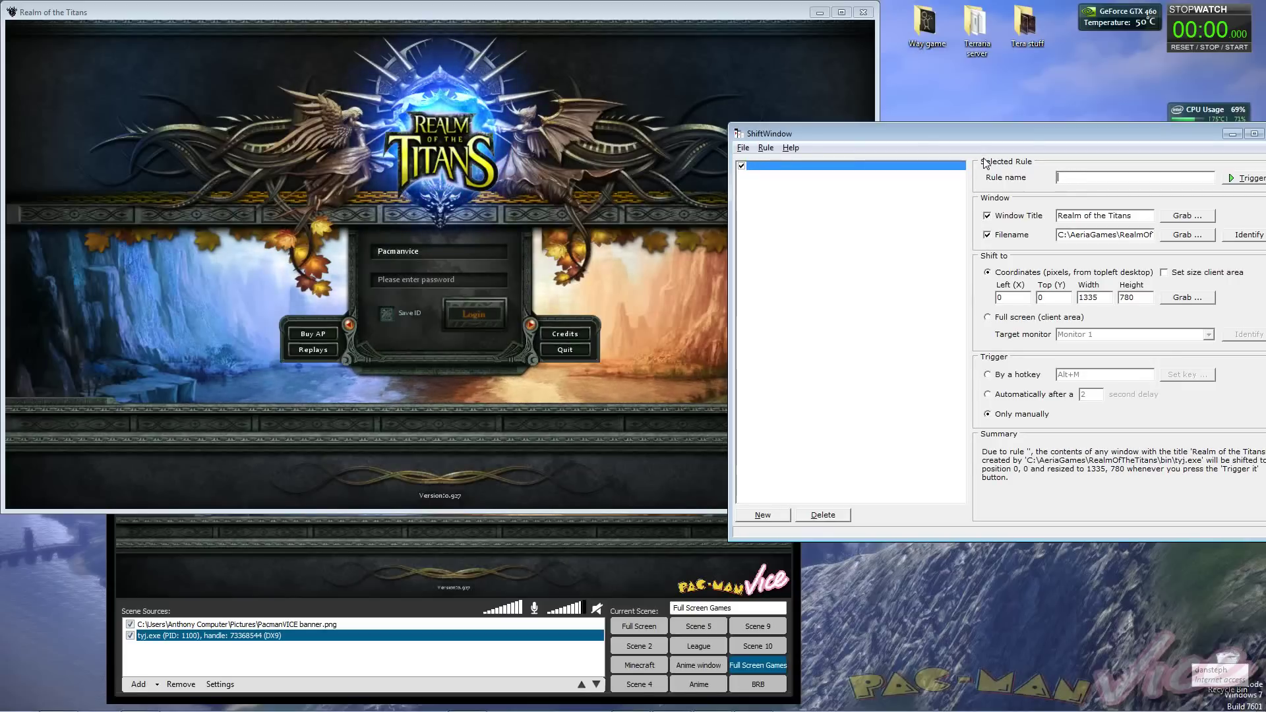
text(Ro)
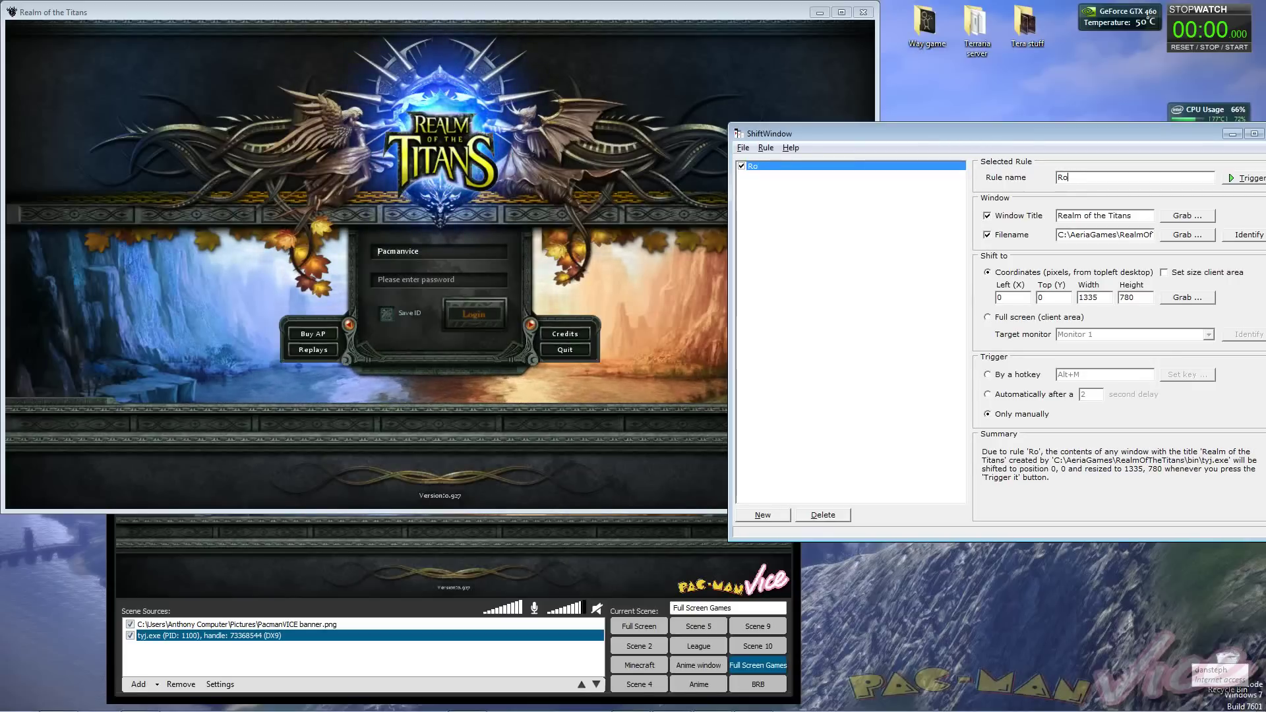
text(tt)
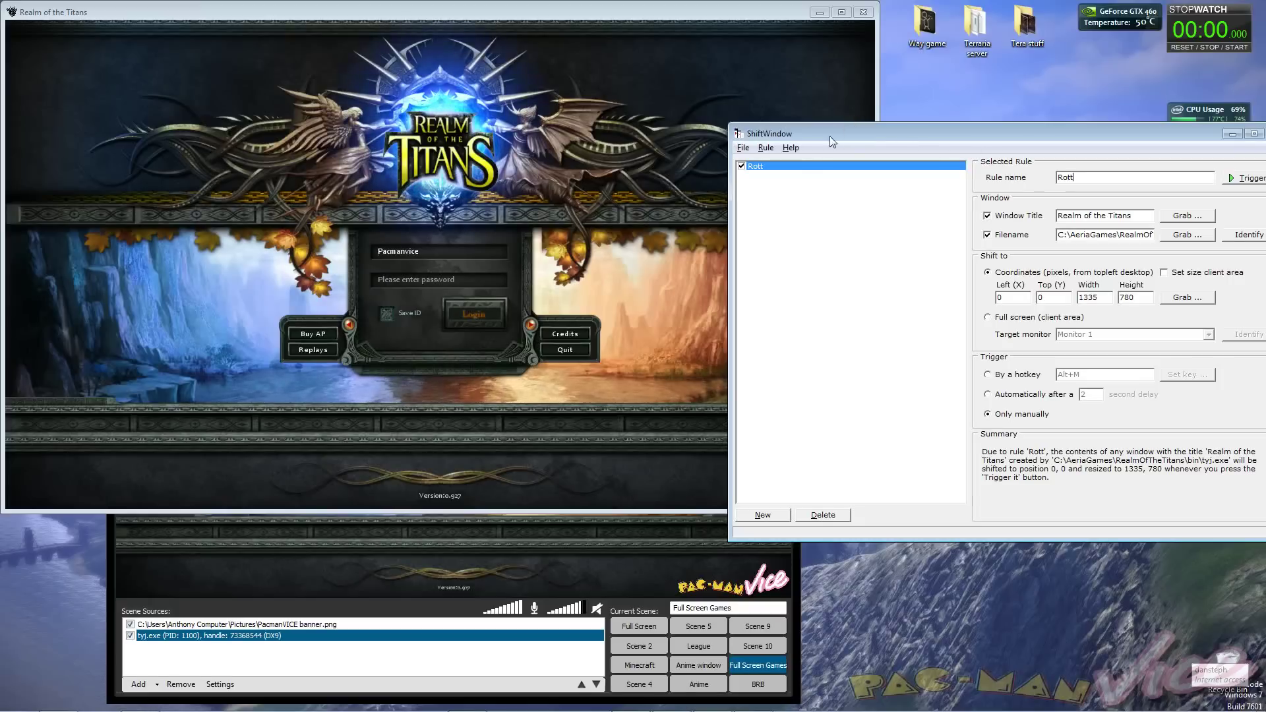
Save the rule set over the existing RoTT.swr file in the ShiftWindow rules folder.
click(746, 150)
click(773, 197)
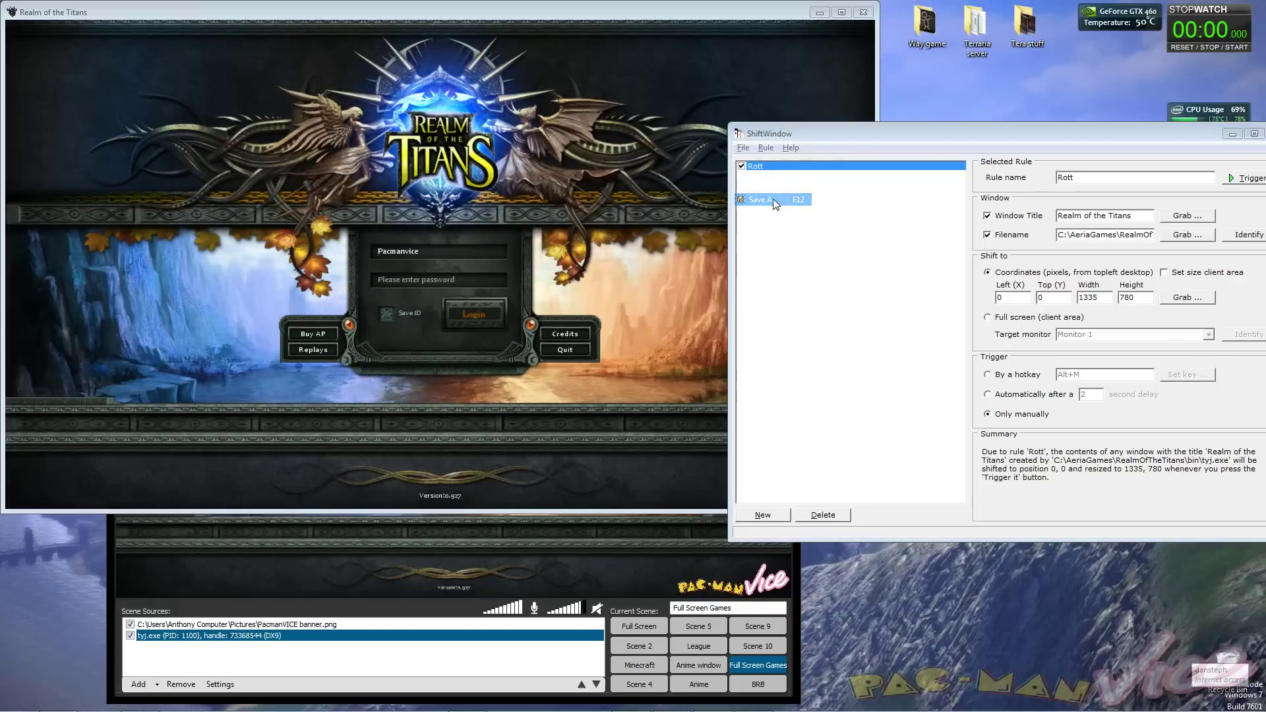
click(653, 212)
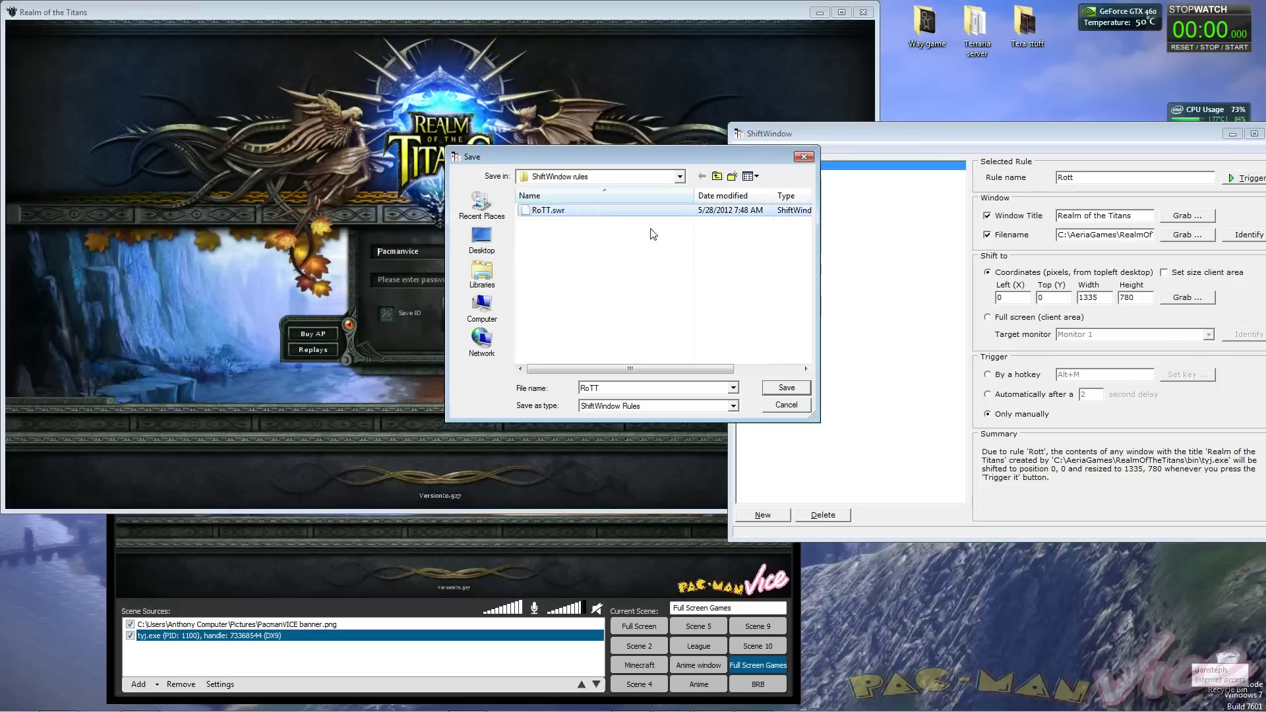
click(801, 390)
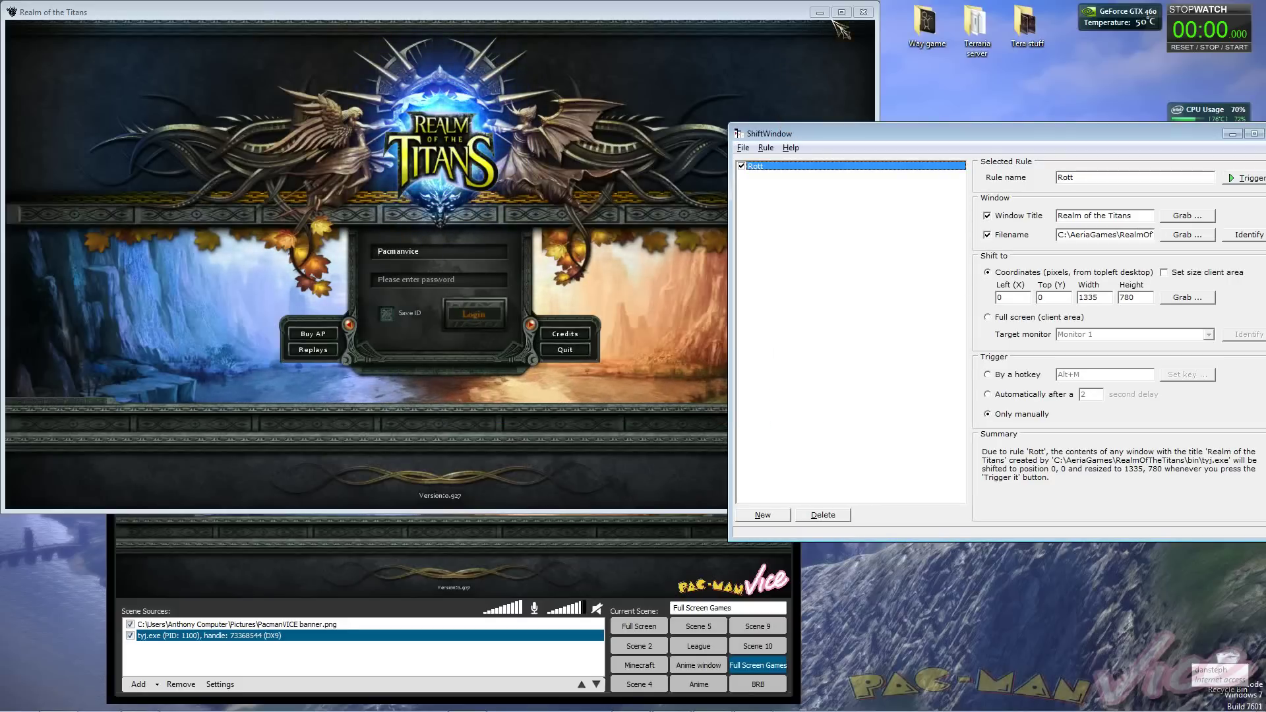
Quit Realm of the Titans and switch XSplit Broadcaster to the Full Screen scene.
click(393, 435)
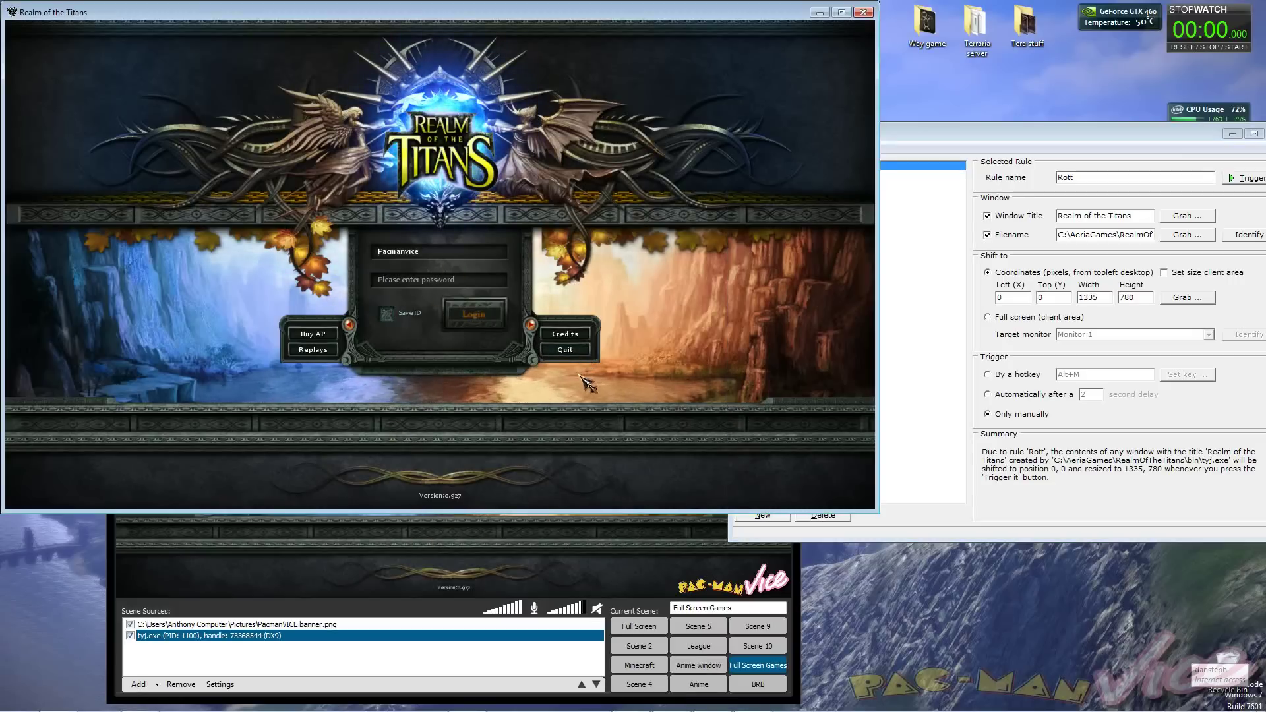
click(566, 350)
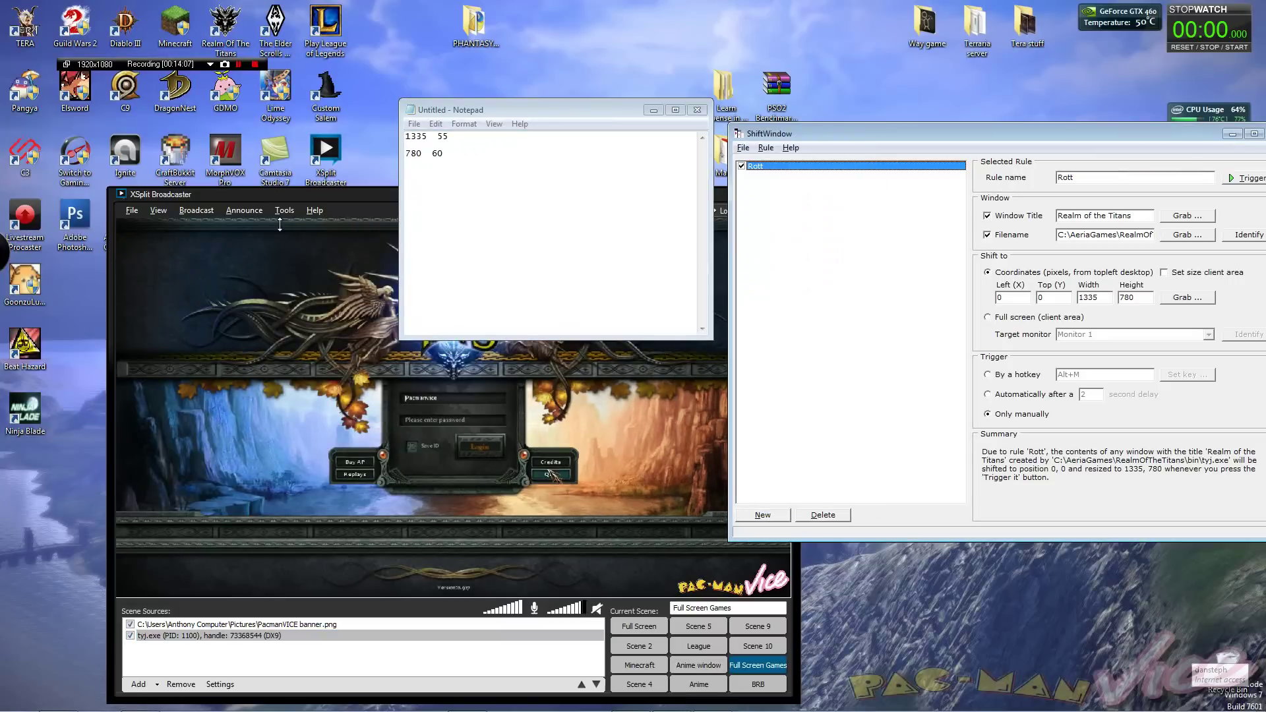
click(296, 200)
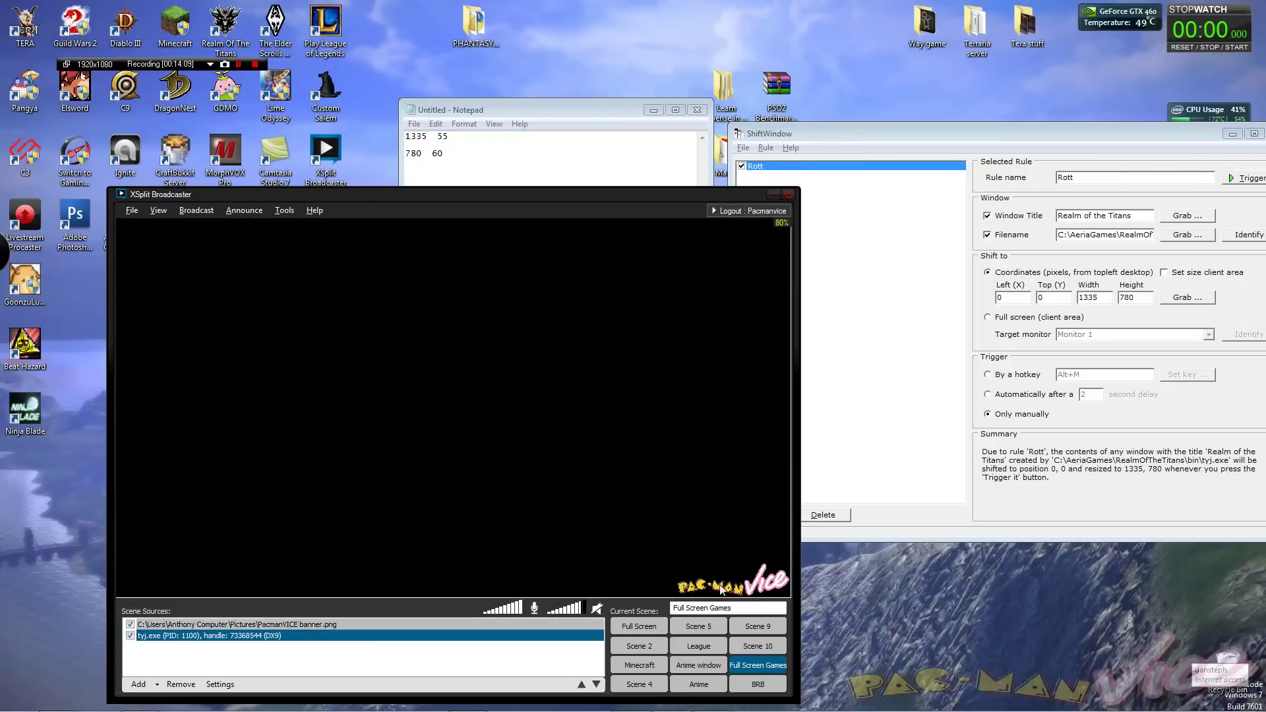
click(640, 626)
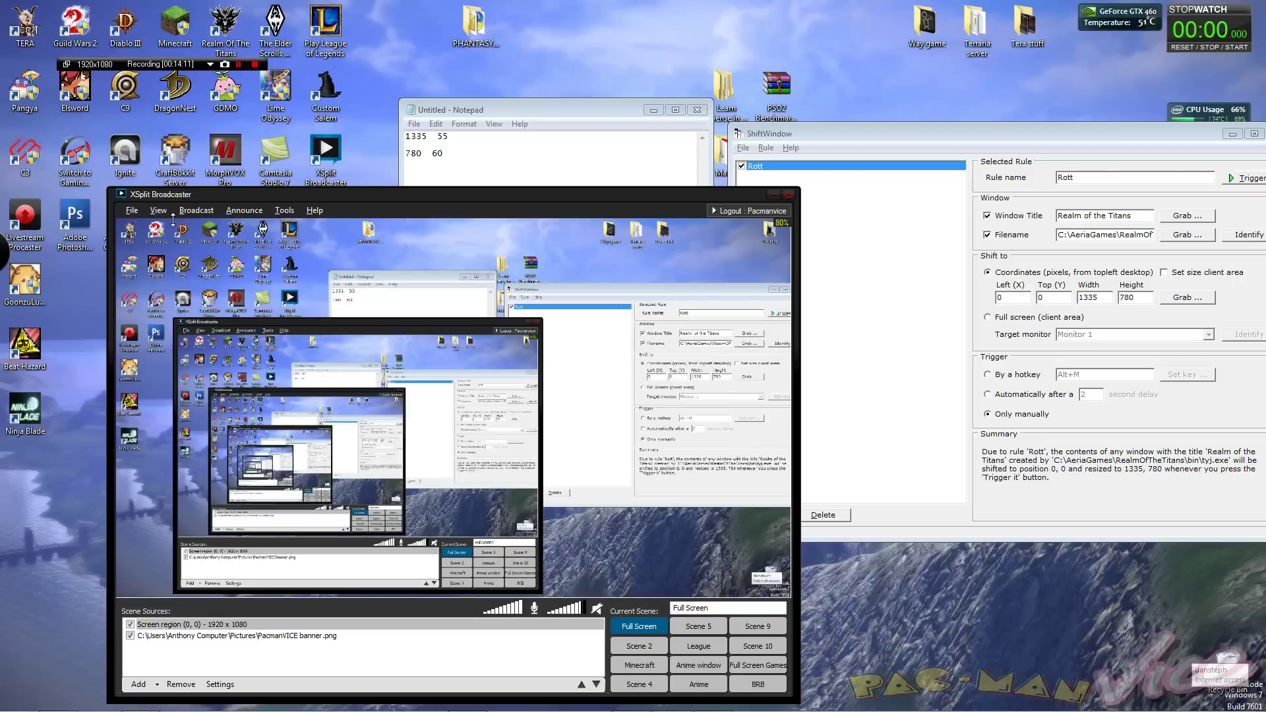
Scale the XSplit viewport to 30% and minimize the XSplit window.
click(158, 210)
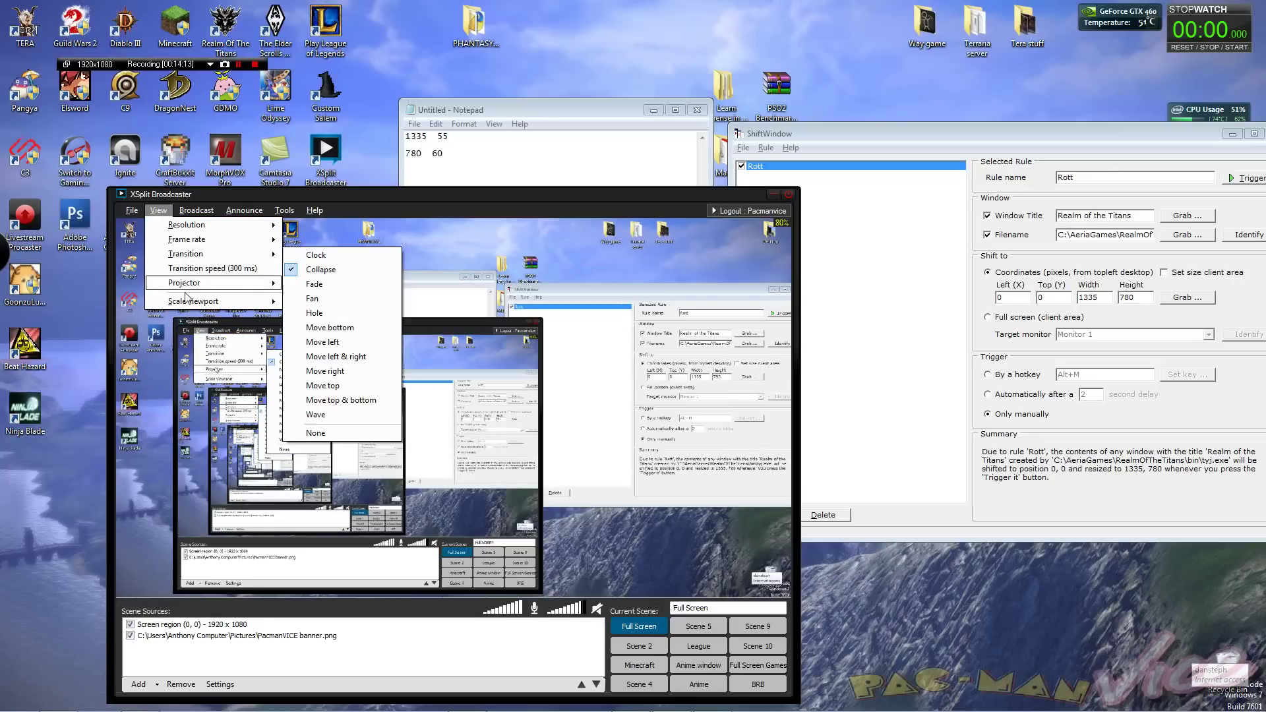
mouse_move(198, 301)
click(314, 404)
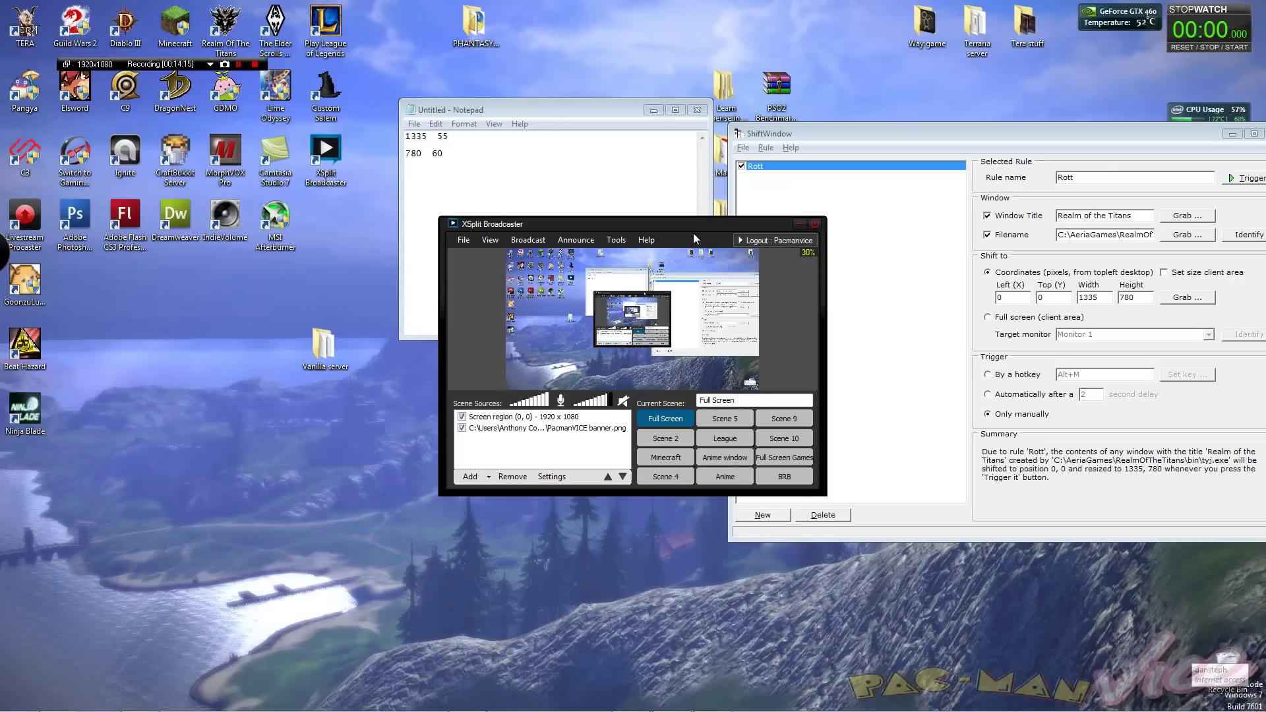
click(801, 224)
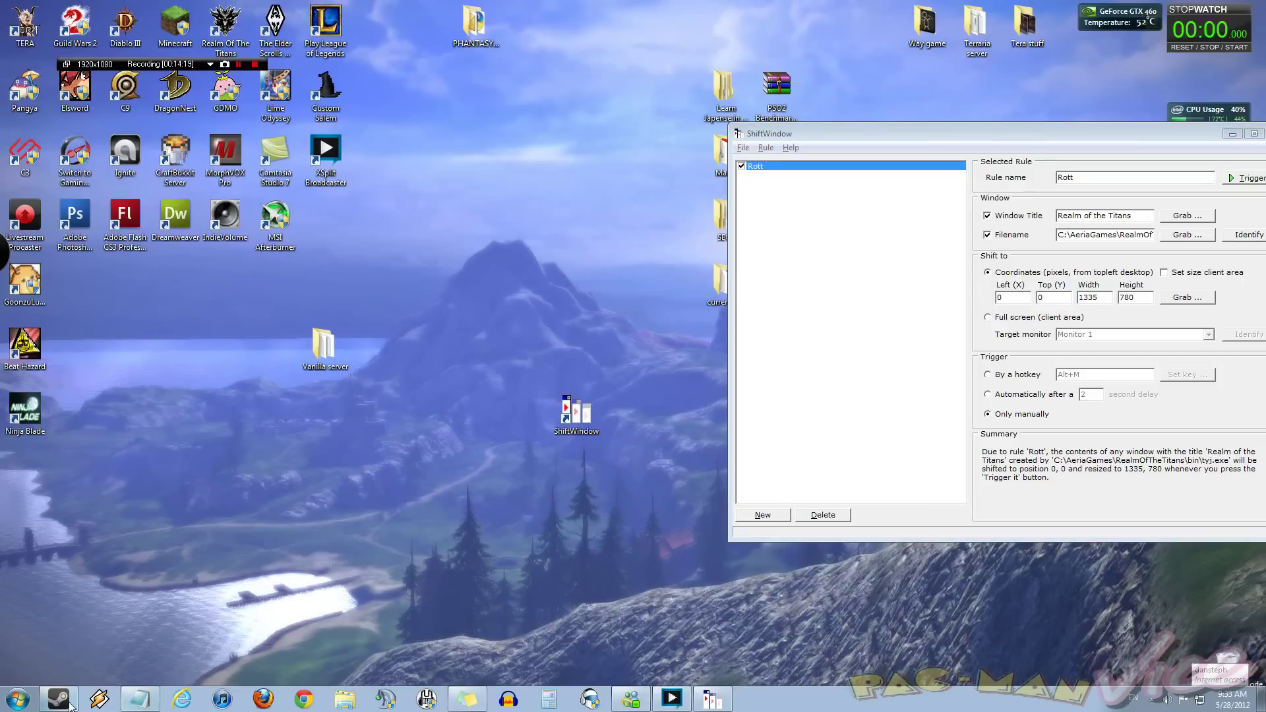
Switch to the Steam library, find BIT.TRIP RUNNER in the games list, and launch it.
click(112, 665)
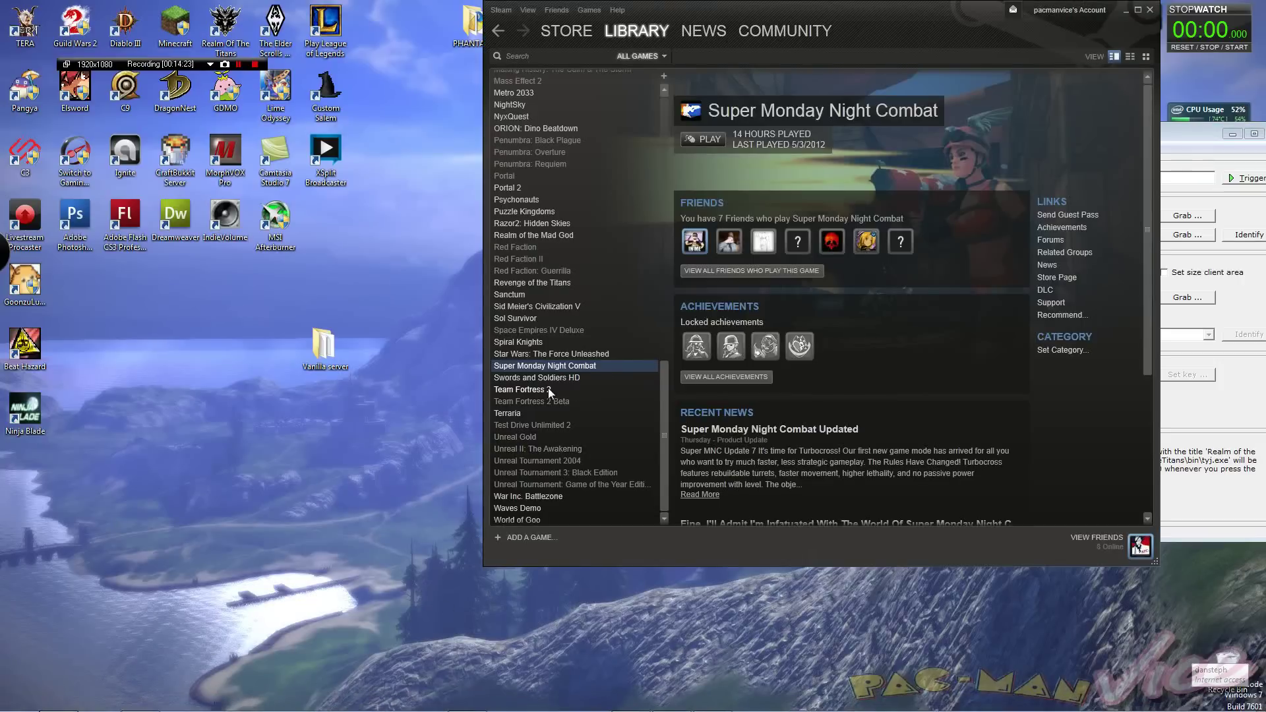
scroll(581, 237, up, 20)
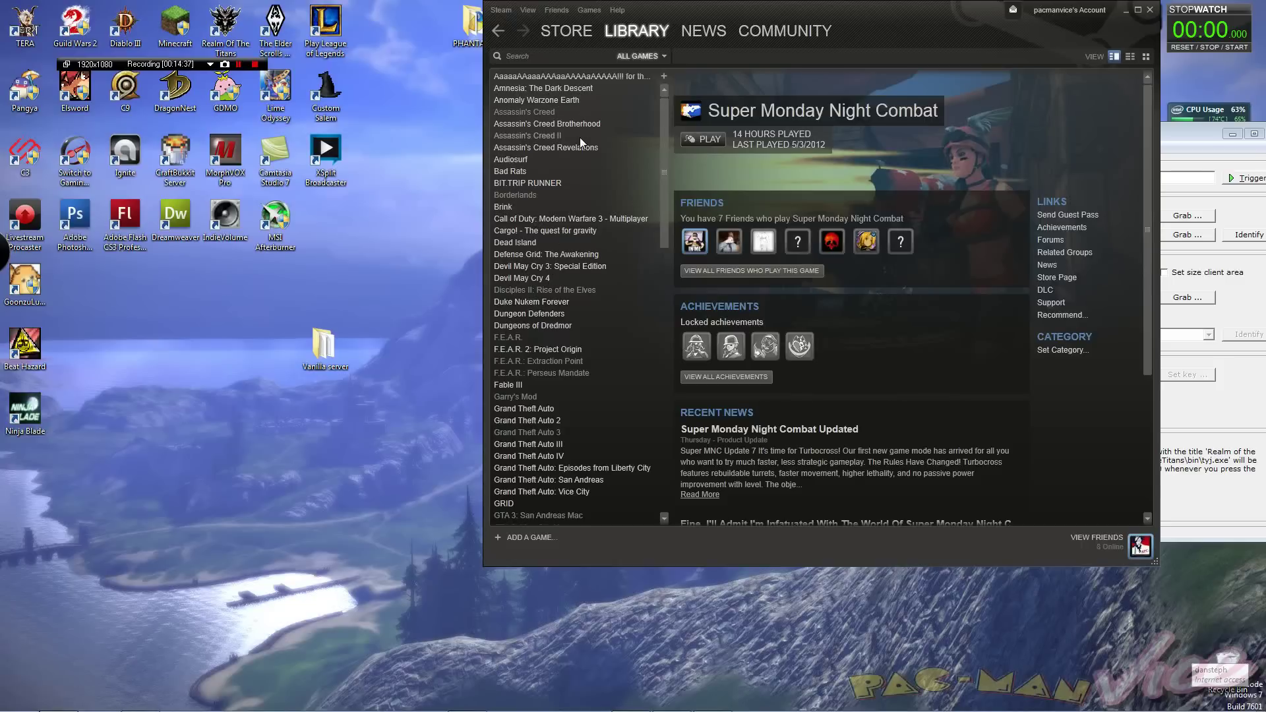
click(557, 184)
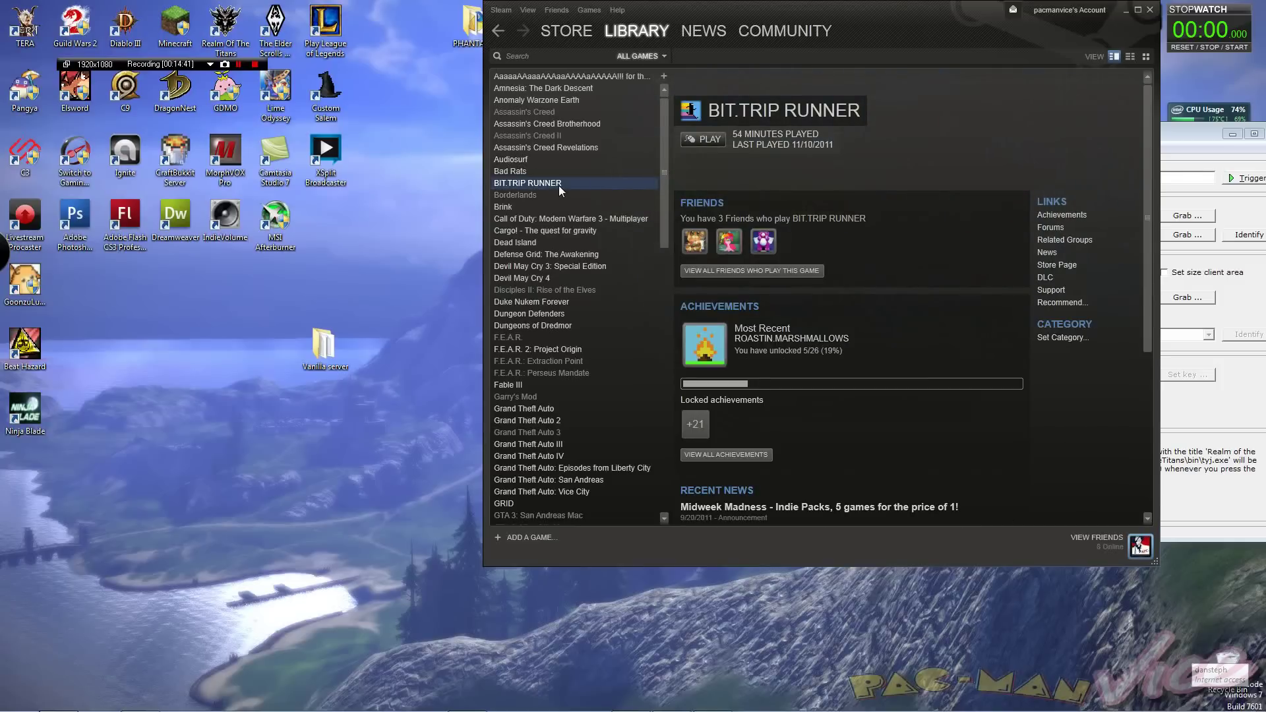
double_click(559, 186)
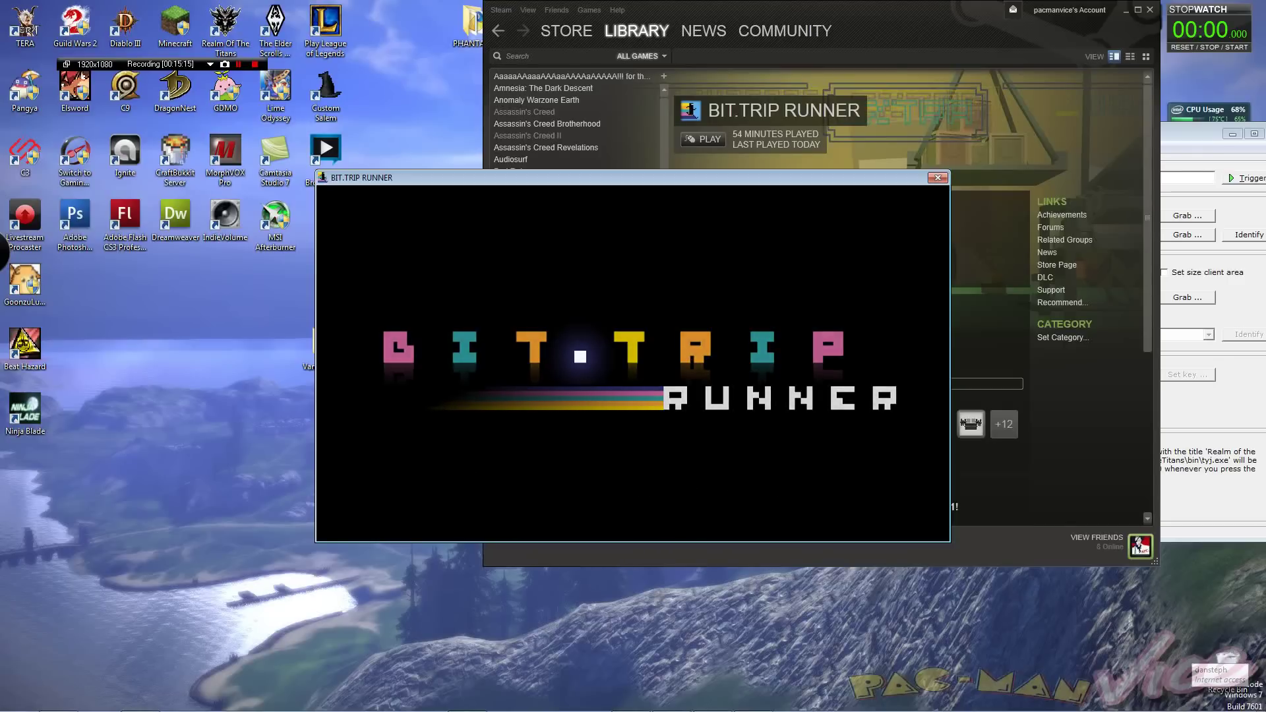
Enter the main menu of BIT.TRIP RUNNER and open its Options screen.
key(Return)
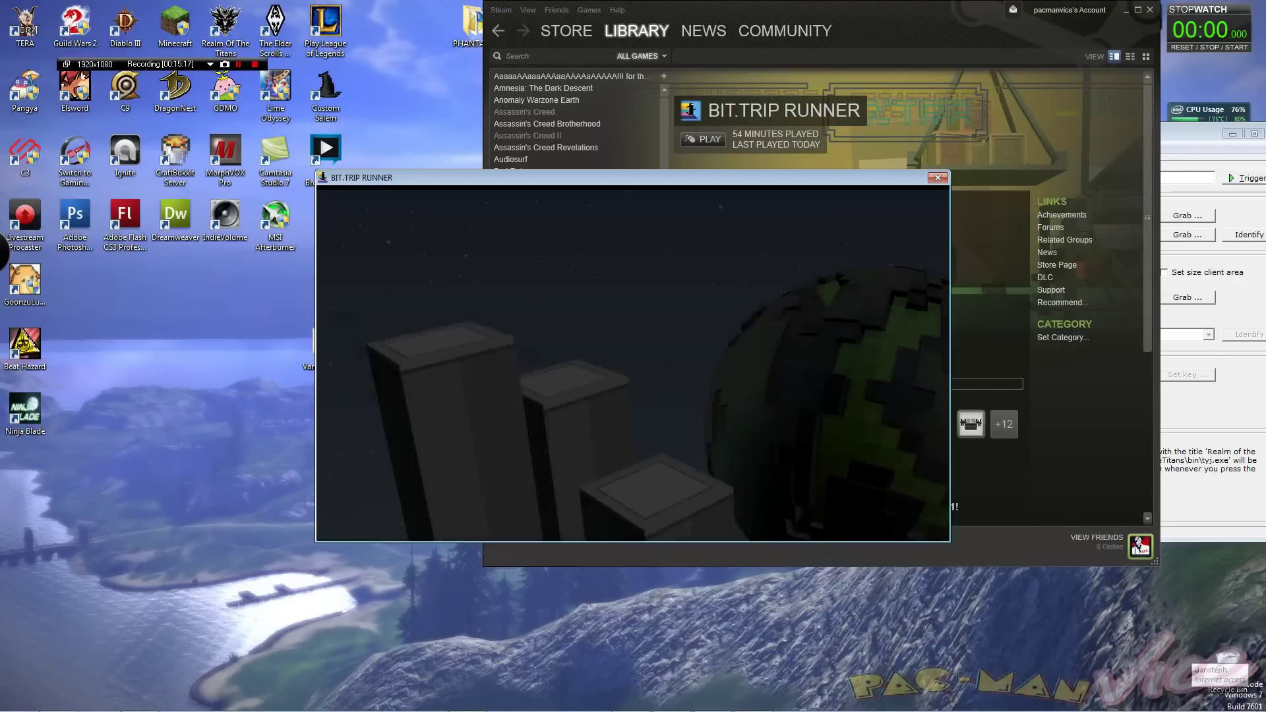
key(alt+Tab)
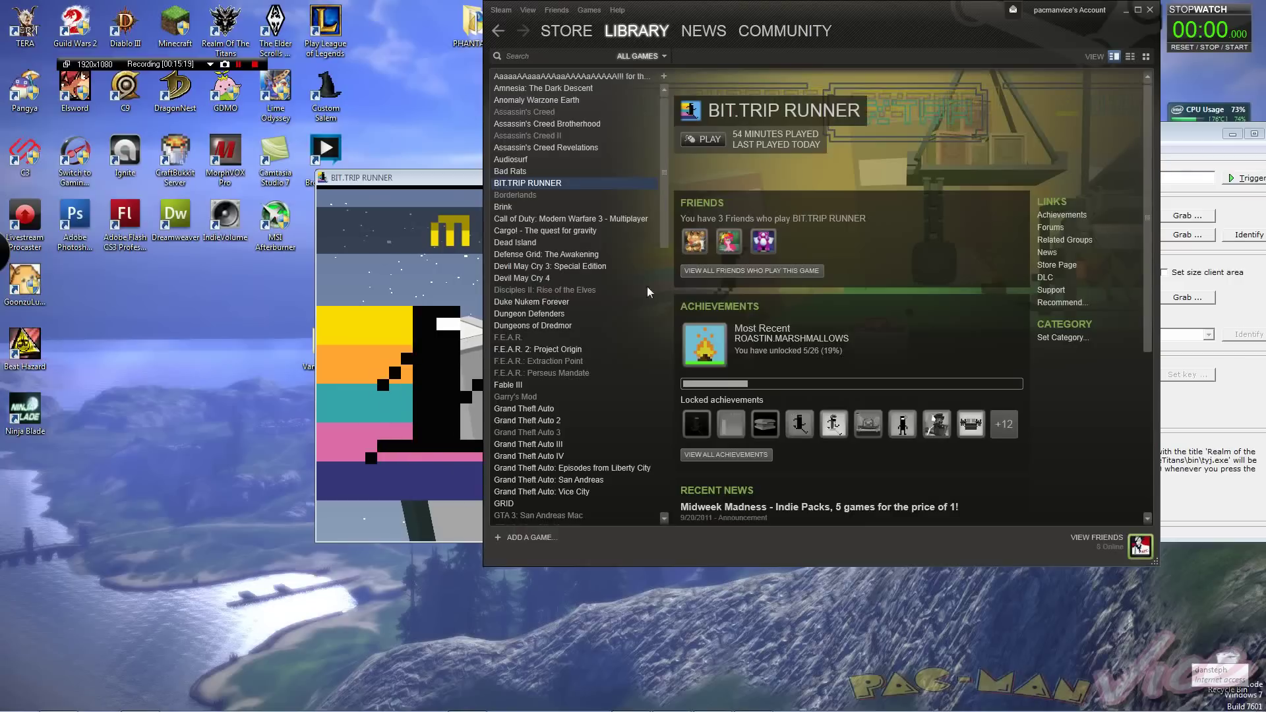
key(alt+Tab)
key(Down)
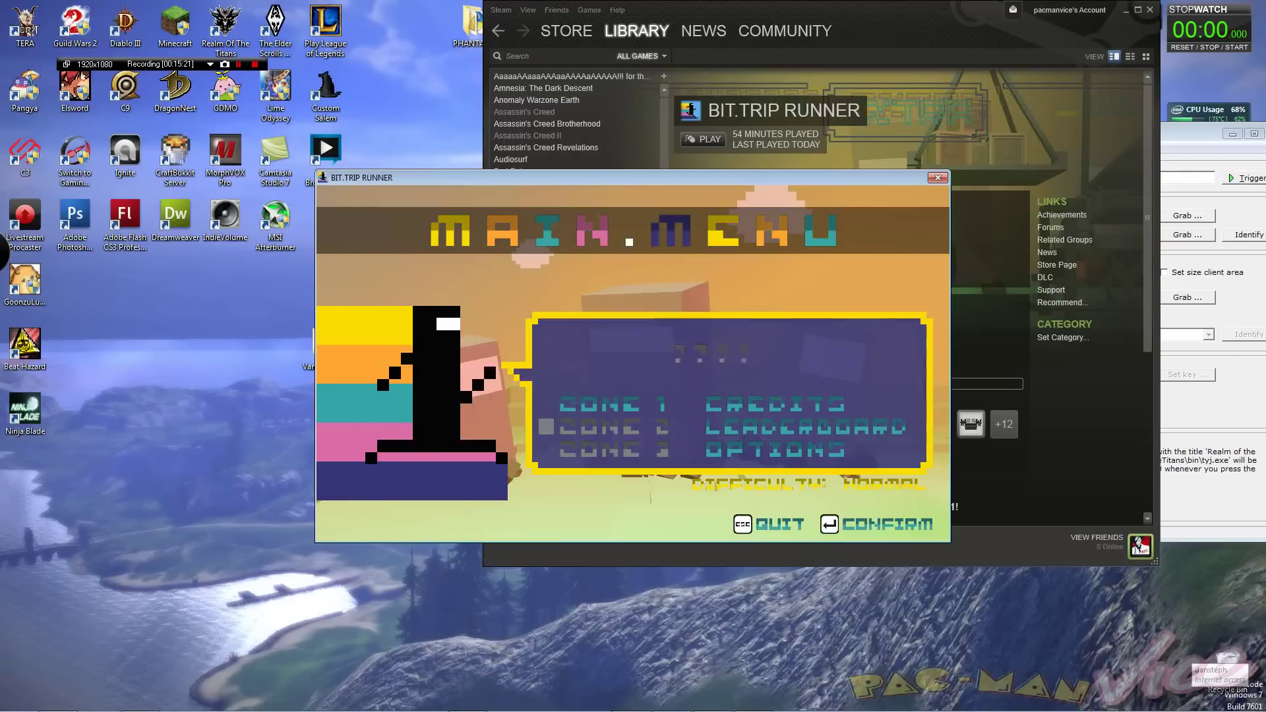
key(Up)
key(Right)
key(Down)
key(Down)
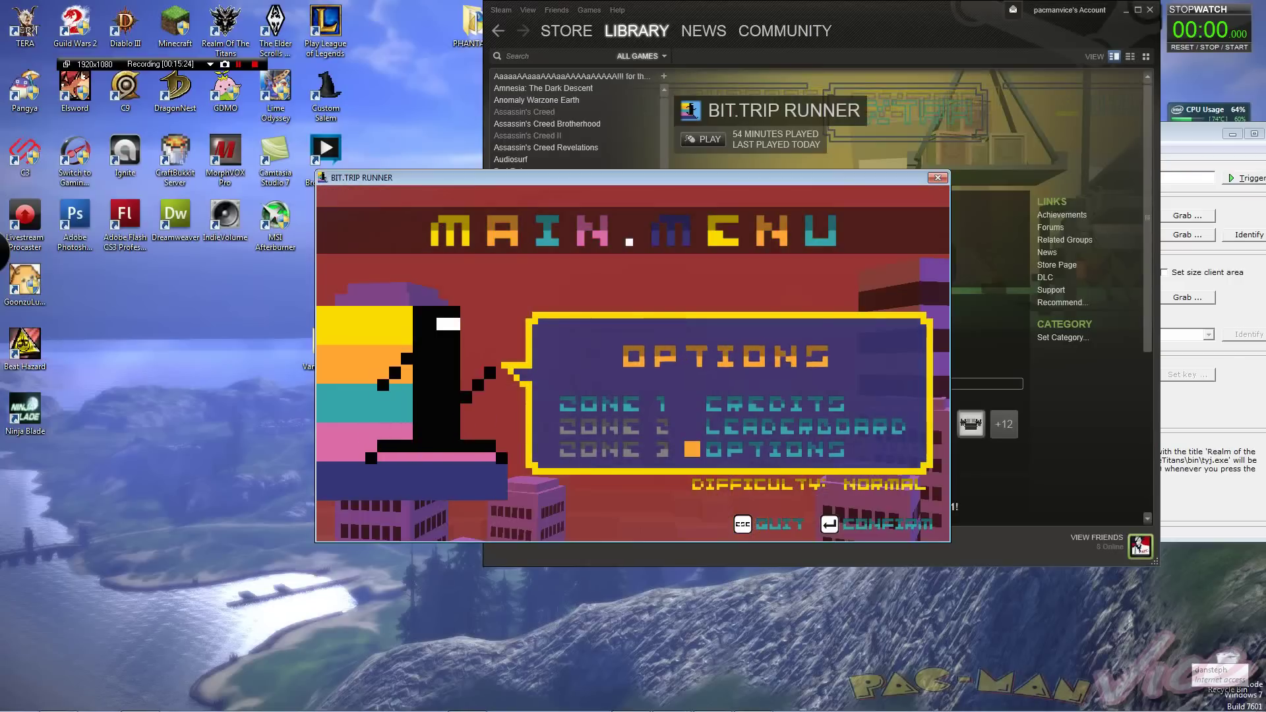
key(Return)
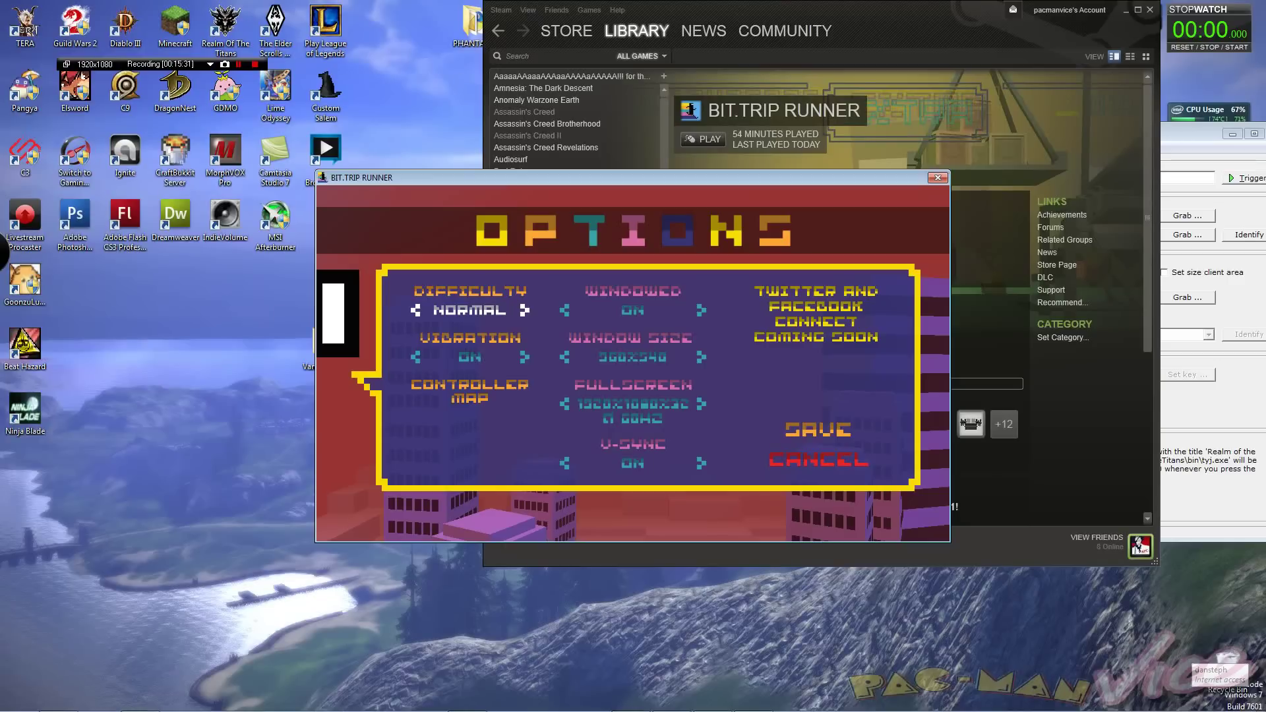
Arrange the game beside ShiftWindow with Steam minimized, and add a new rule with its window title grabbed from BIT.TRIP RUNNER.
drag(463, 178, 180, 87)
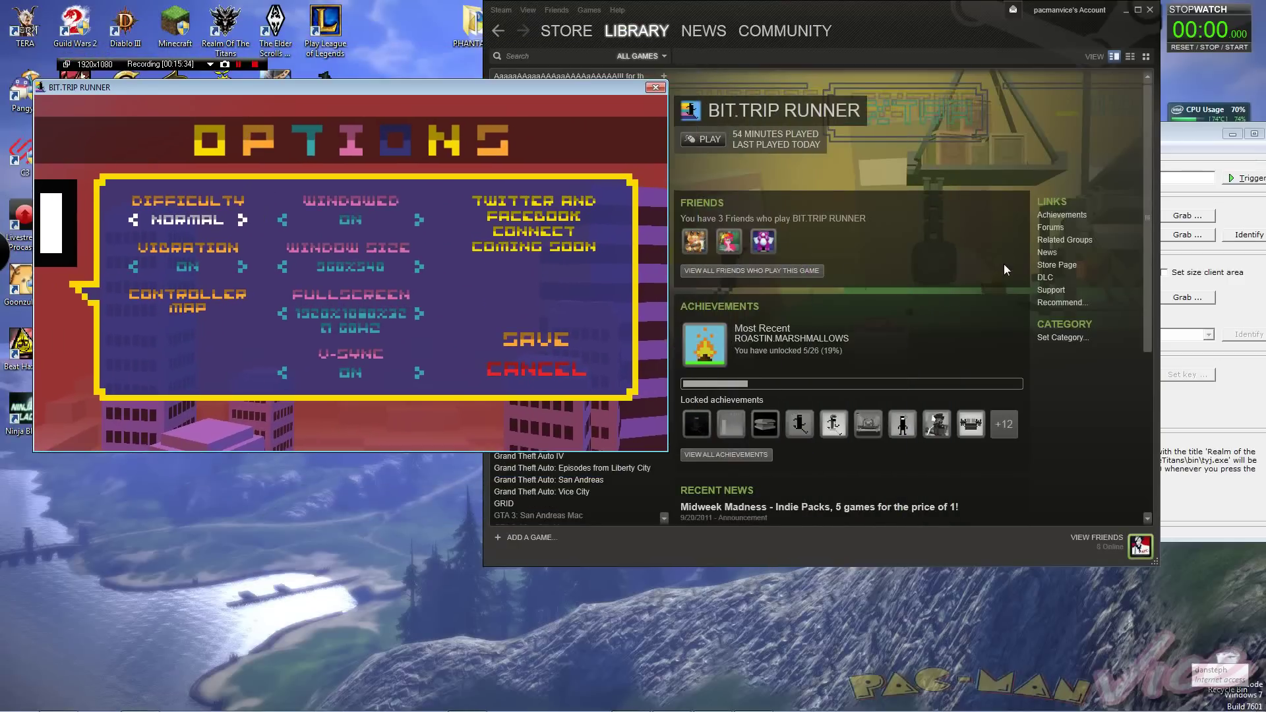
click(1126, 11)
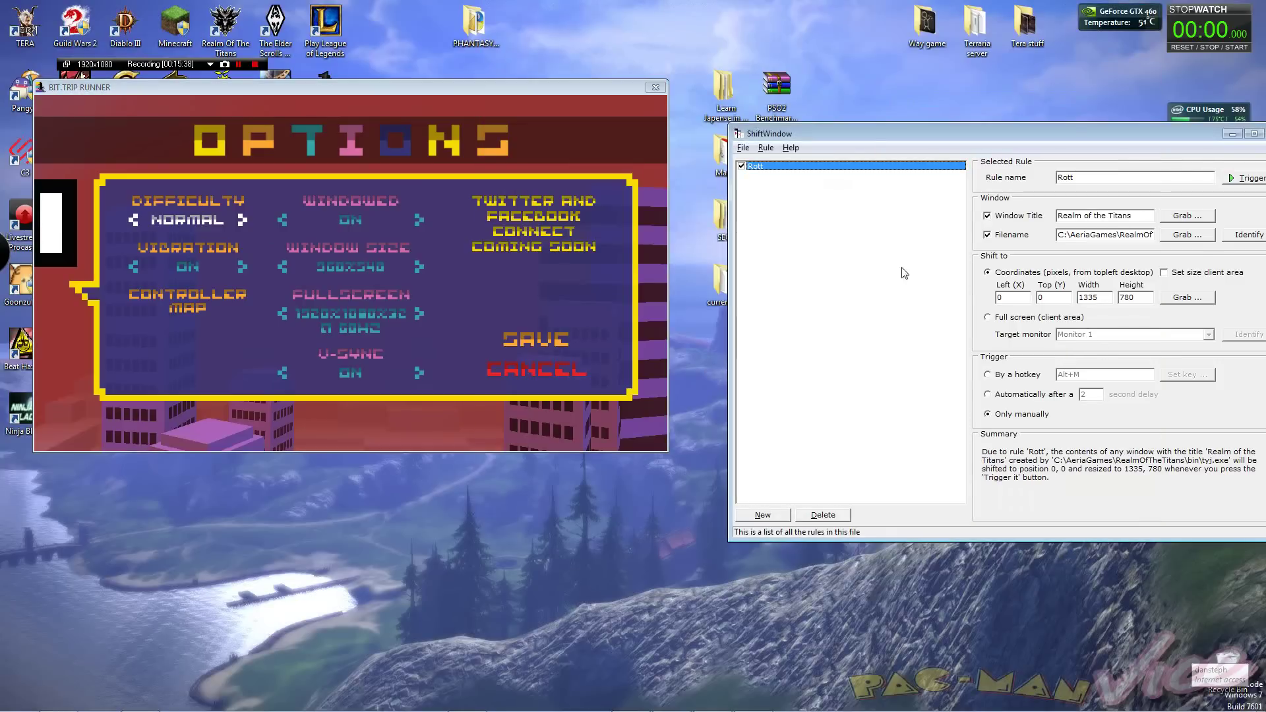
click(763, 515)
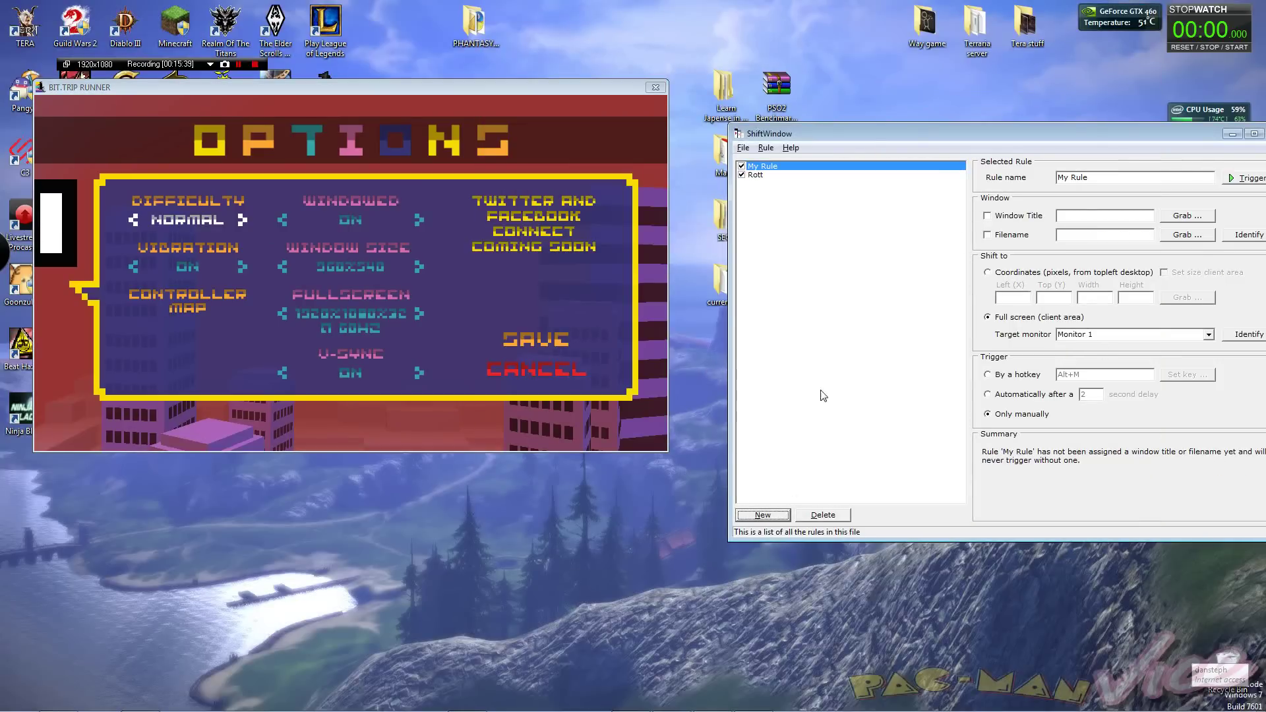
click(1180, 215)
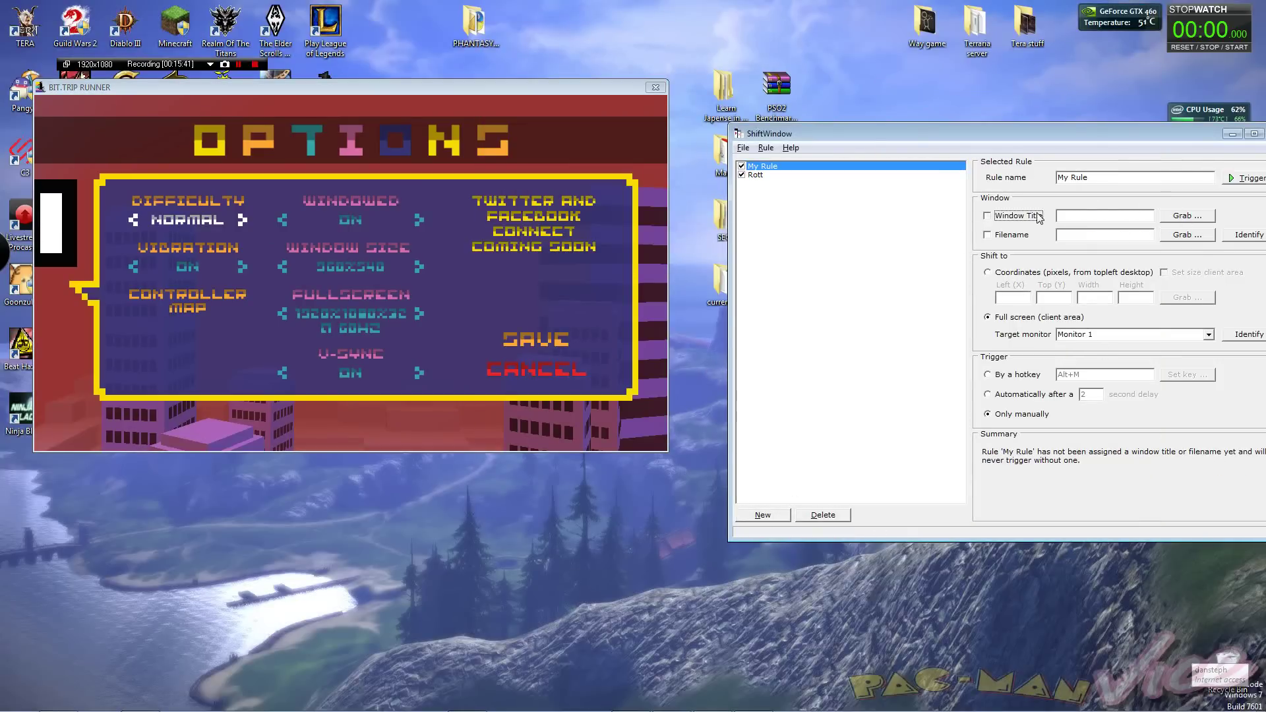
click(594, 295)
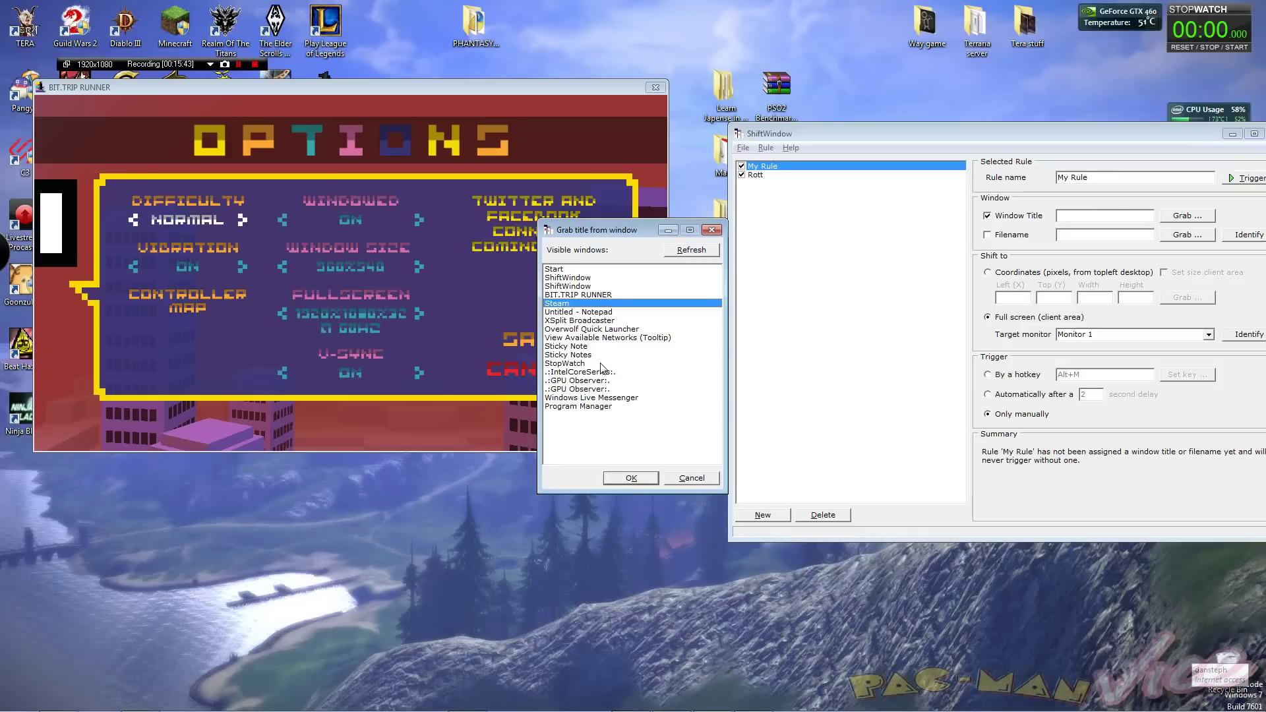
click(578, 288)
click(579, 295)
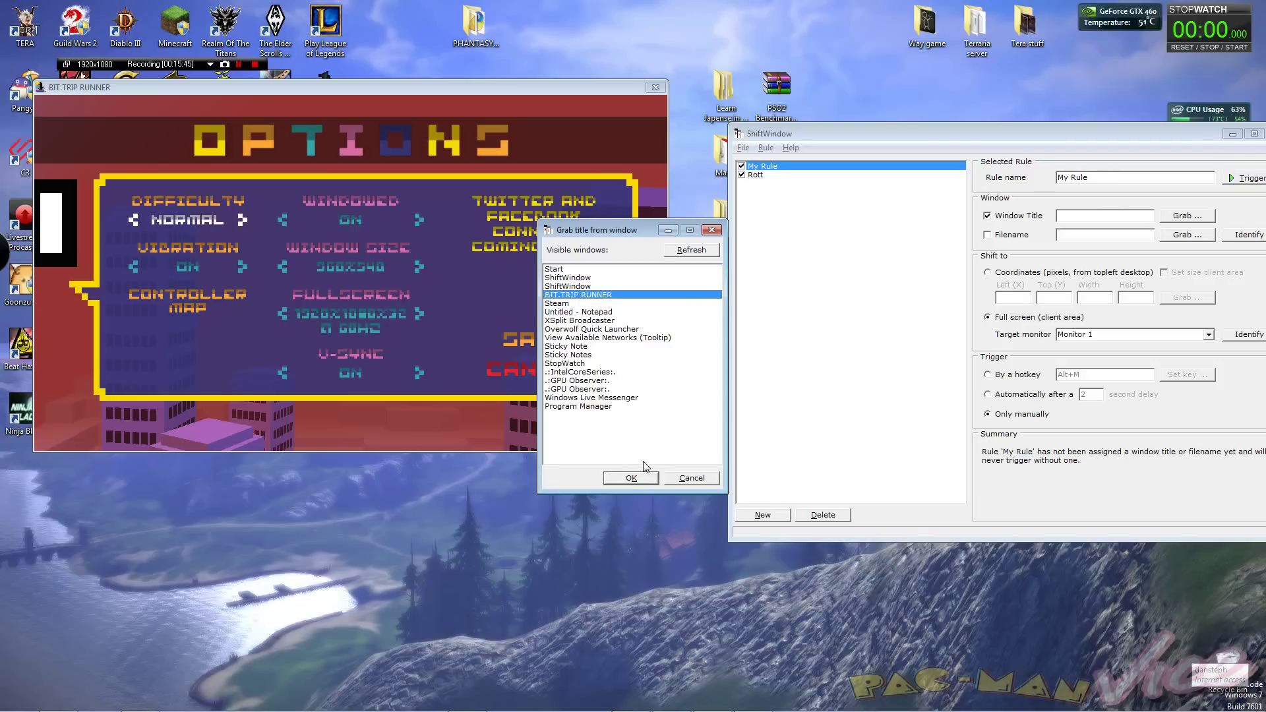
click(631, 477)
Grab the rule's filename from the BIT.TRIP RUNNER window and turn the filename match back off.
click(1188, 235)
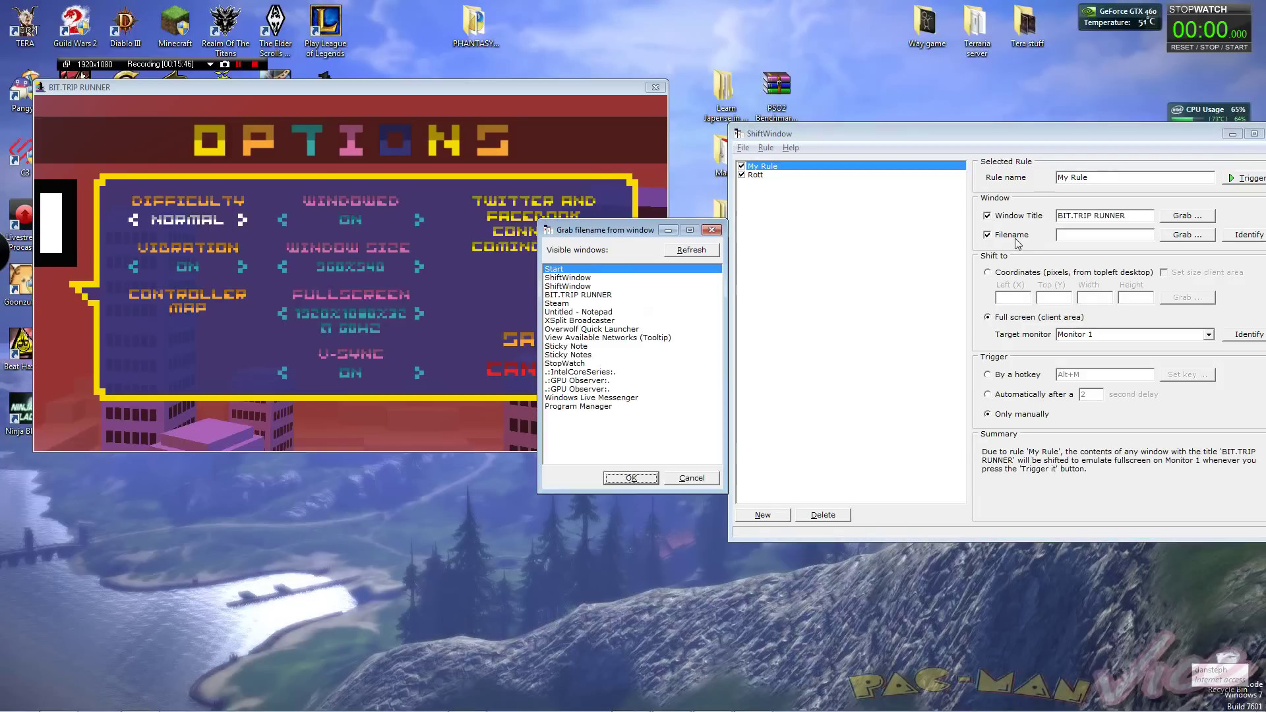
click(578, 295)
click(631, 479)
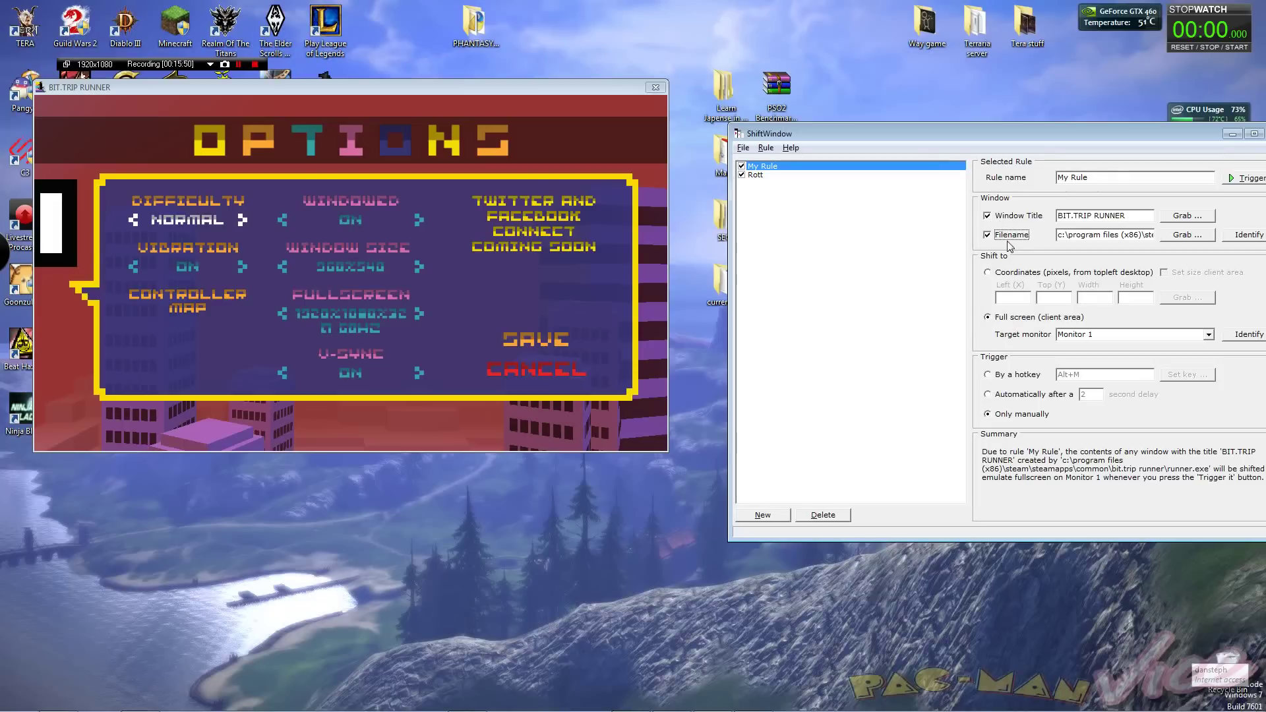
click(1004, 236)
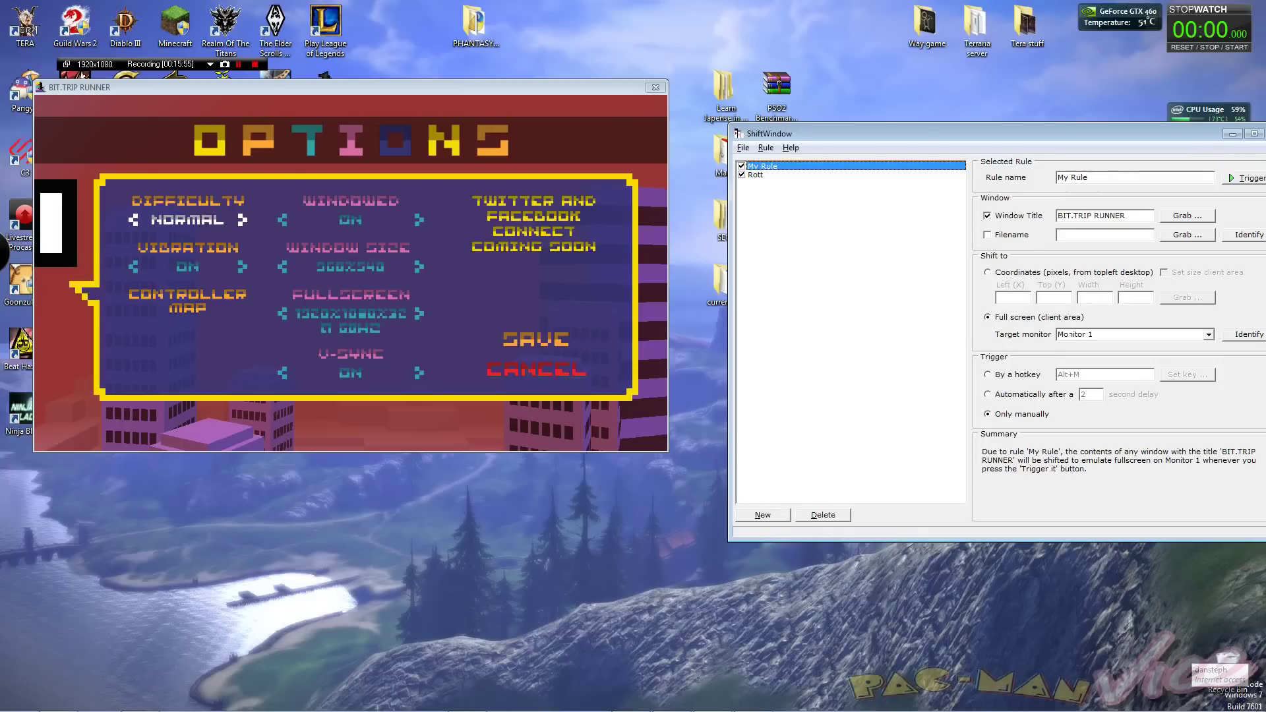
Keep Monitor 1 as the rule's full-screen target and trigger the rule on BIT.TRIP RUNNER.
click(1209, 335)
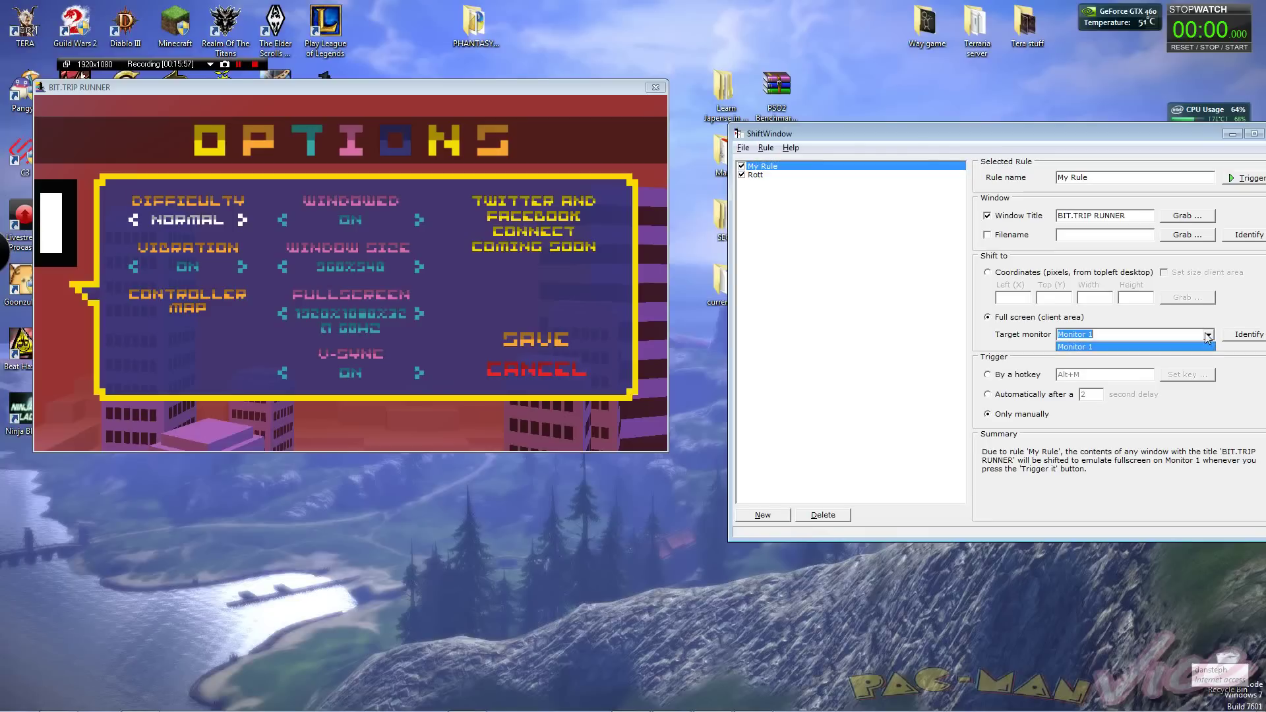
click(1121, 346)
click(893, 327)
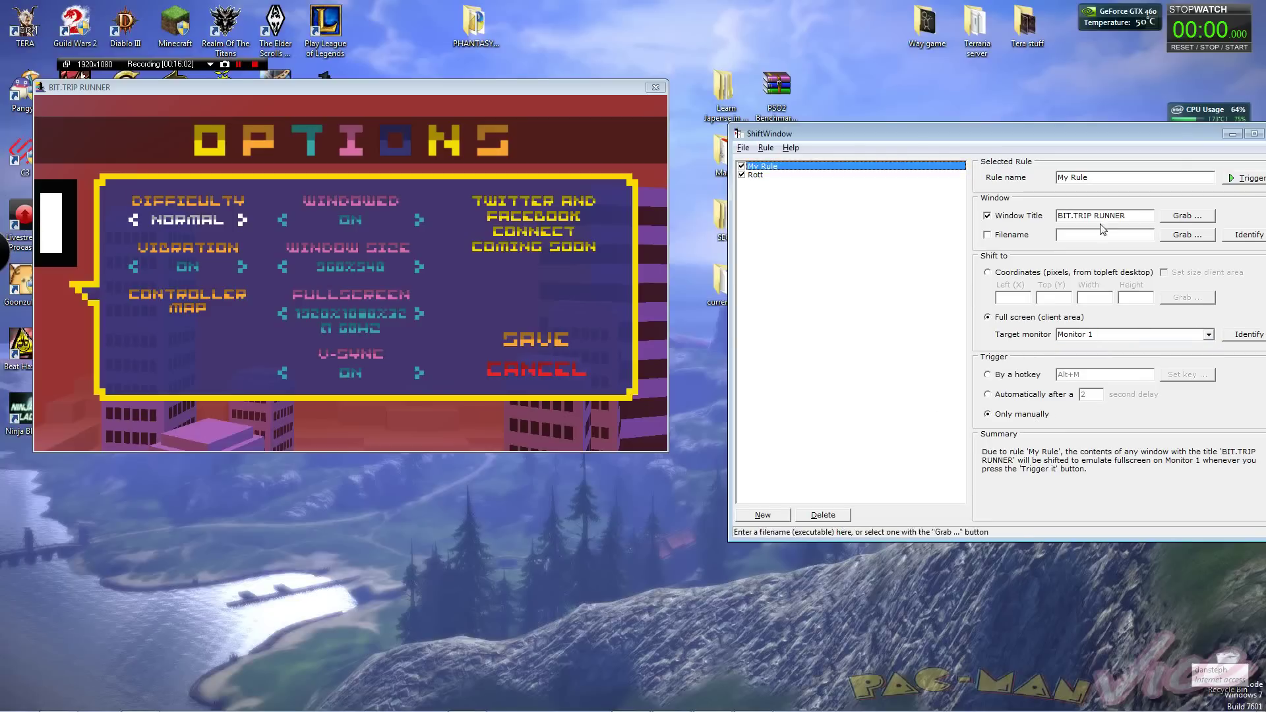
click(1249, 180)
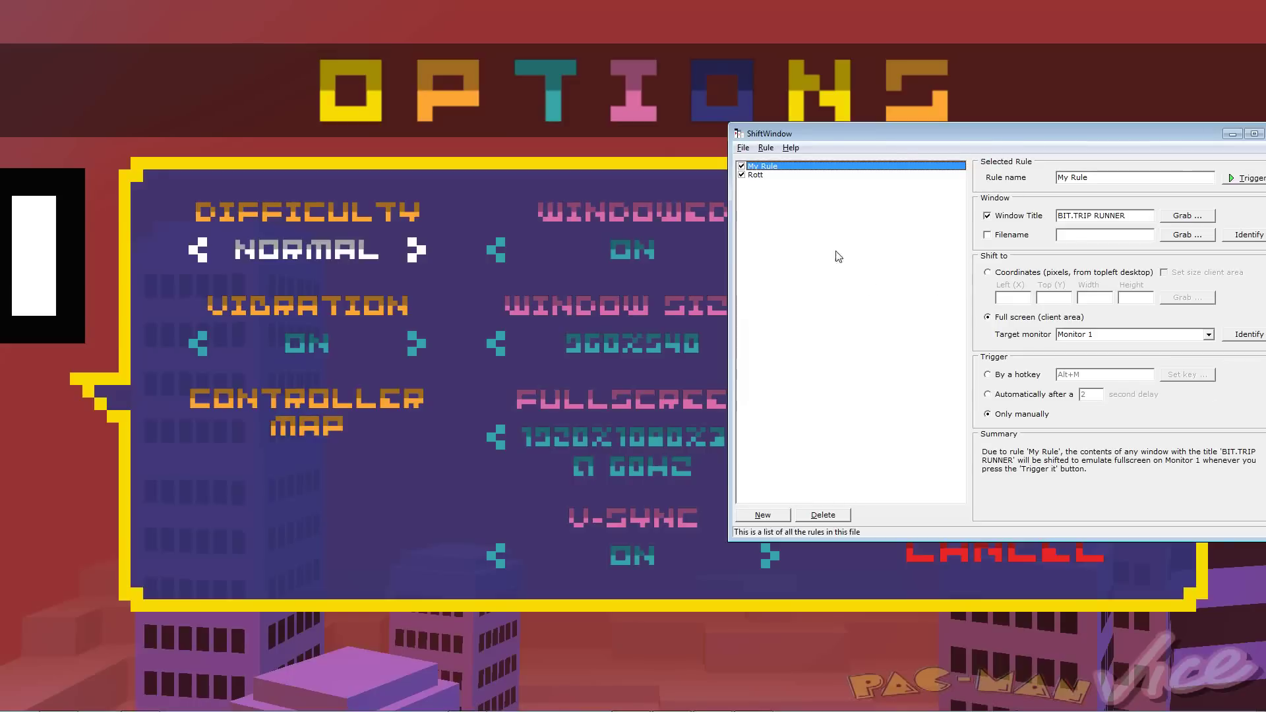
Set the BIT.TRIP RUNNER rule to shift to coordinates 0, 0 at 1280 wide and 720 high, and trigger it.
click(1032, 273)
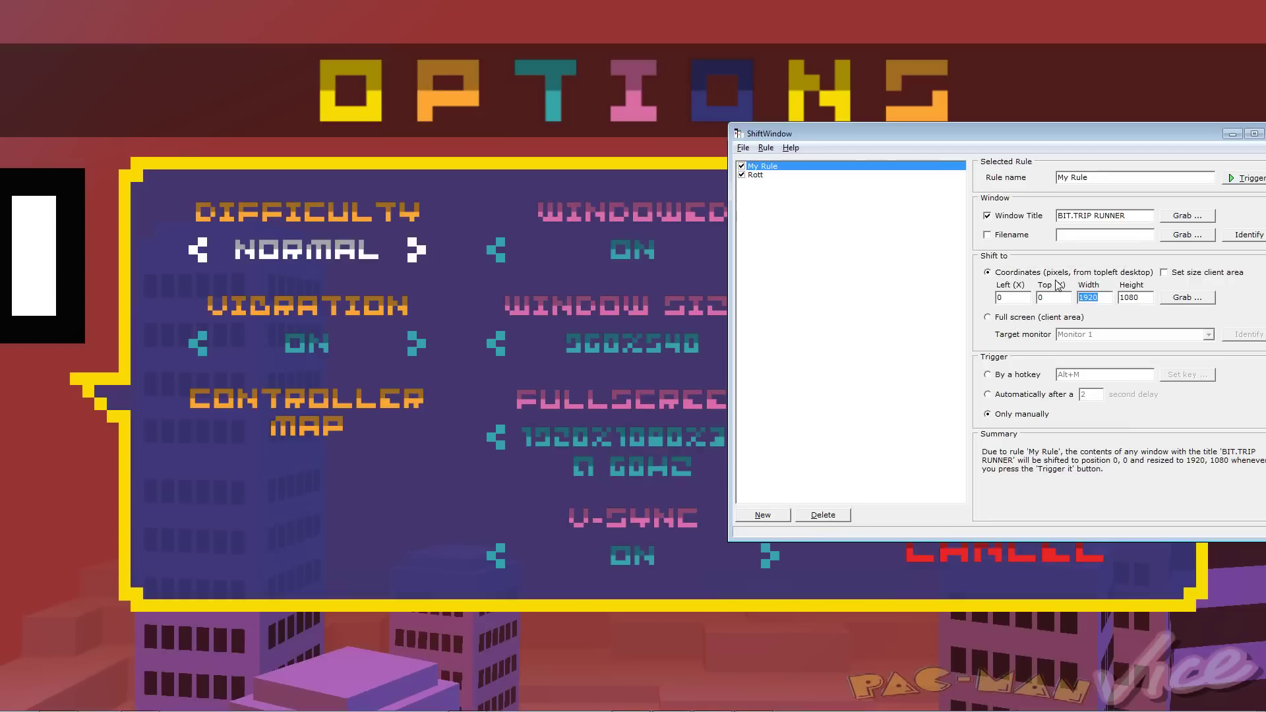
double_click(1129, 297)
text(720)
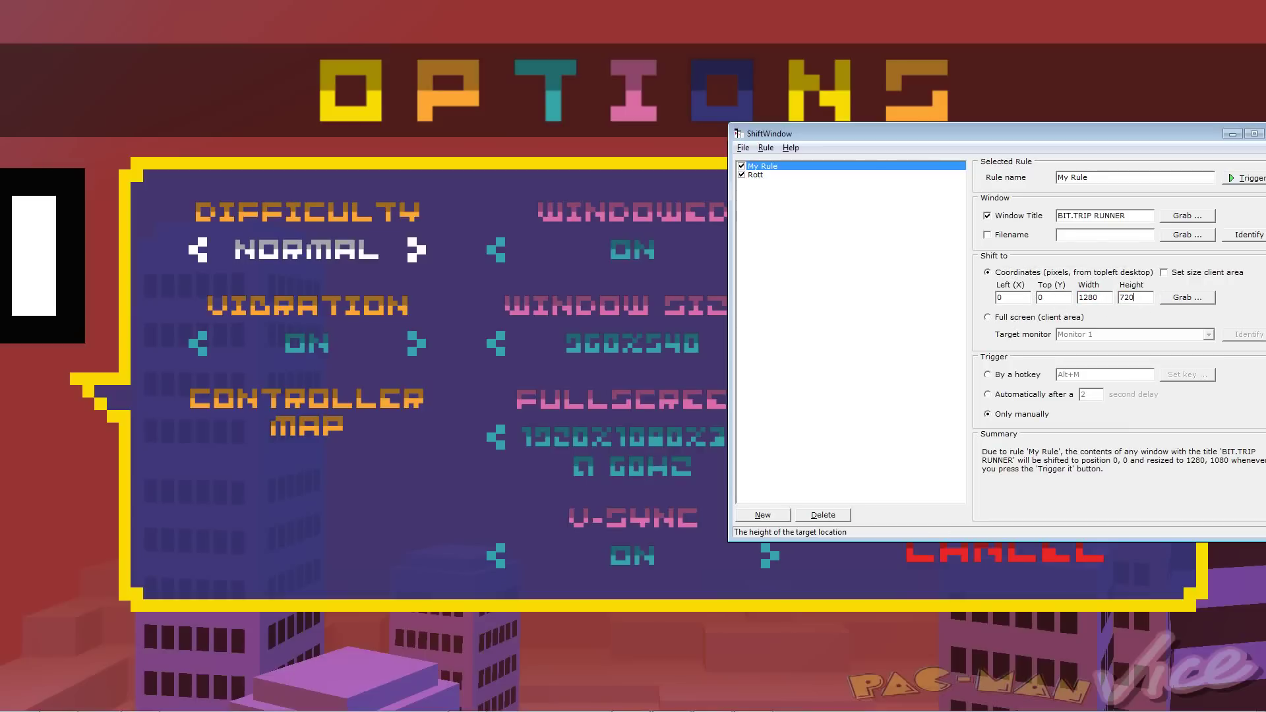
click(1244, 178)
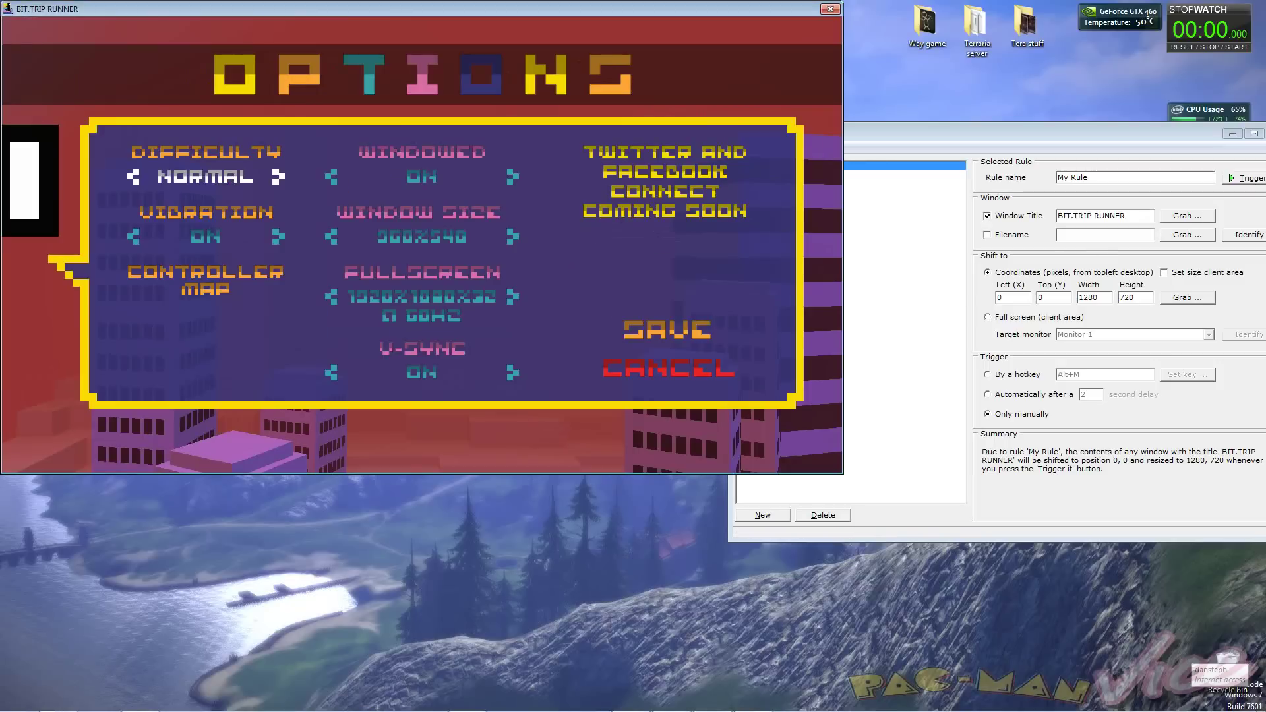
click(1129, 313)
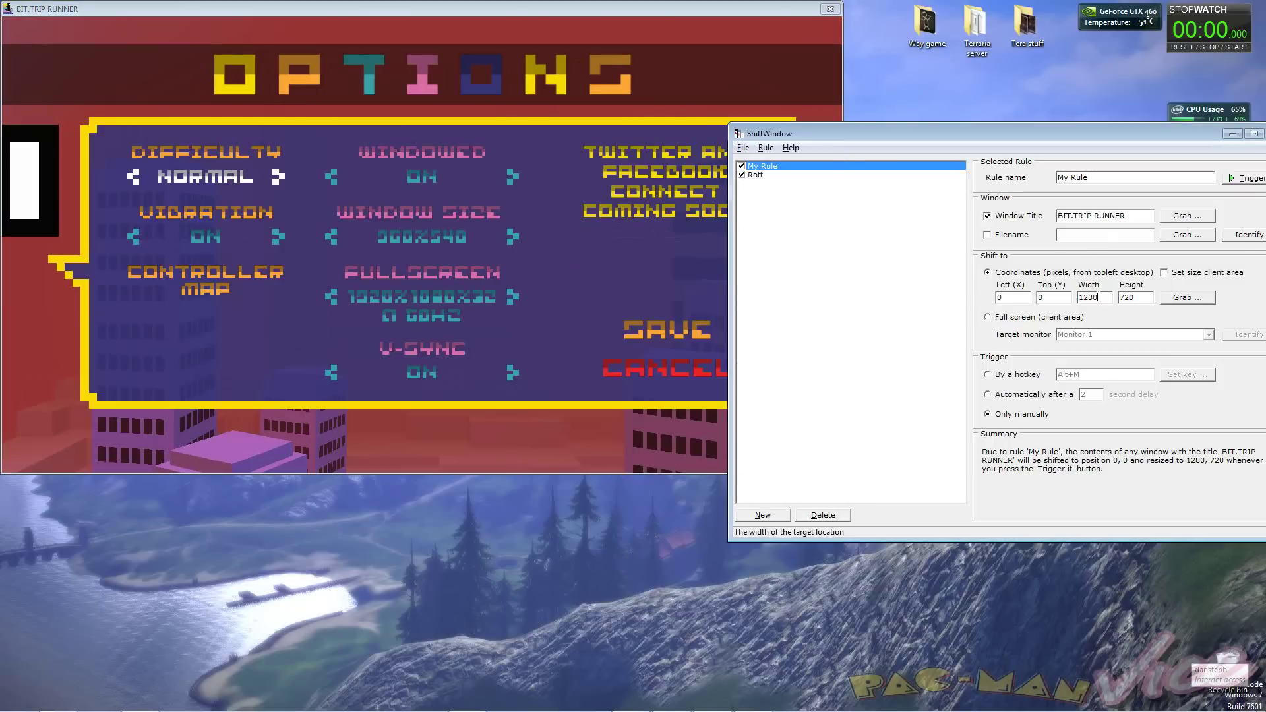
double_click(1095, 298)
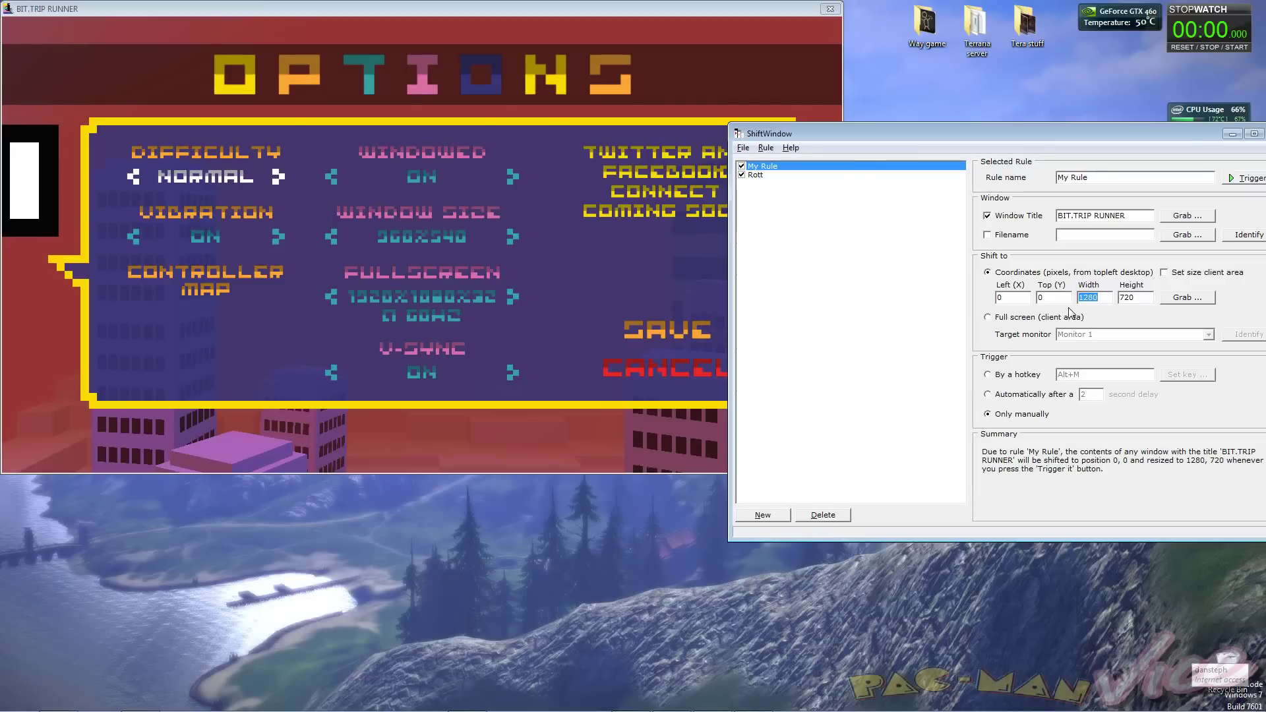
key(shift+Tab)
click(884, 374)
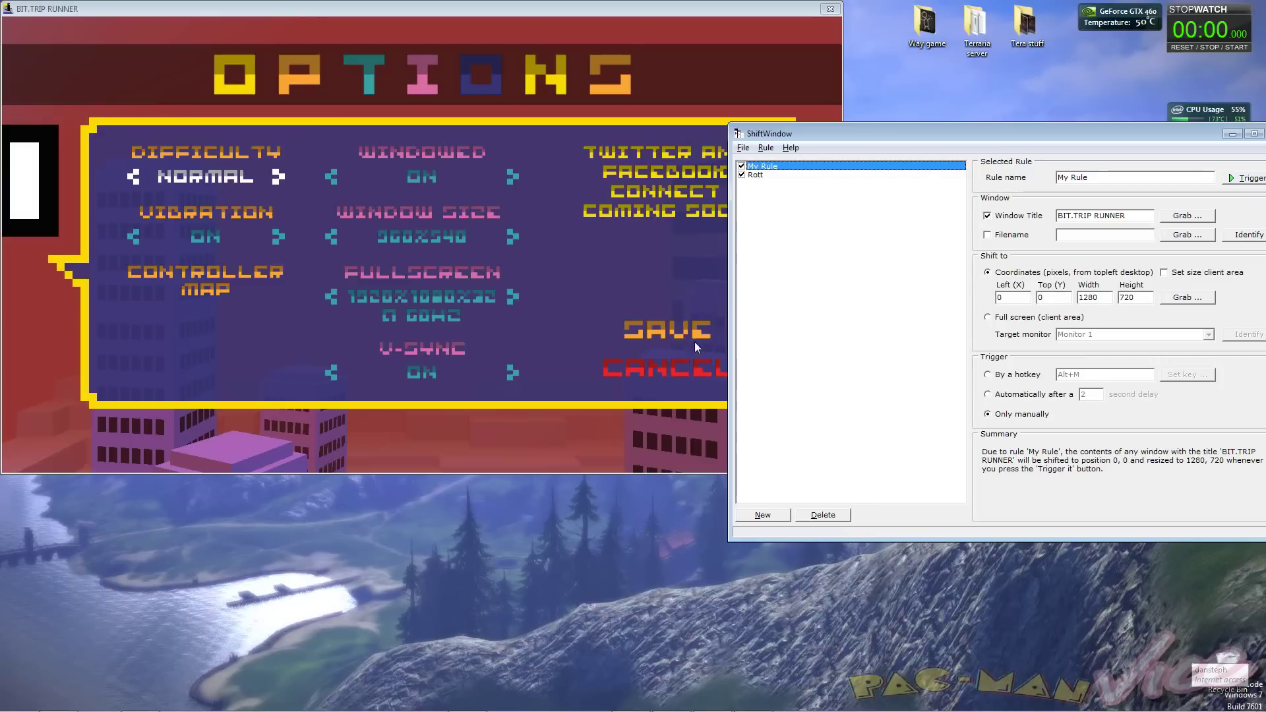
Leave the BIT.TRIP RUNNER options without saving, abandoning the changes, and quit the game.
click(670, 379)
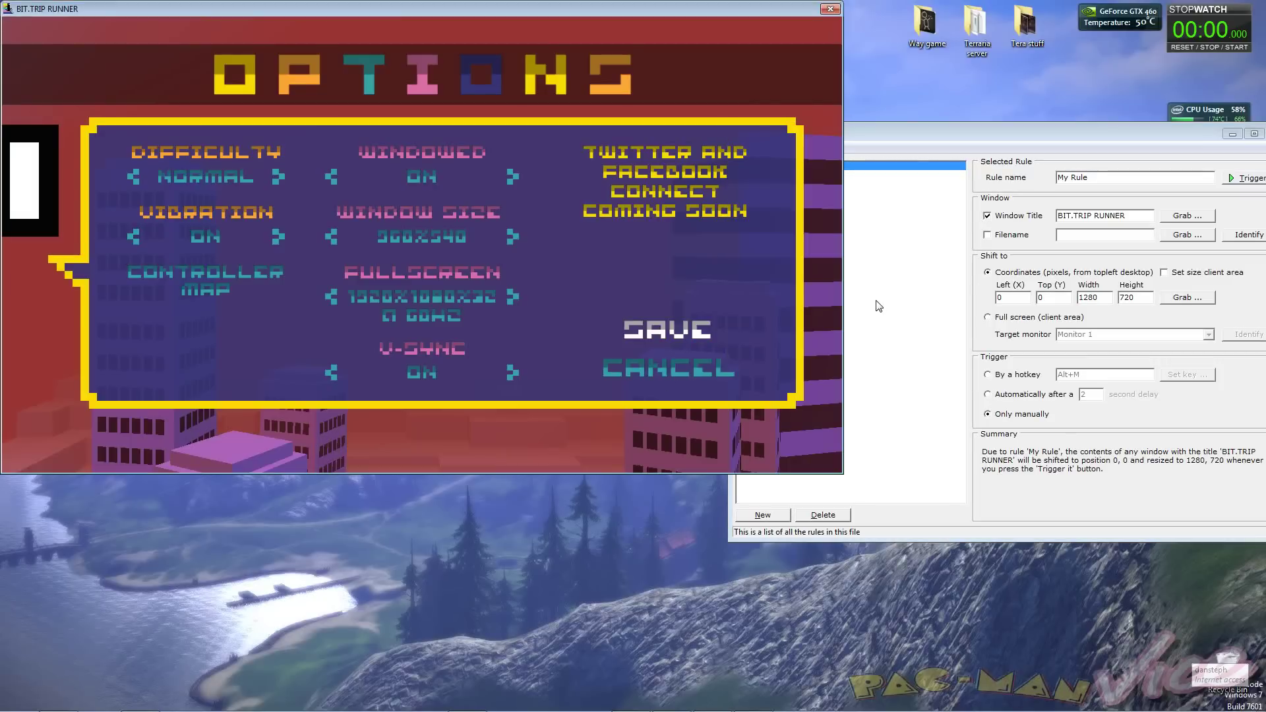
click(670, 367)
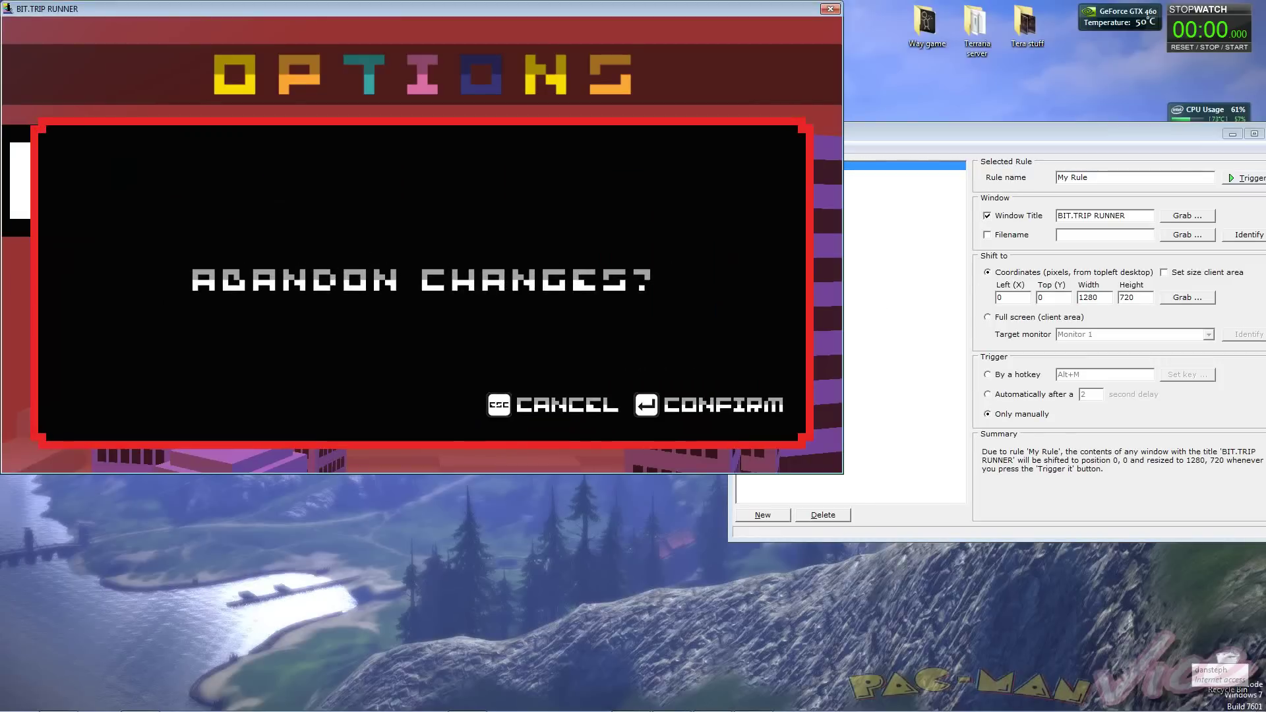
key(Return)
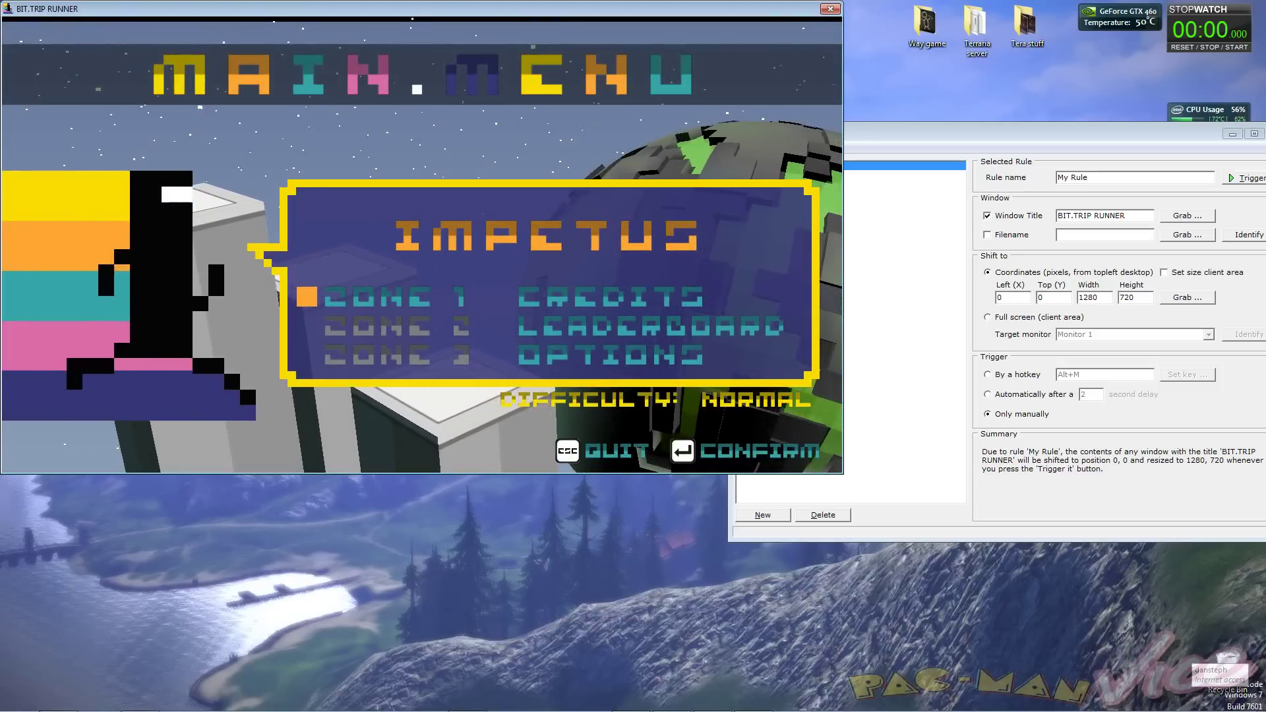
key(Escape)
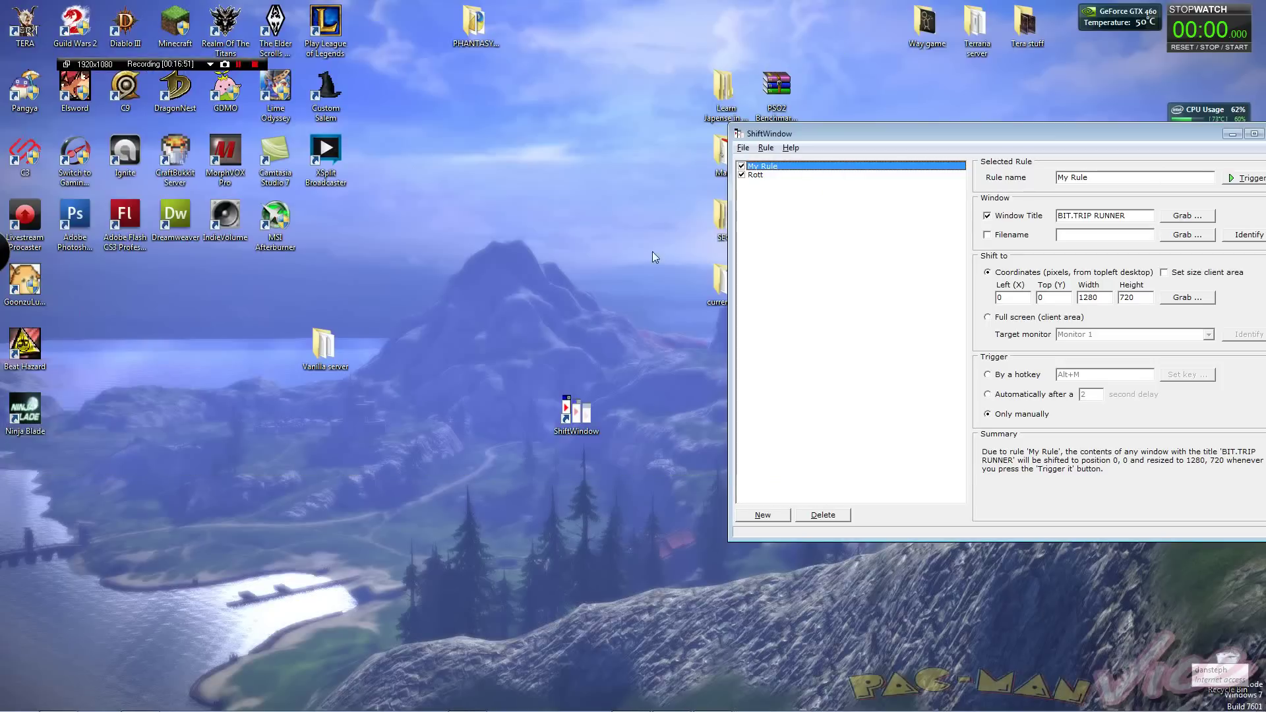
Move the ShiftWindow window to the middle of the desktop.
drag(977, 138, 761, 151)
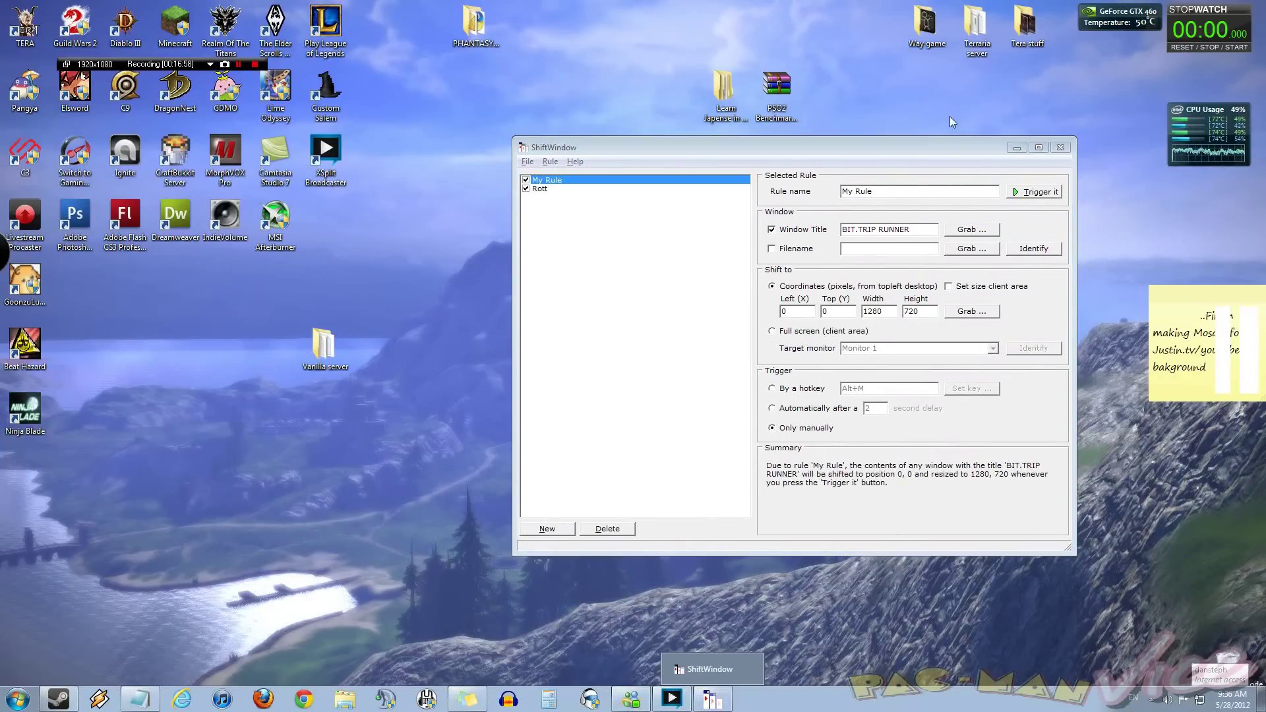
drag(795, 145, 283, 16)
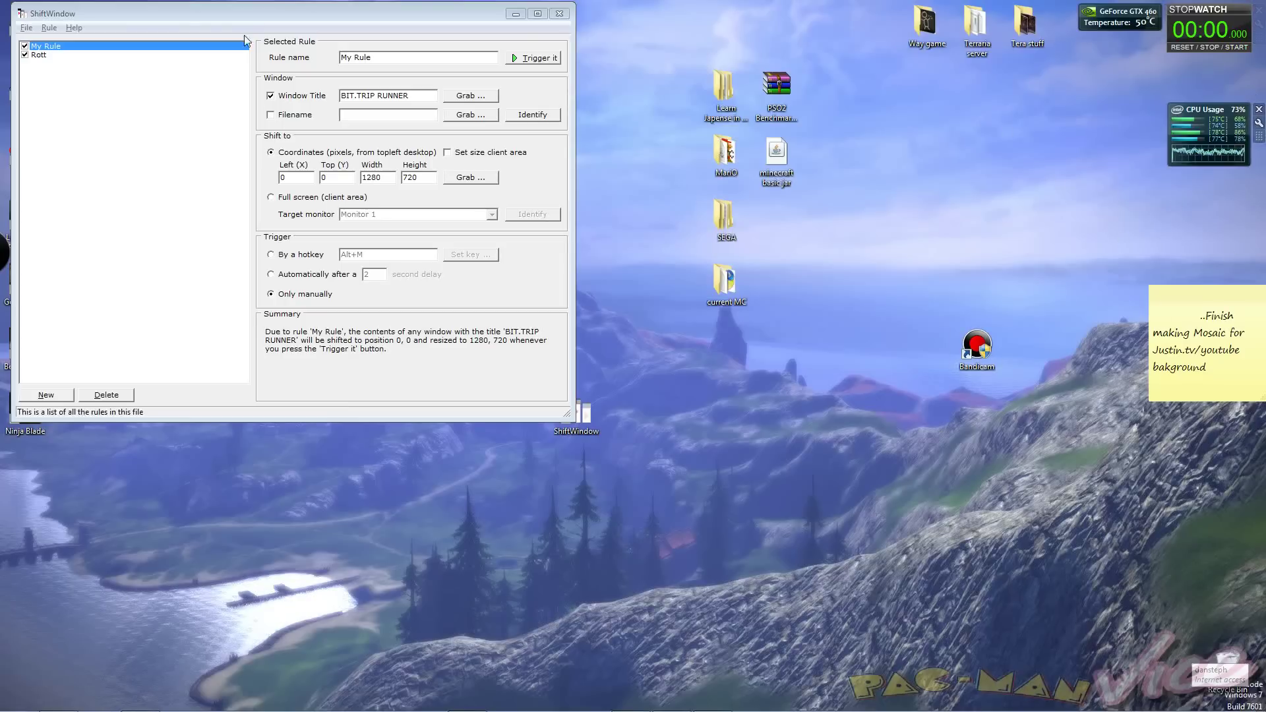
double_click(293, 8)
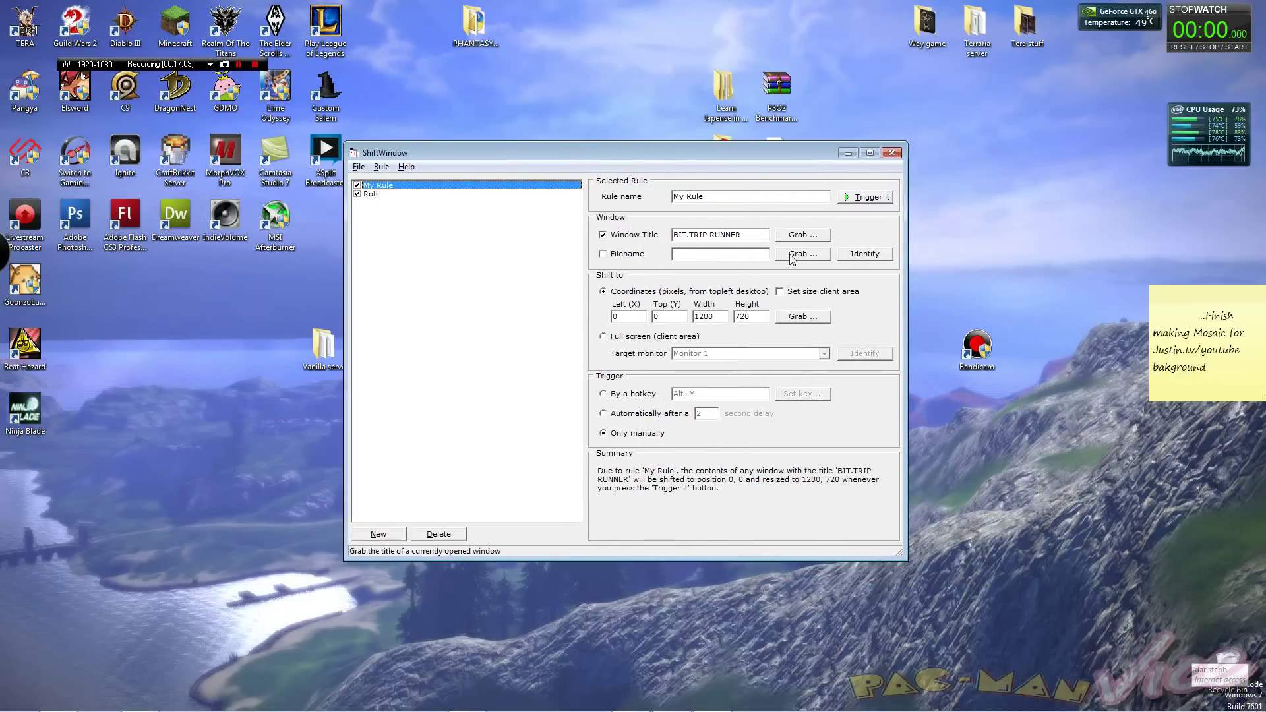
click(679, 701)
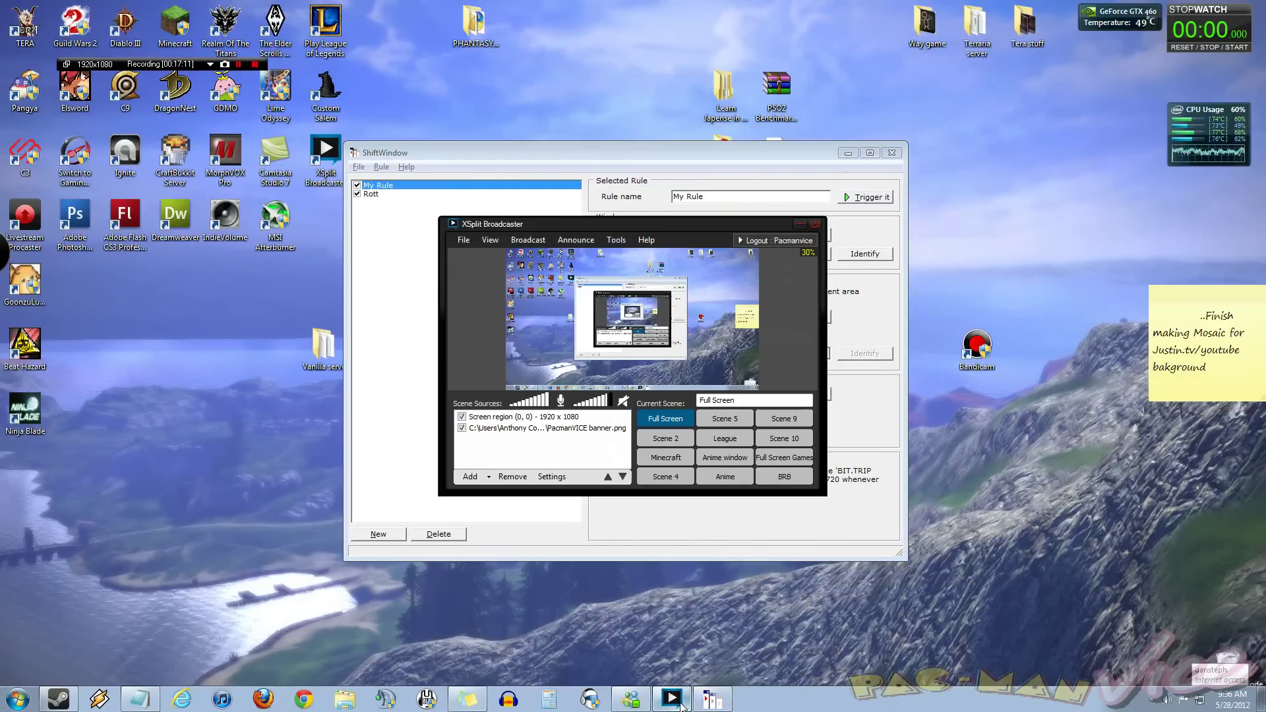
click(679, 700)
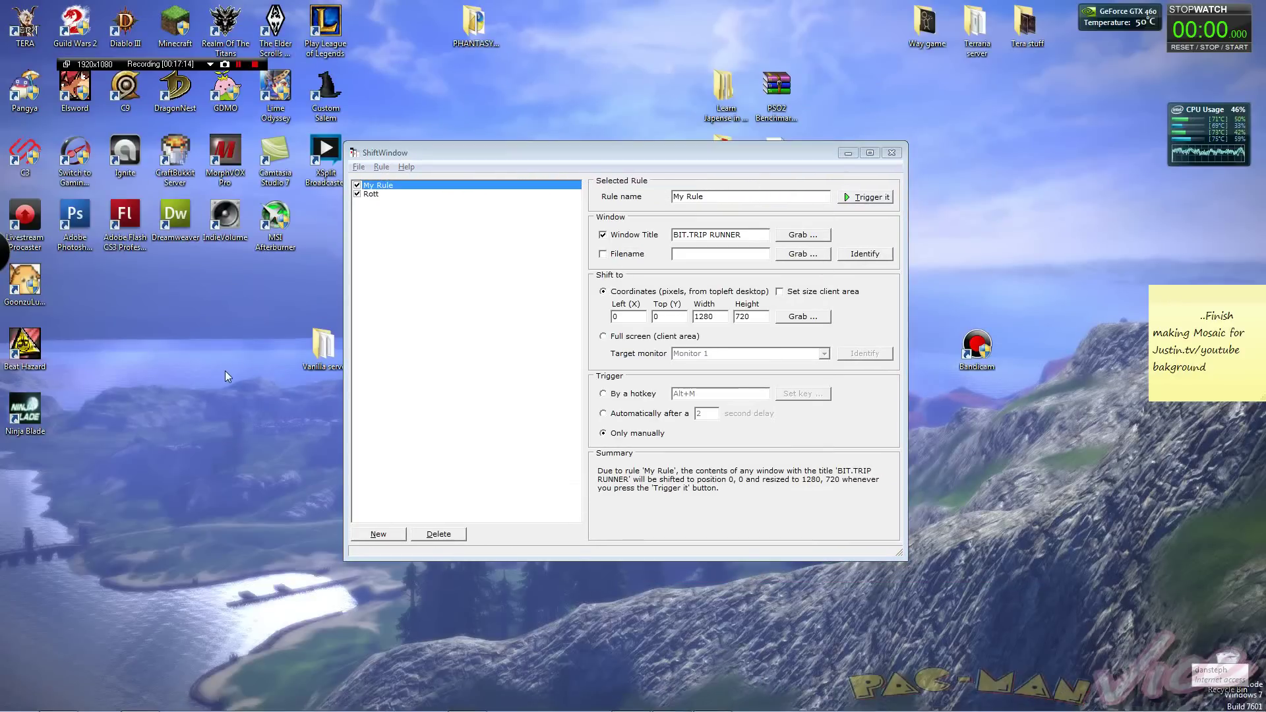